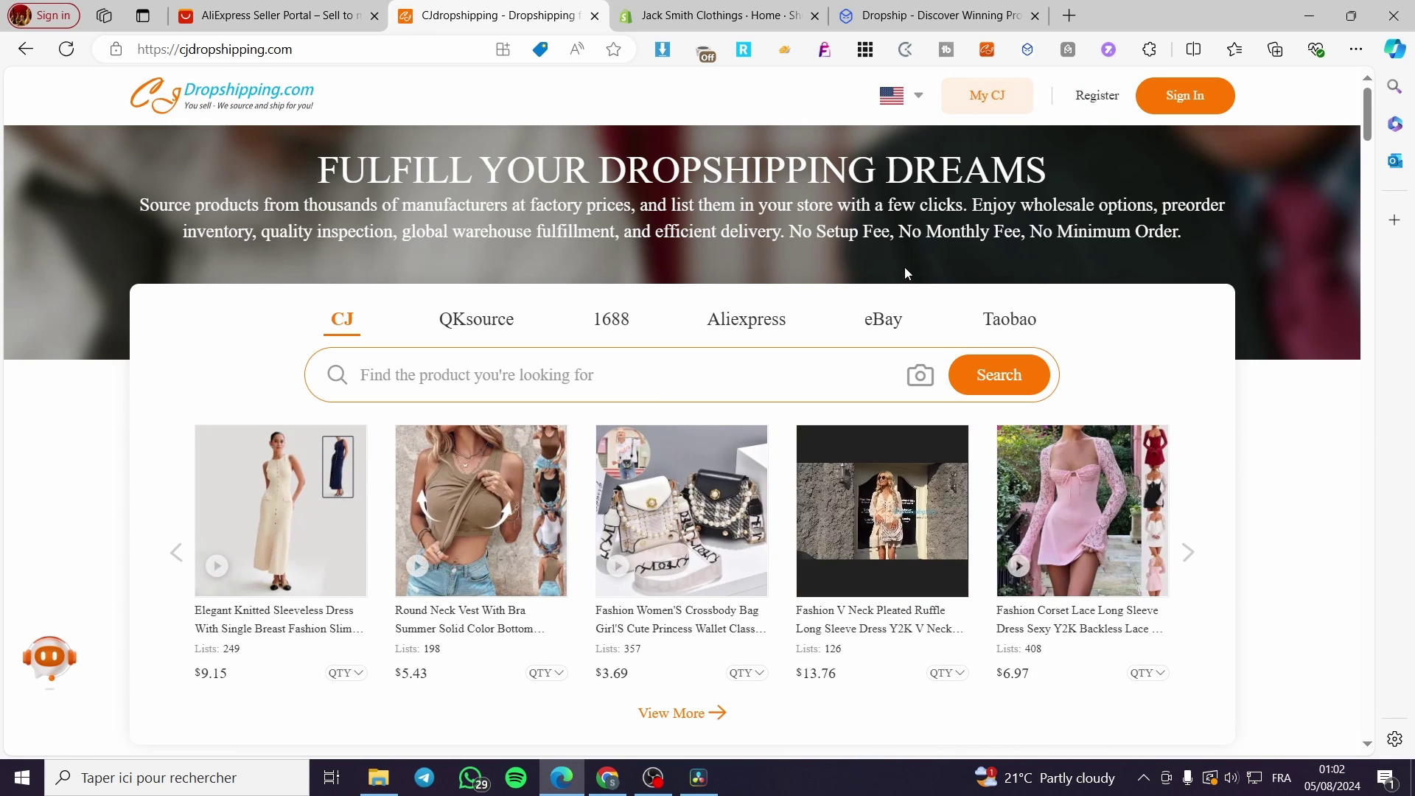
Sign in to CJdropshipping with a Google account
{"action": "left_click", "coordinate": [1182, 96]}
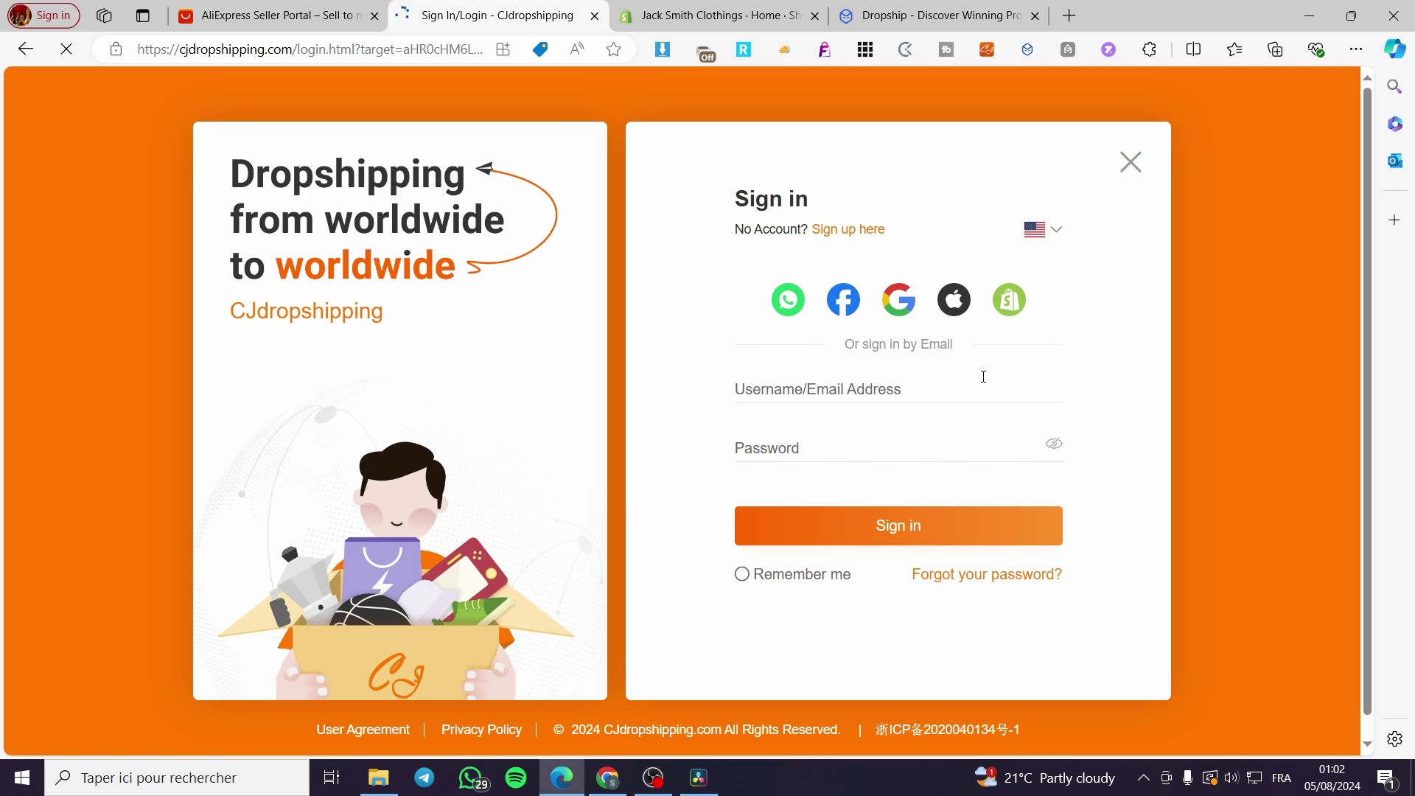
{"action": "left_click", "coordinate": [908, 307]}
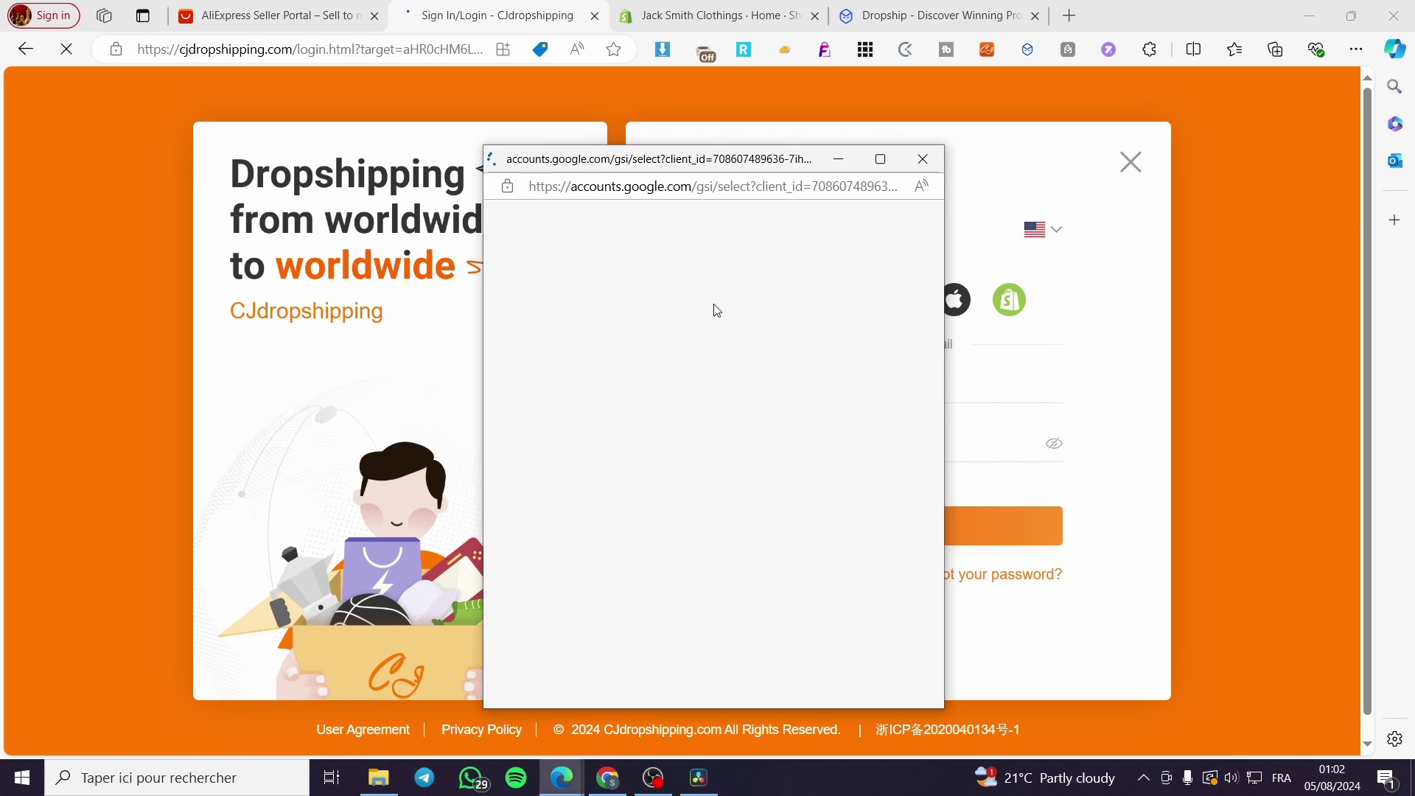
{"action": "left_click", "coordinate": [691, 435]}
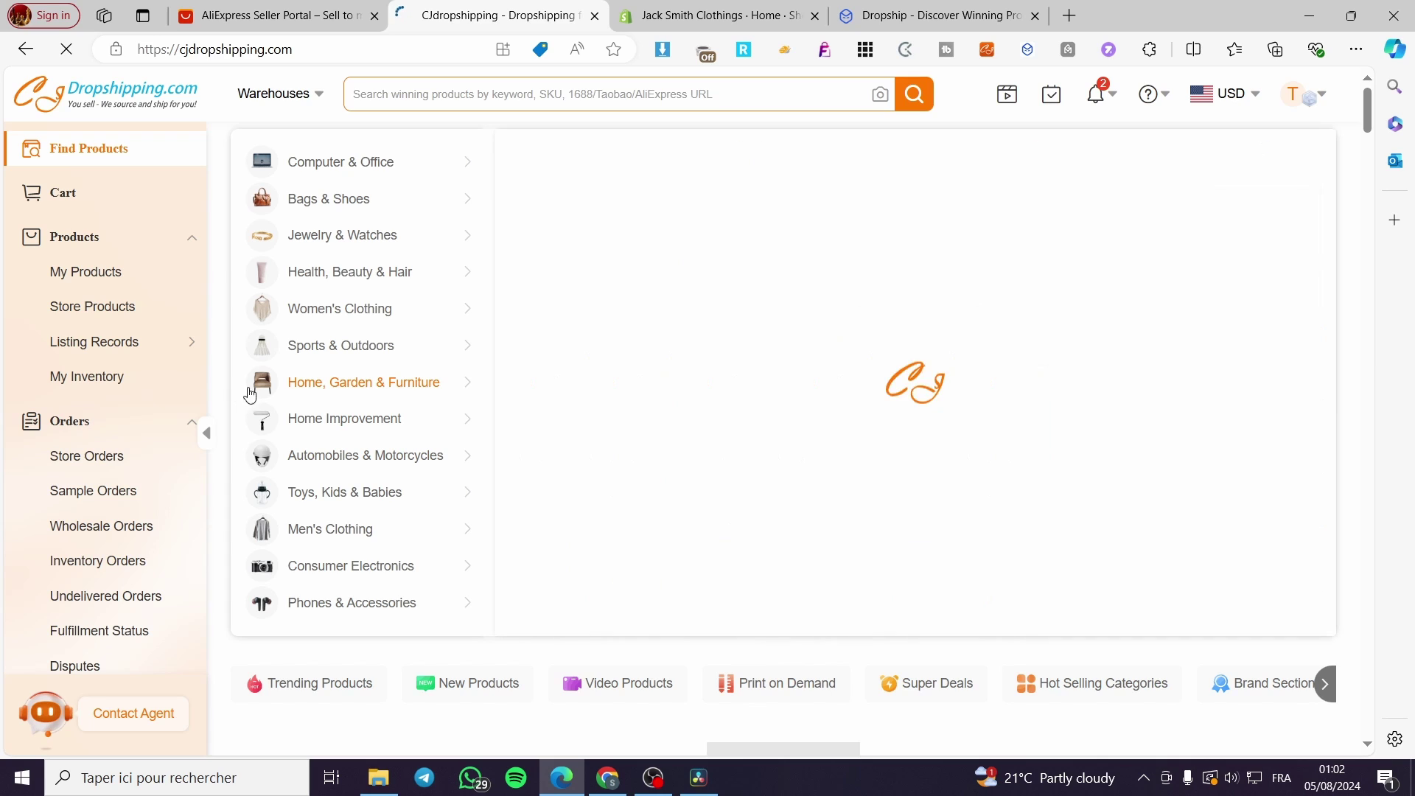
{"action": "mouse_move", "coordinate": [459, 322]}
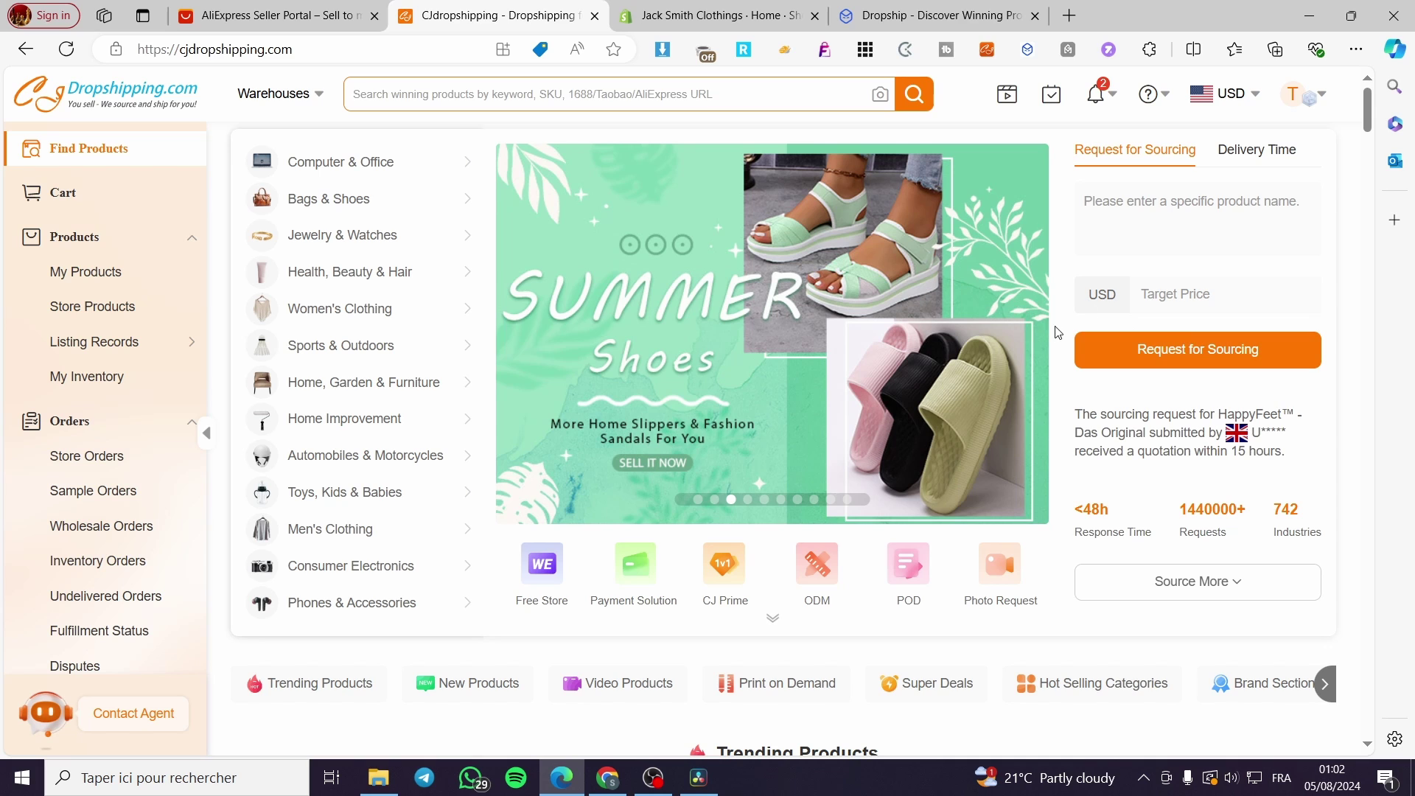
{"action": "left_click", "coordinate": [704, 15]}
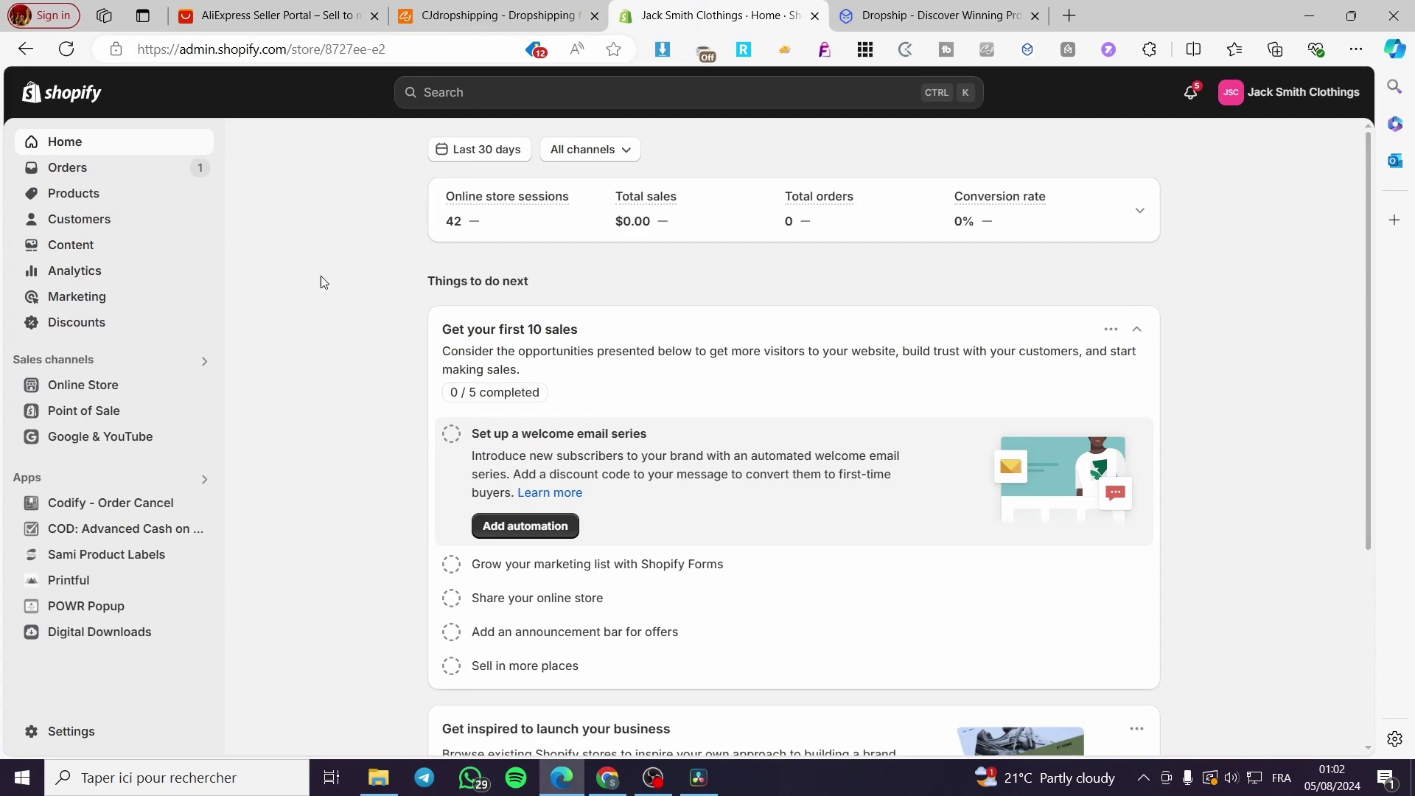
{"action": "left_click", "coordinate": [535, 7]}
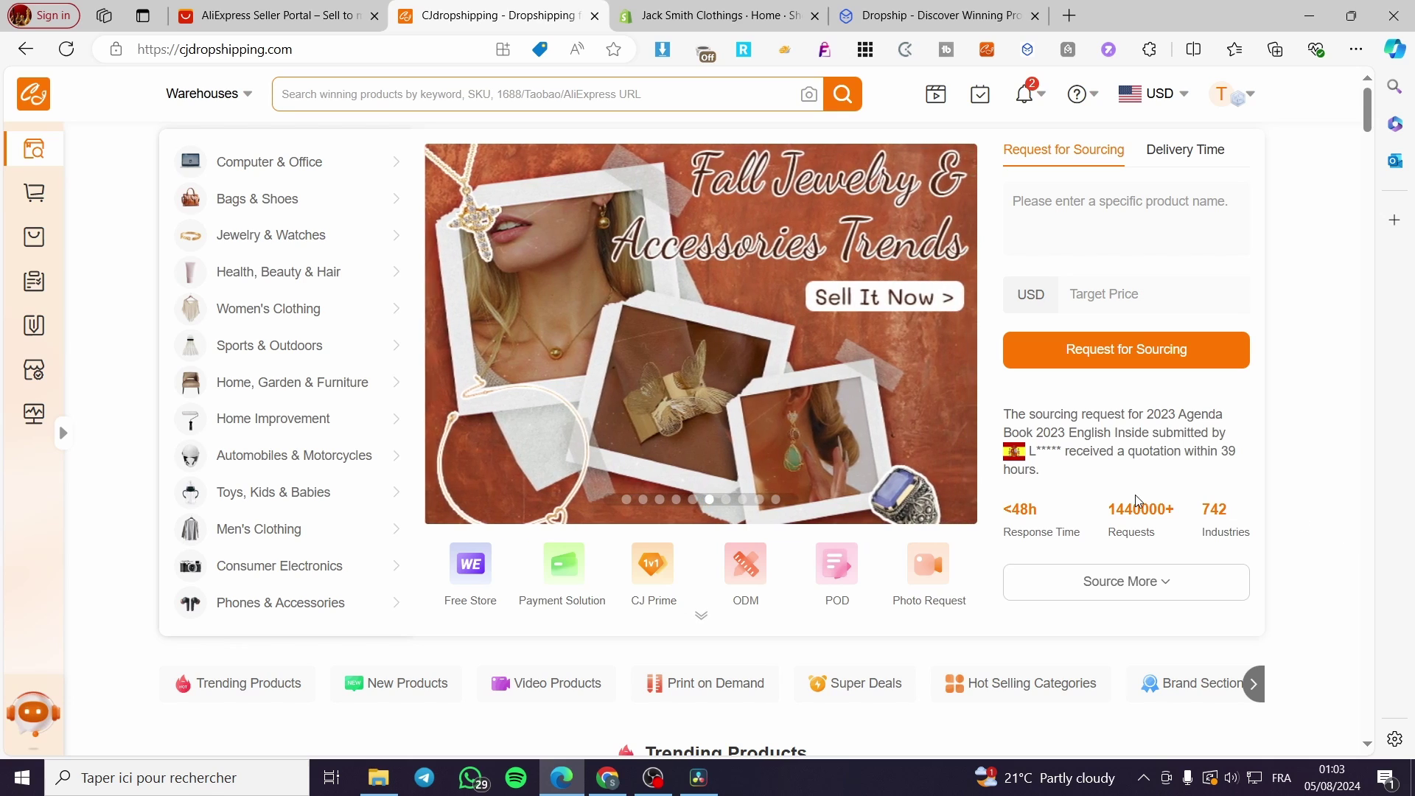
{"action": "left_click", "coordinate": [723, 8]}
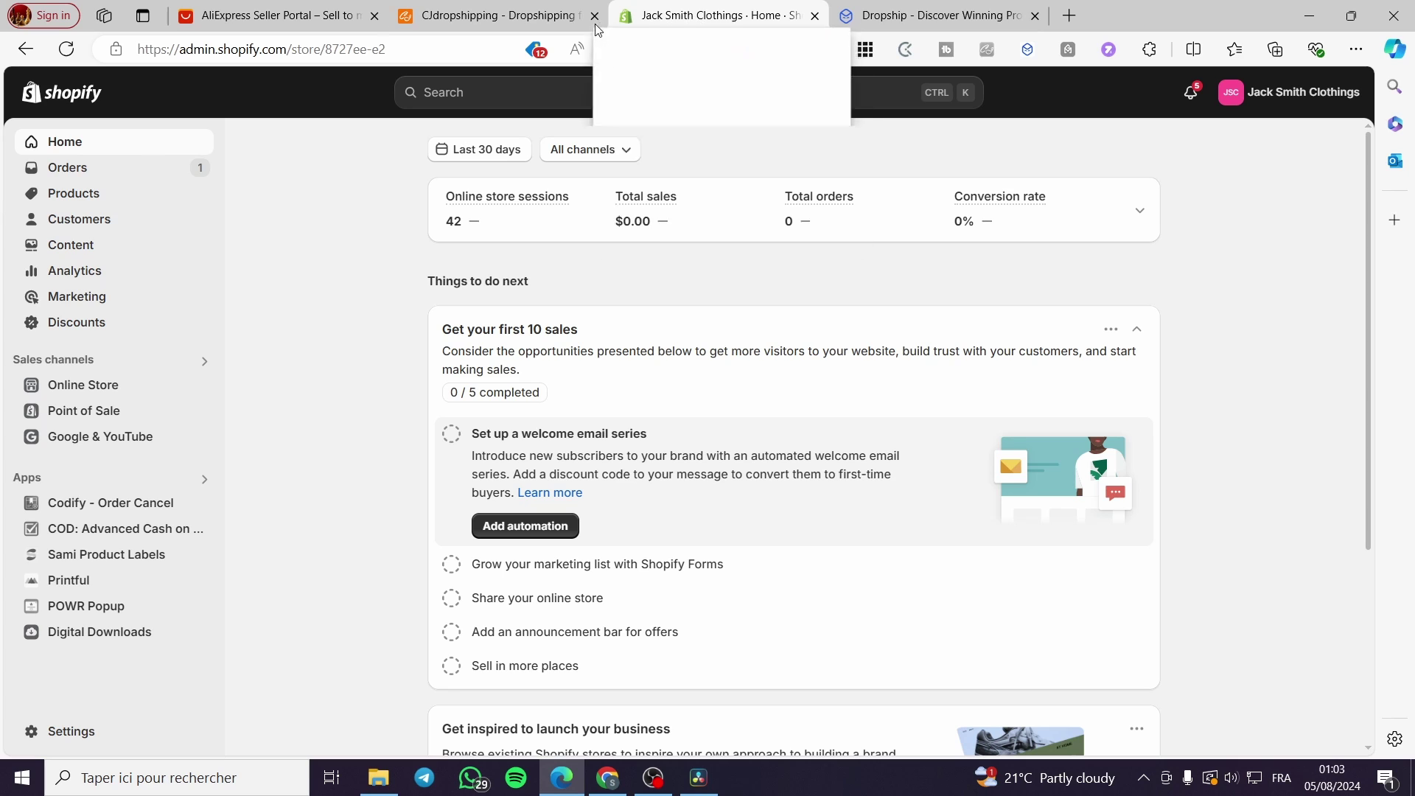
{"action": "left_click", "coordinate": [536, 21]}
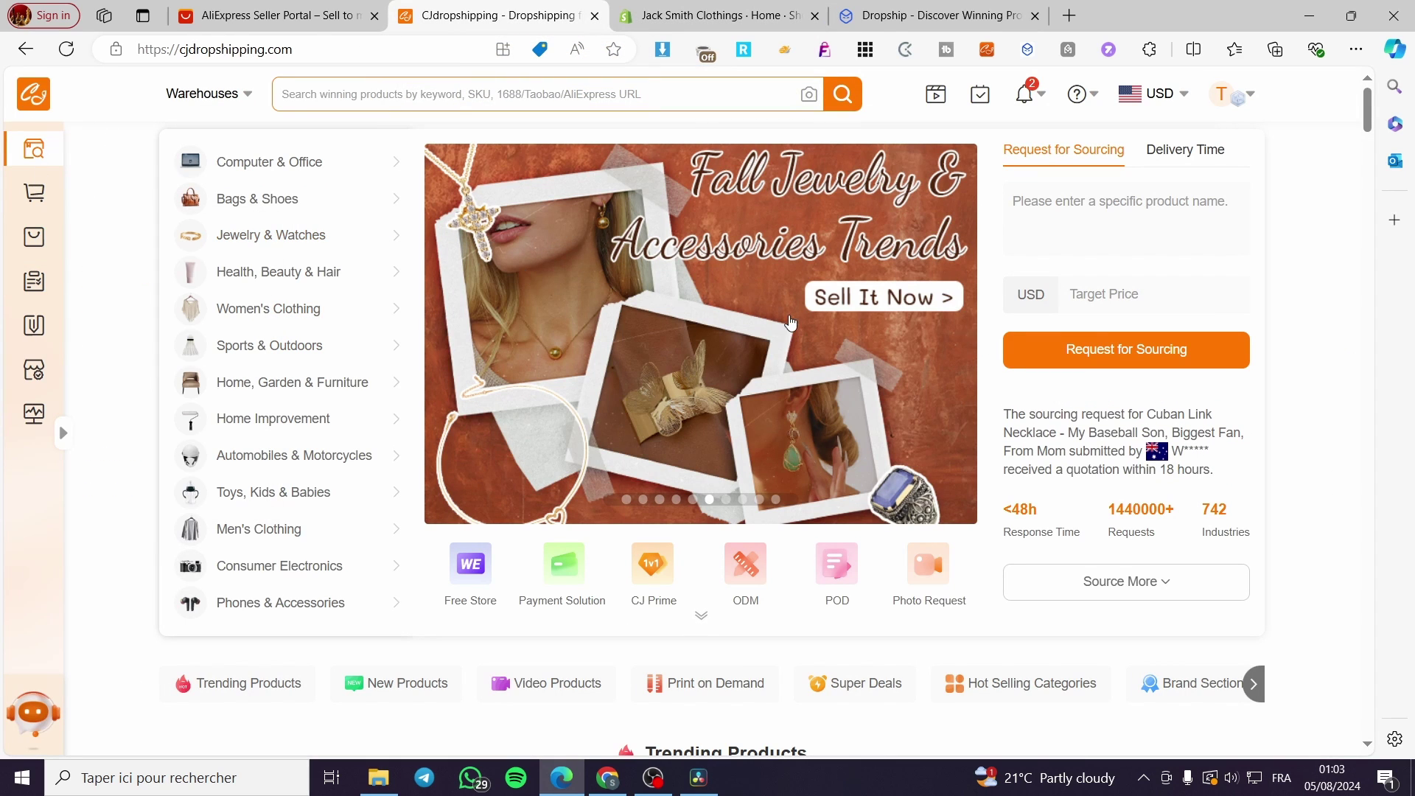
Open the Shopify store authorization page in CJdropshipping
{"action": "left_click", "coordinate": [63, 433]}
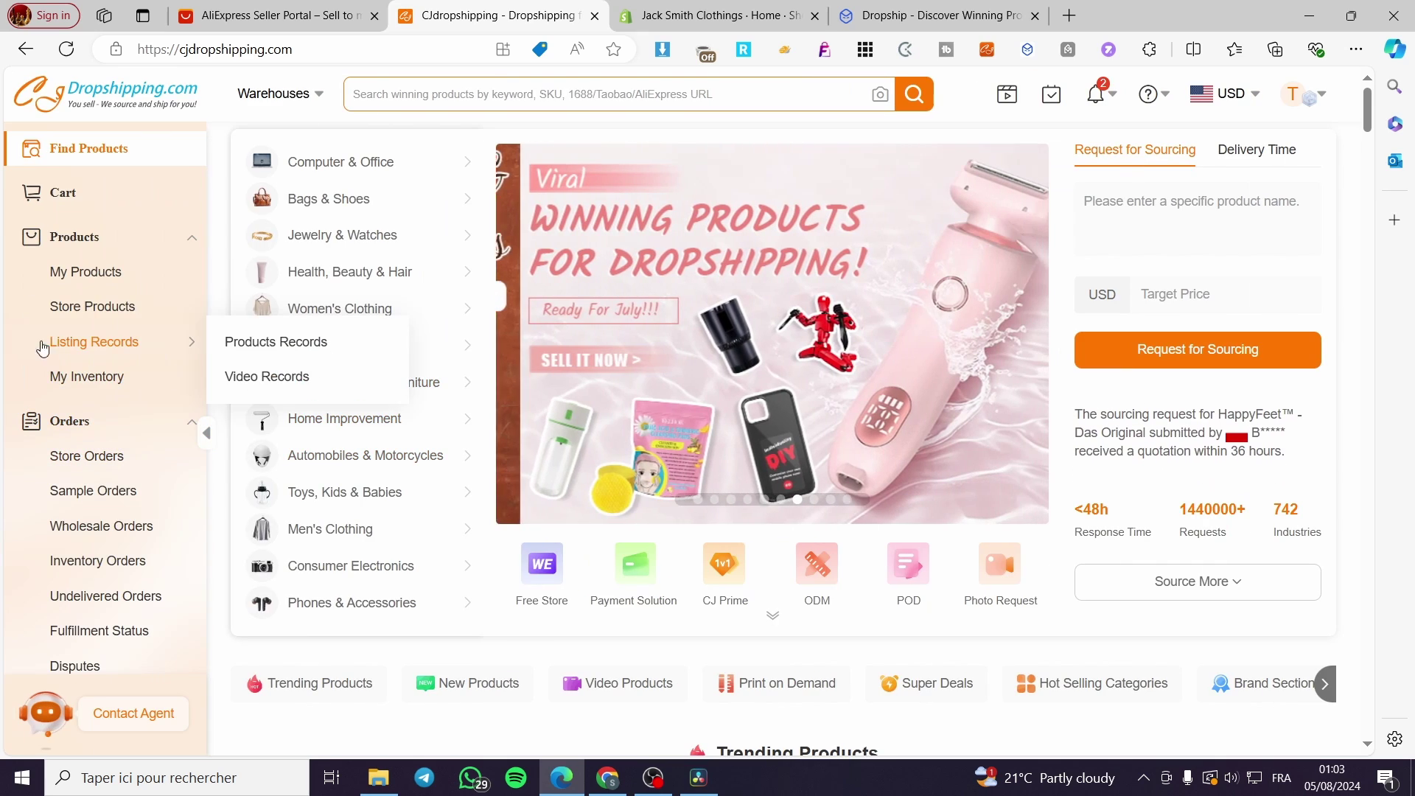
{"action": "scroll", "coordinate": [62, 414], "scroll_direction": "down", "scroll_amount": 2}
{"action": "scroll", "coordinate": [62, 415], "scroll_direction": "down", "scroll_amount": 5}
{"action": "mouse_move", "coordinate": [114, 407]}
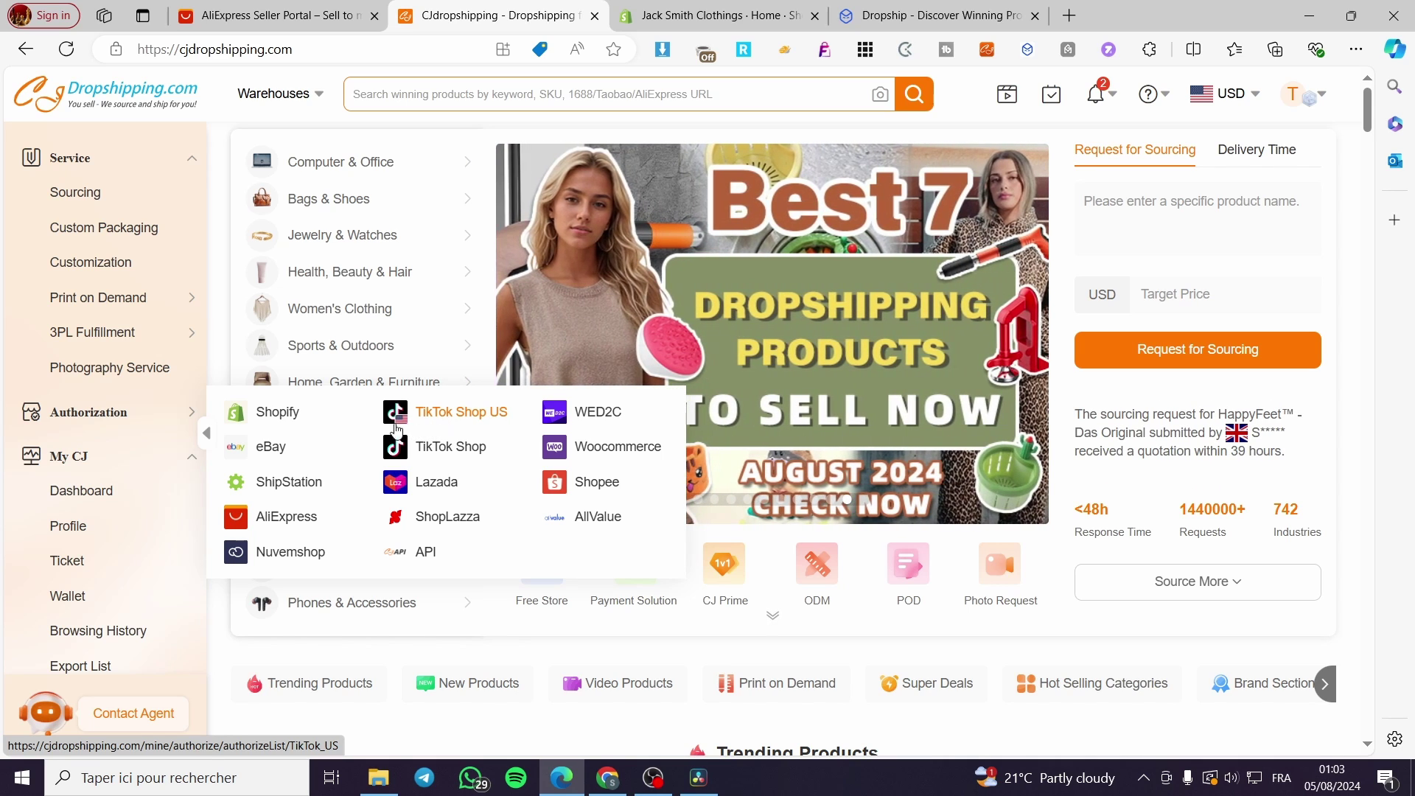
{"action": "left_click", "coordinate": [280, 419]}
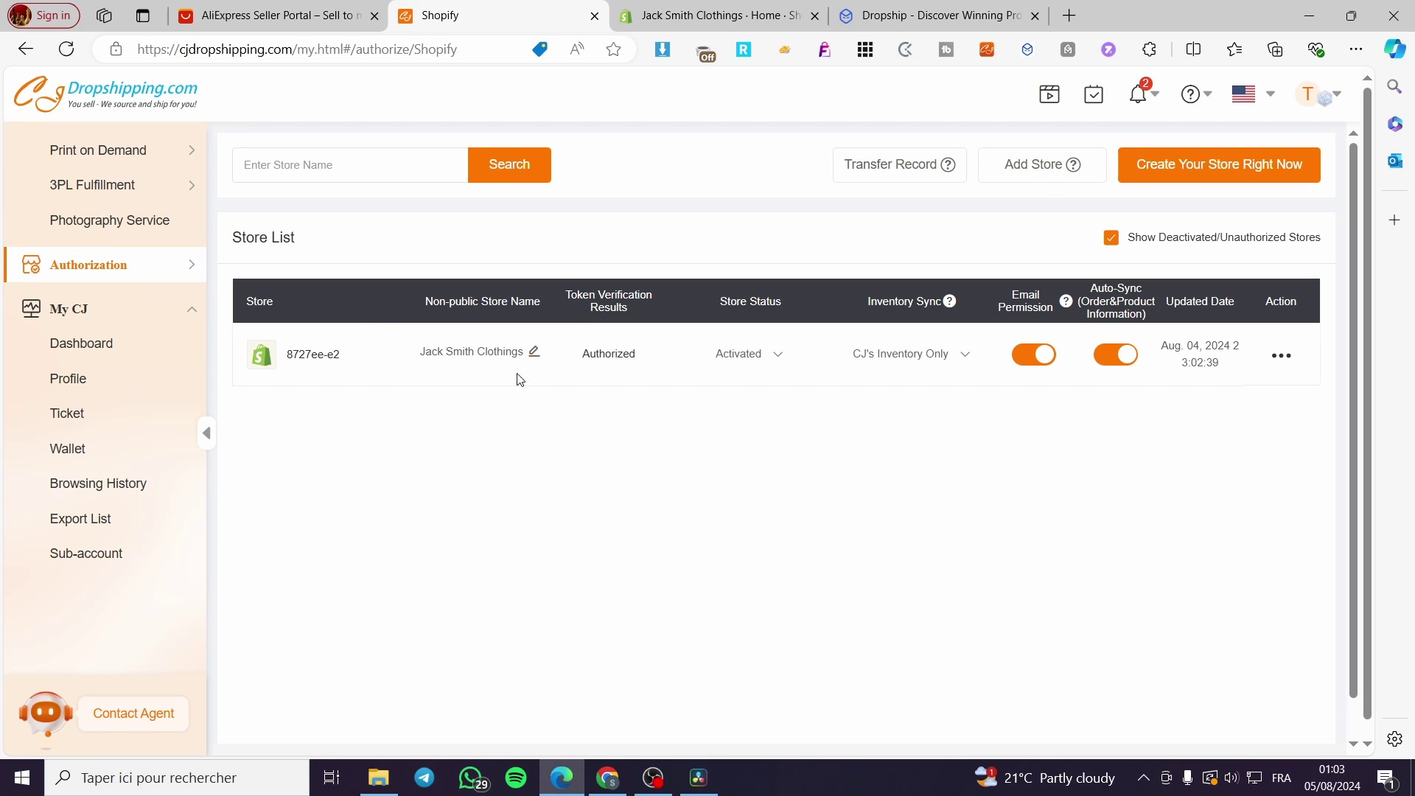
Start authorizing an additional Shopify store and open the CJdropshipping app from its Shopify App Store listing
{"action": "left_click", "coordinate": [1014, 171]}
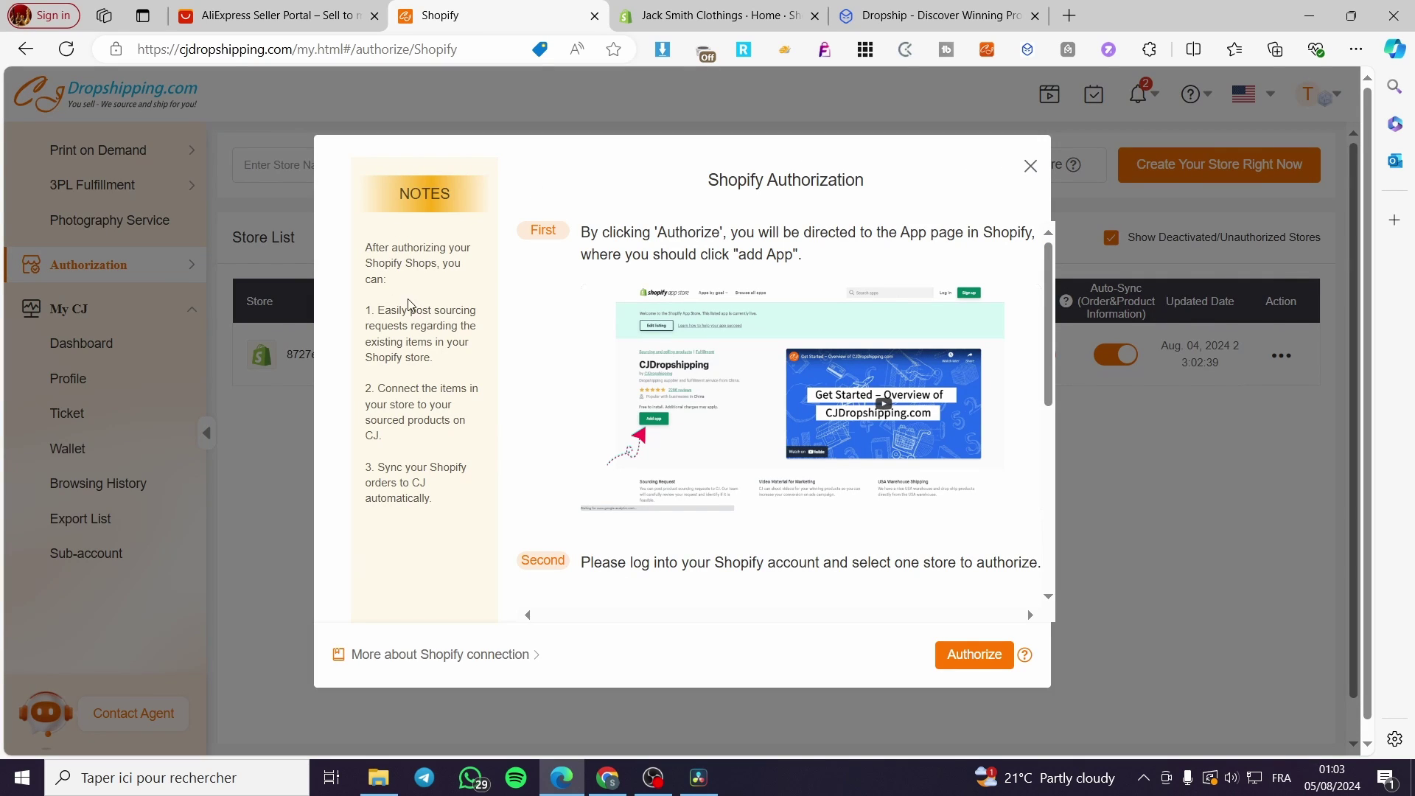
{"action": "left_click", "coordinate": [1000, 658]}
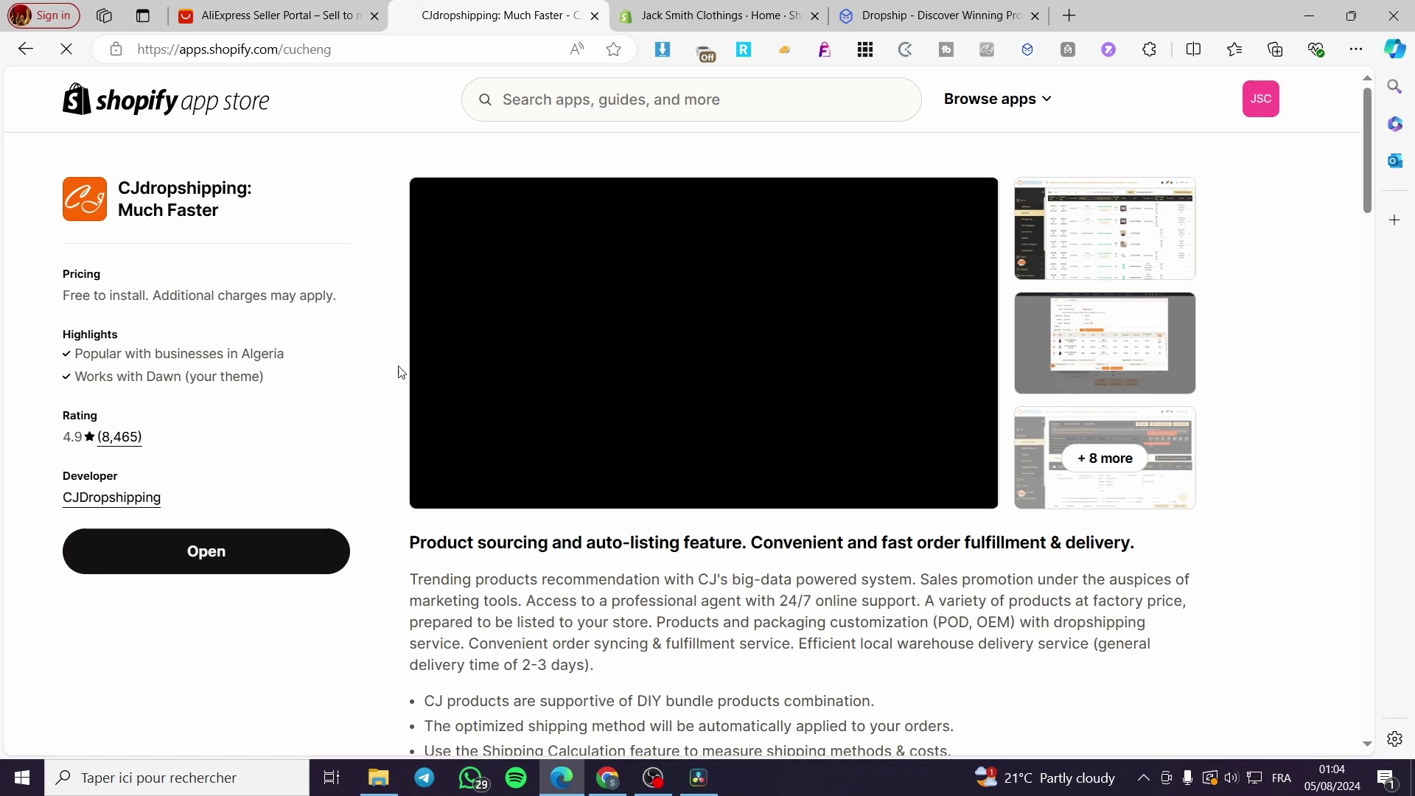
{"action": "left_click_drag", "start_coordinate": [120, 188], "coordinate": [253, 187]}
{"action": "left_click", "coordinate": [263, 237]}
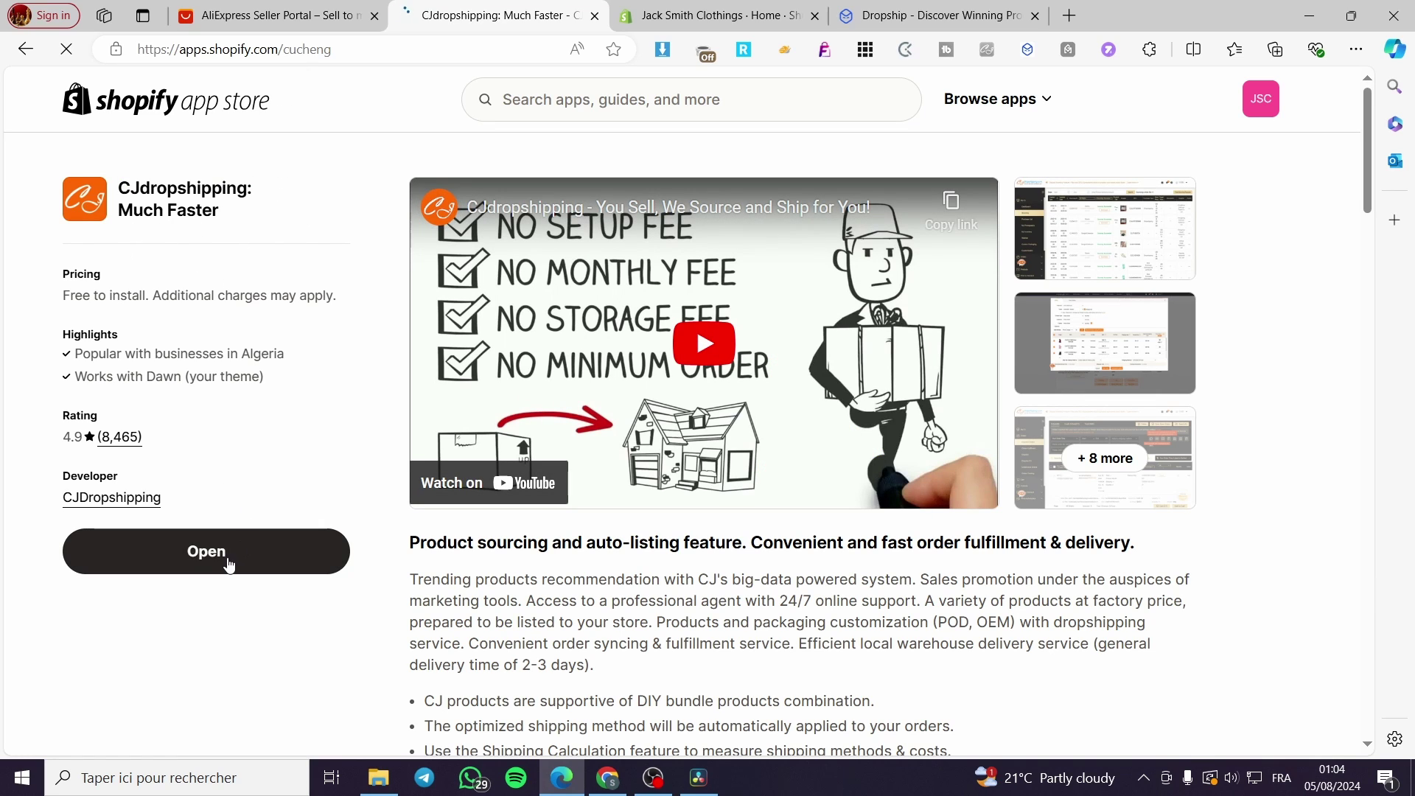
{"action": "left_click", "coordinate": [207, 551]}
Close the app installation page and return to the CJdropshipping home page
{"action": "left_click", "coordinate": [845, 12]}
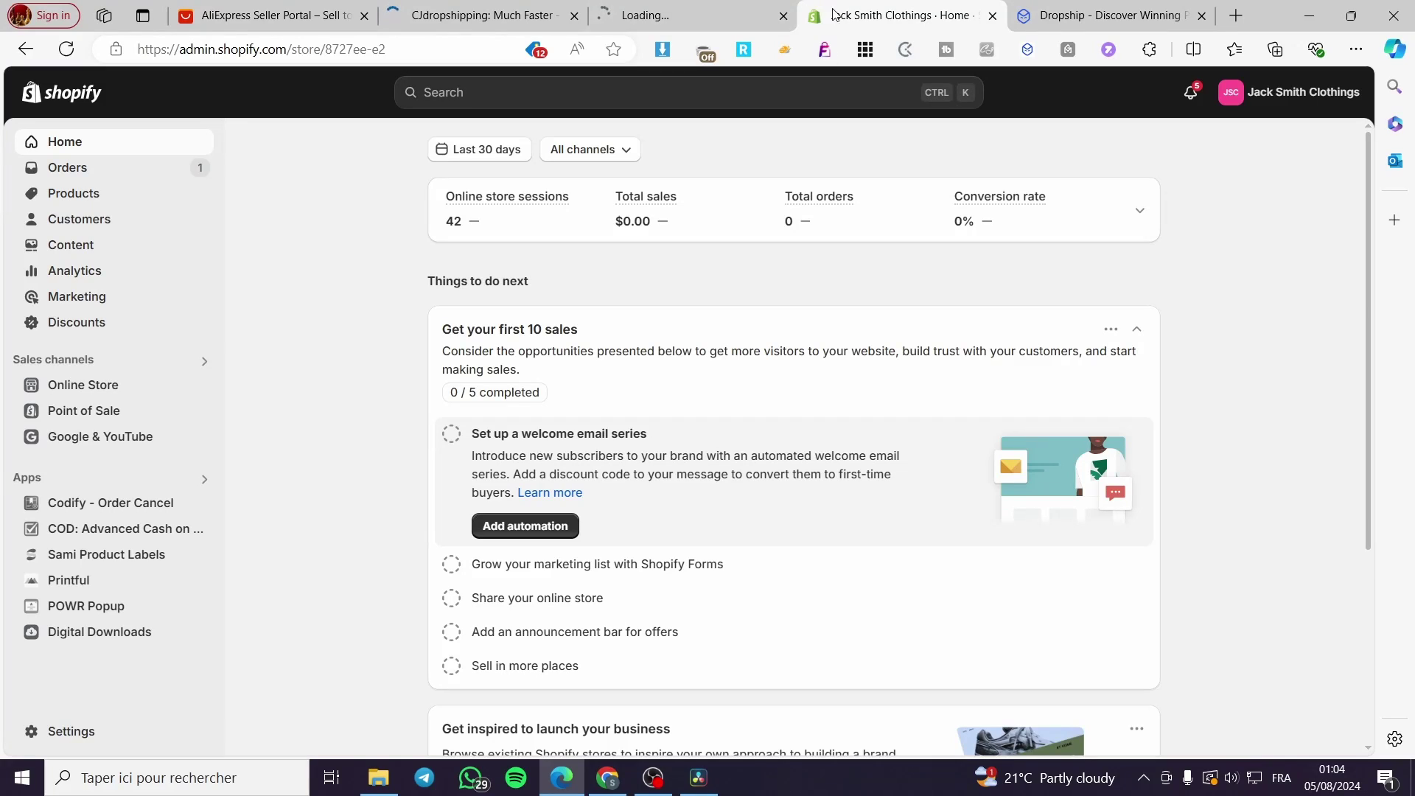
{"action": "left_click", "coordinate": [720, 7]}
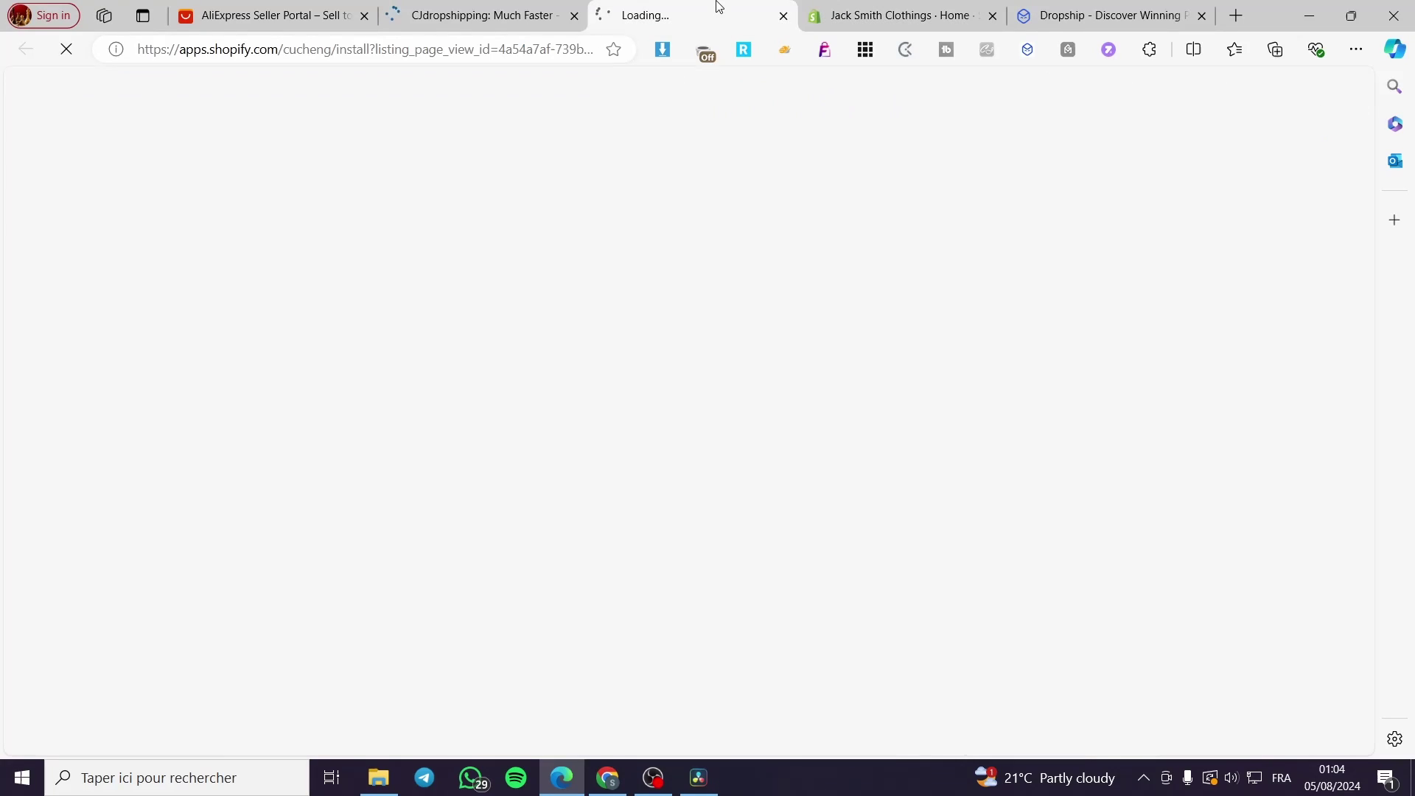
{"action": "left_click", "coordinate": [785, 16]}
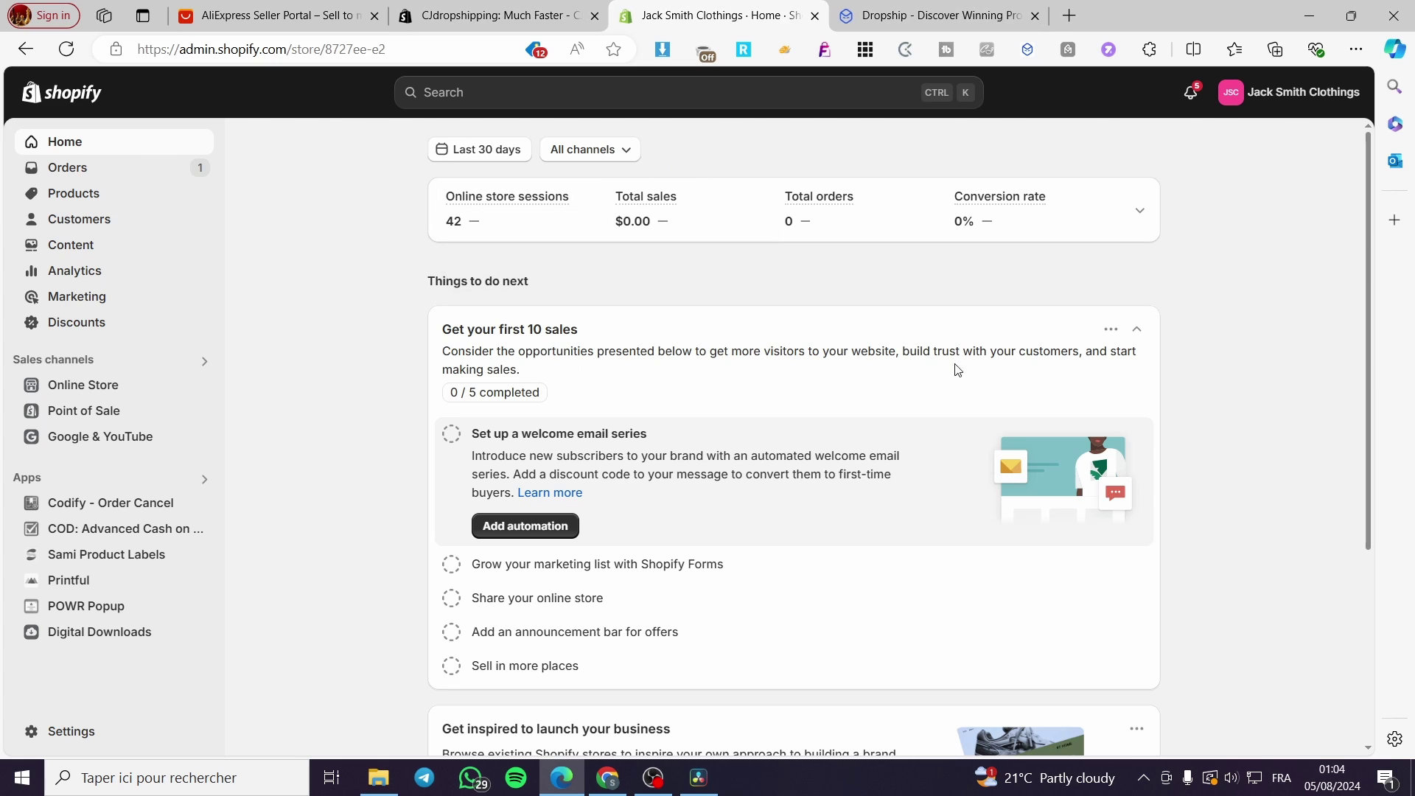
{"action": "left_click", "coordinate": [536, 8]}
{"action": "left_click", "coordinate": [55, 49]}
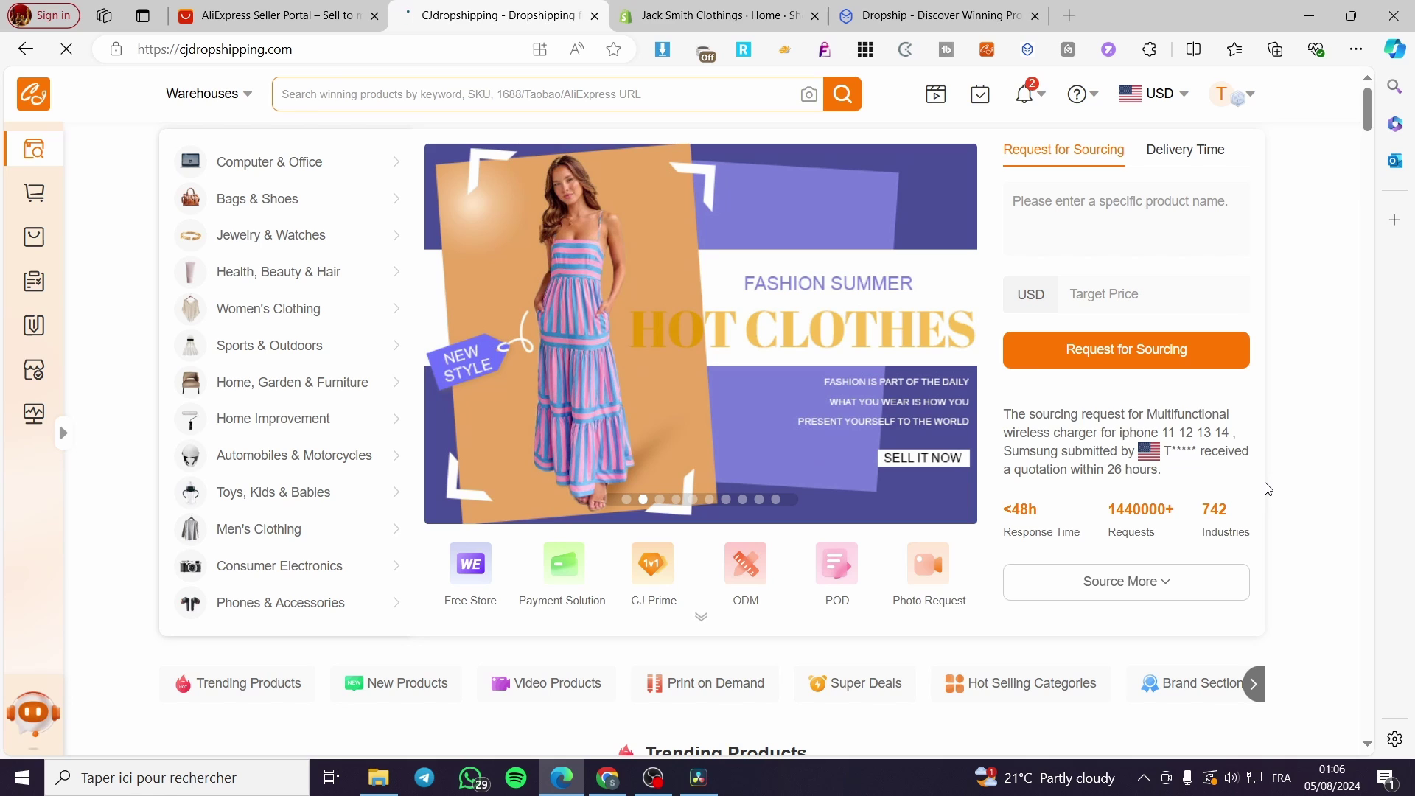
Browse the Trending Products section and highlight the lists count of the Fashion Colorblock Lace-up Sneakers
{"action": "scroll", "coordinate": [1268, 489], "scroll_direction": "down", "scroll_amount": 5}
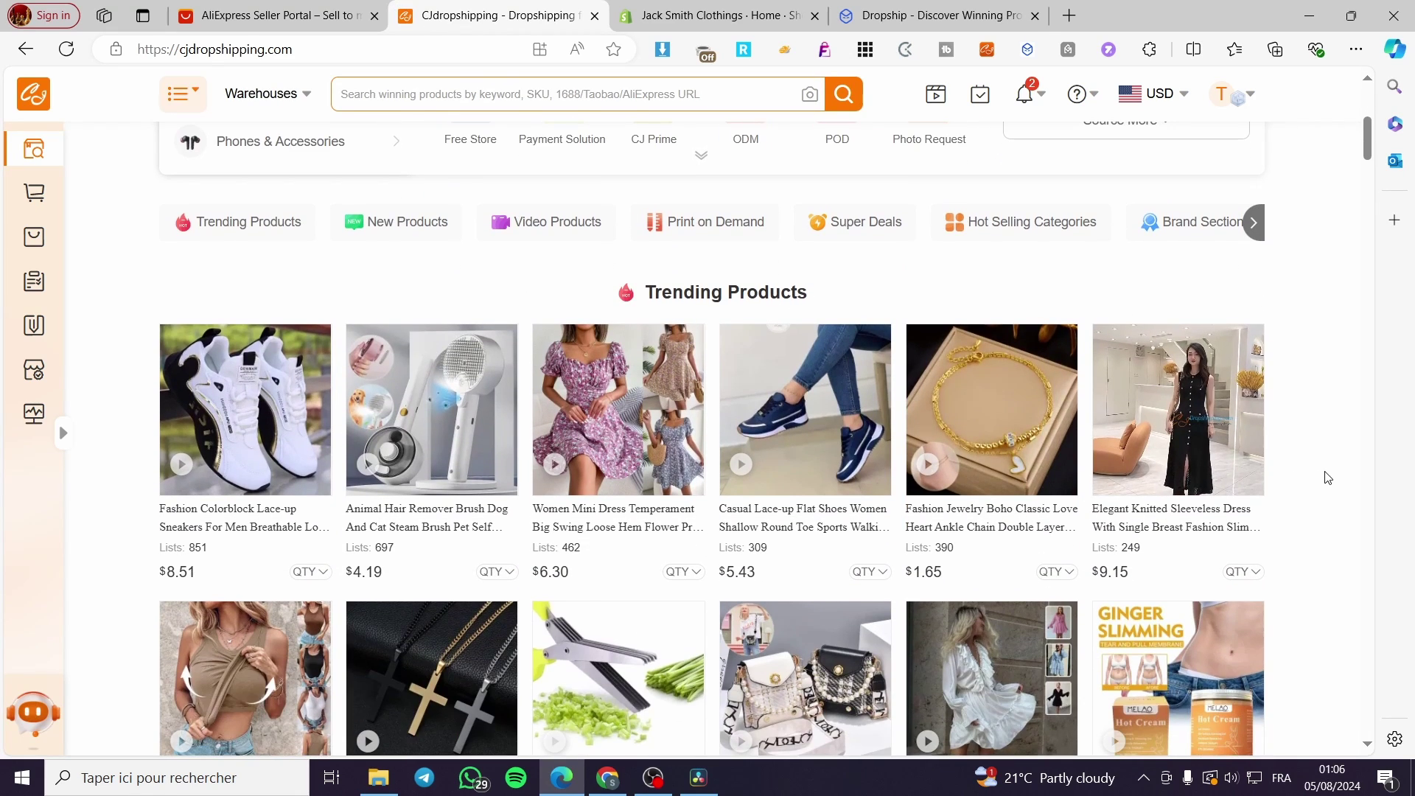
{"action": "mouse_move", "coordinate": [748, 344]}
{"action": "scroll", "coordinate": [975, 500], "scroll_direction": "down", "scroll_amount": 3}
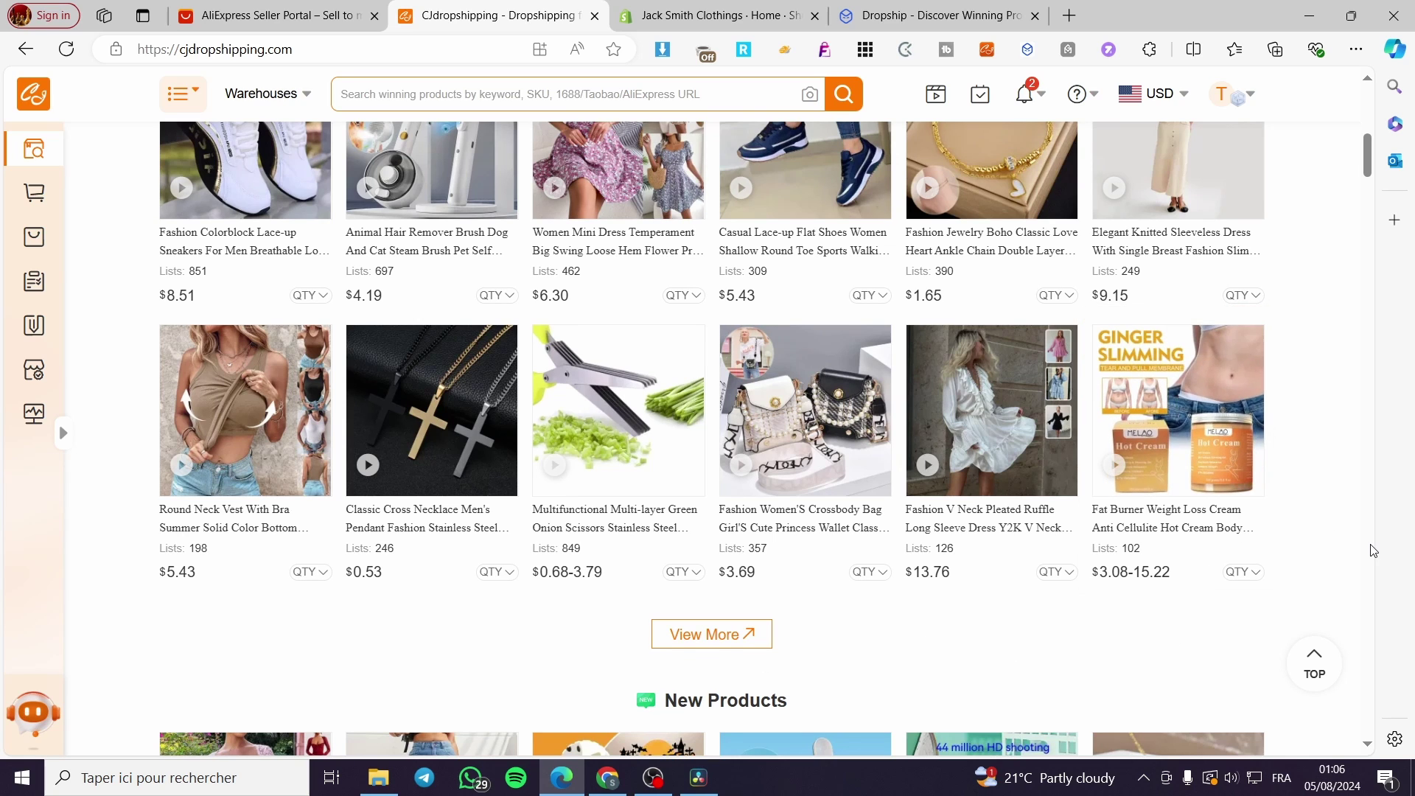
{"action": "scroll", "coordinate": [1388, 601], "scroll_direction": "up", "scroll_amount": 3}
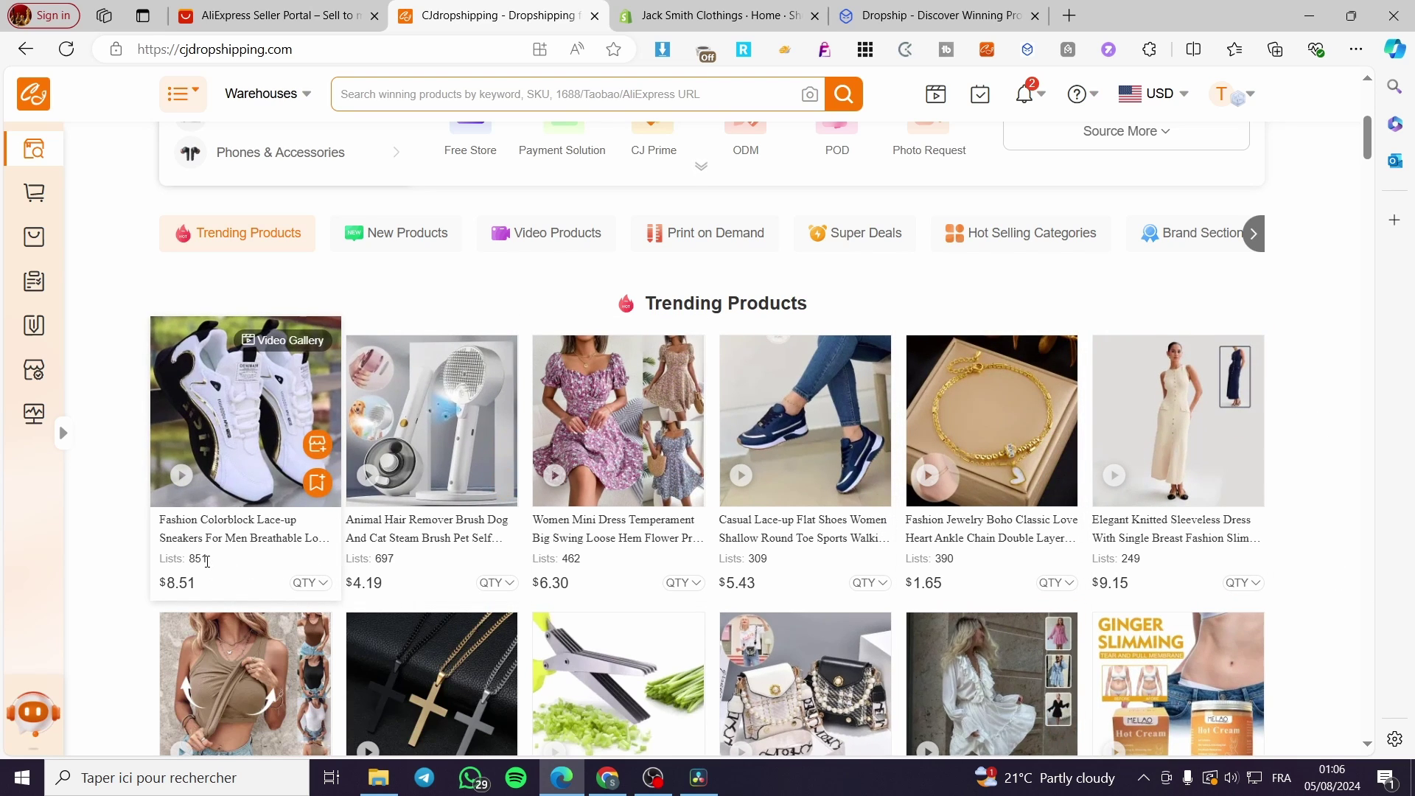
{"action": "left_click", "coordinate": [200, 563]}
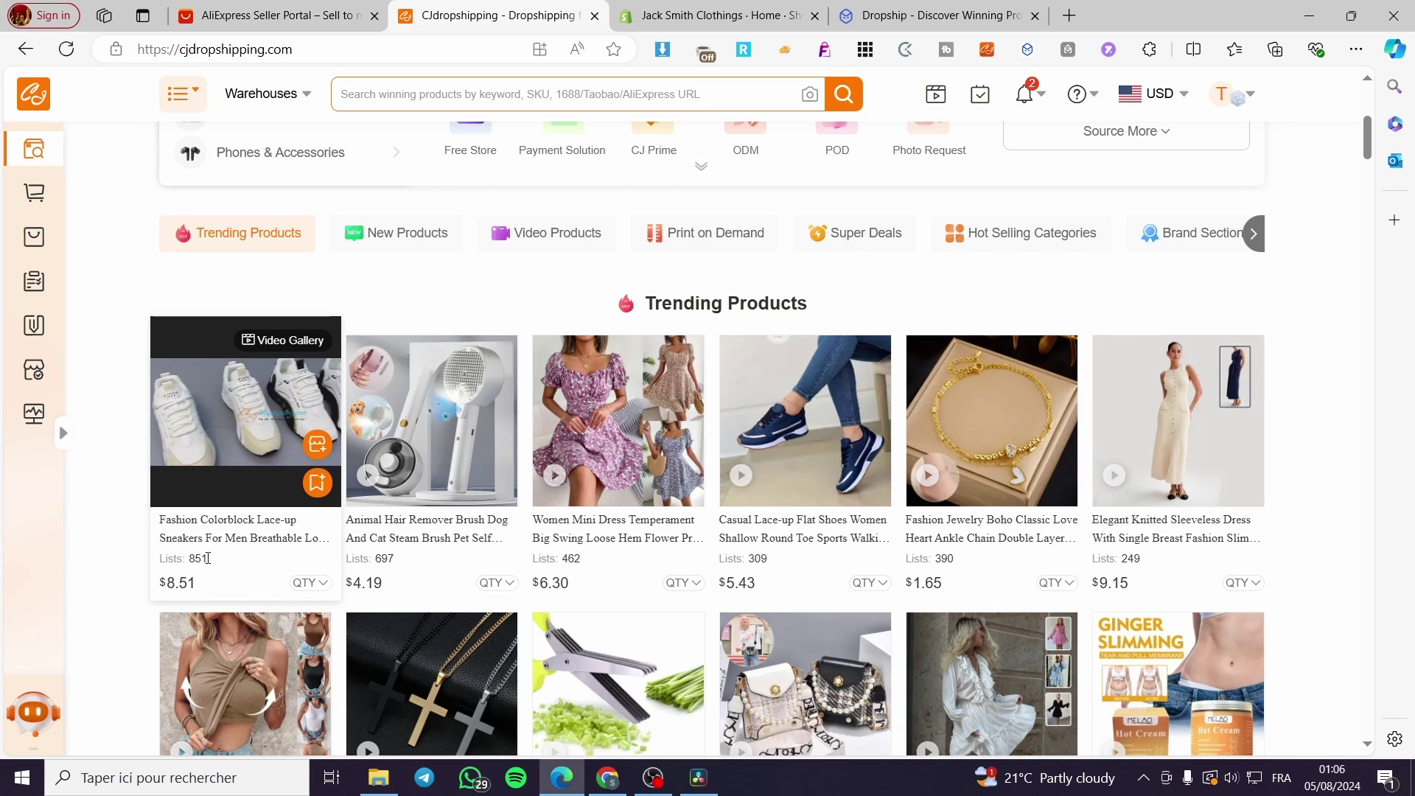
{"action": "left_click_drag", "start_coordinate": [209, 559], "coordinate": [188, 559]}
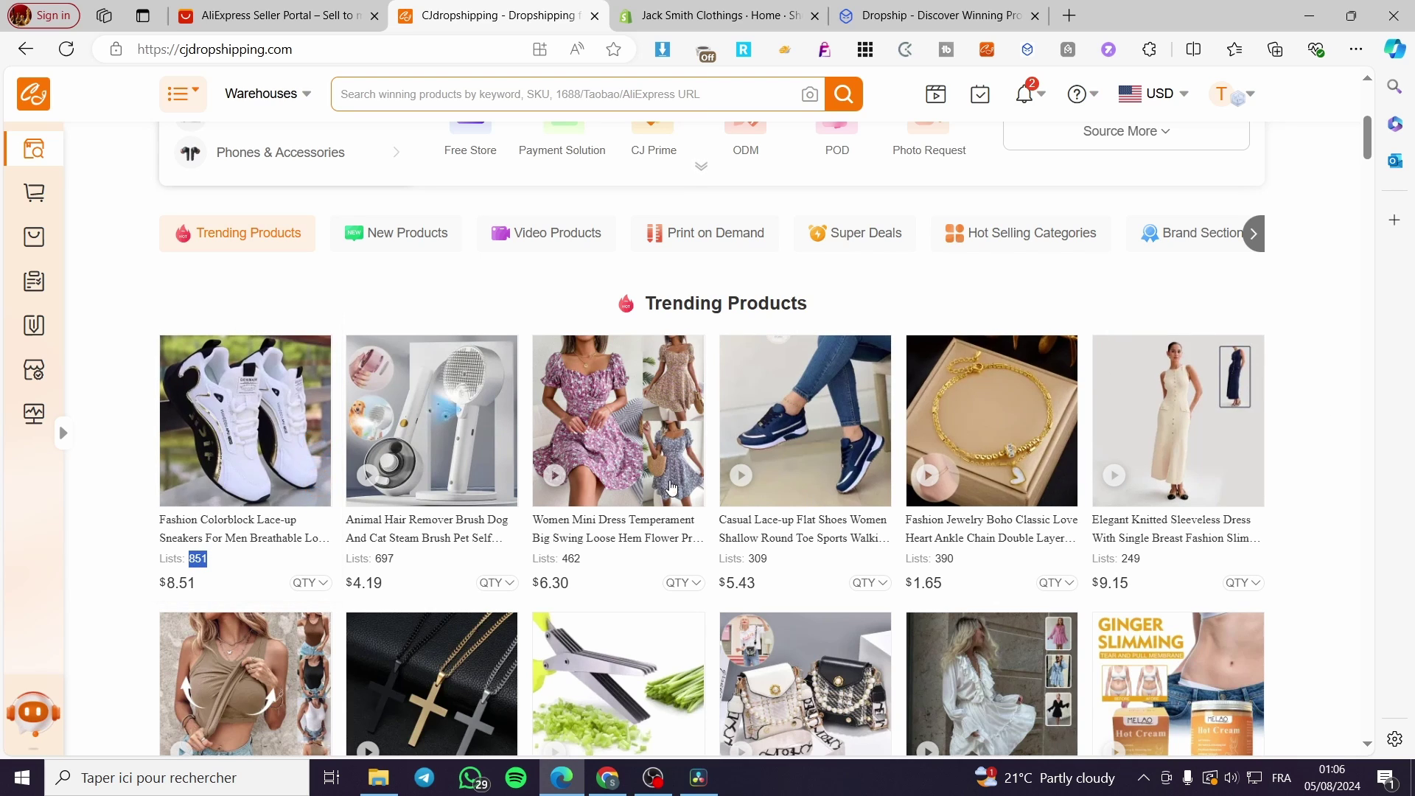
Open the Fashion Colorblock Lace-up Sneakers product and review its shipping details, supplier and description
{"action": "mouse_move", "coordinate": [231, 503]}
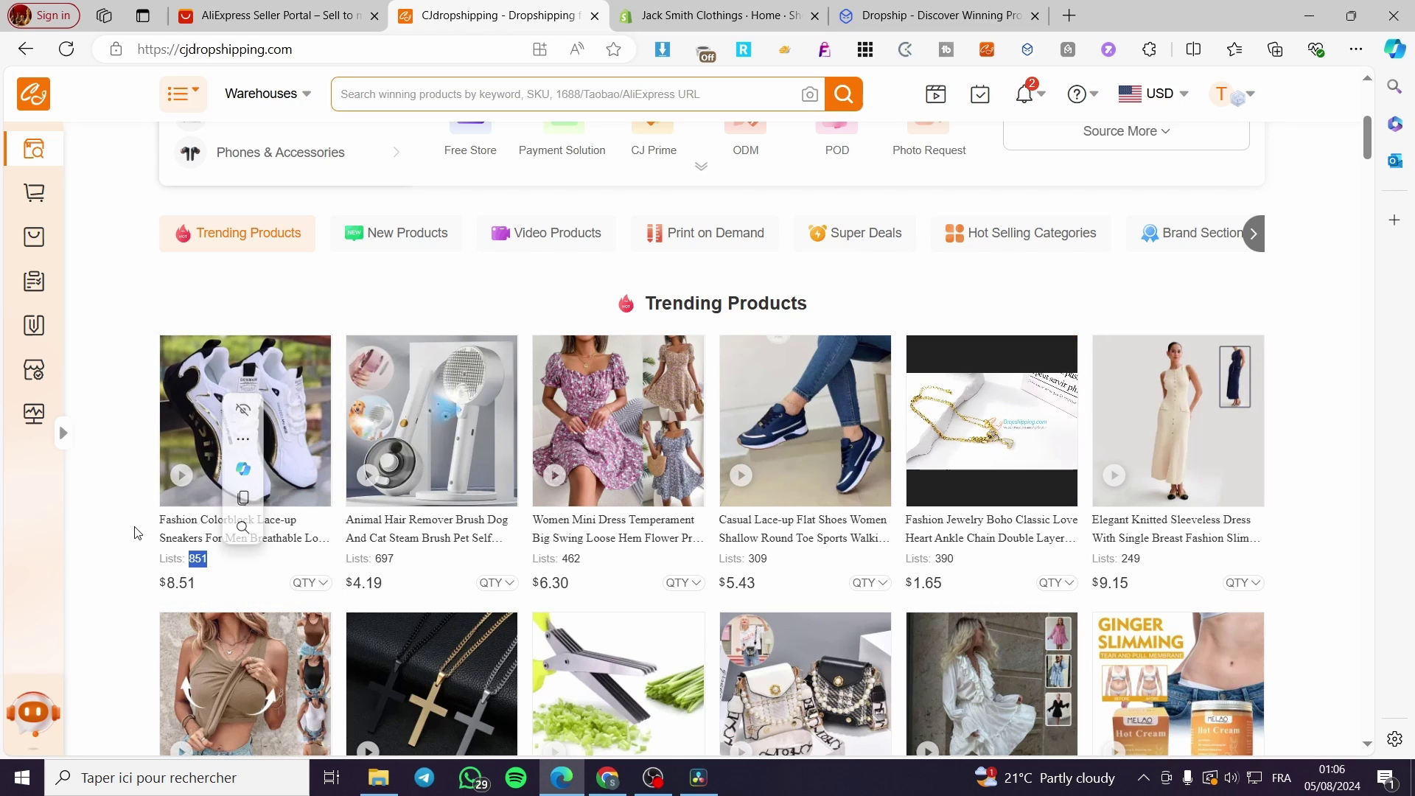
{"action": "left_click", "coordinate": [263, 470]}
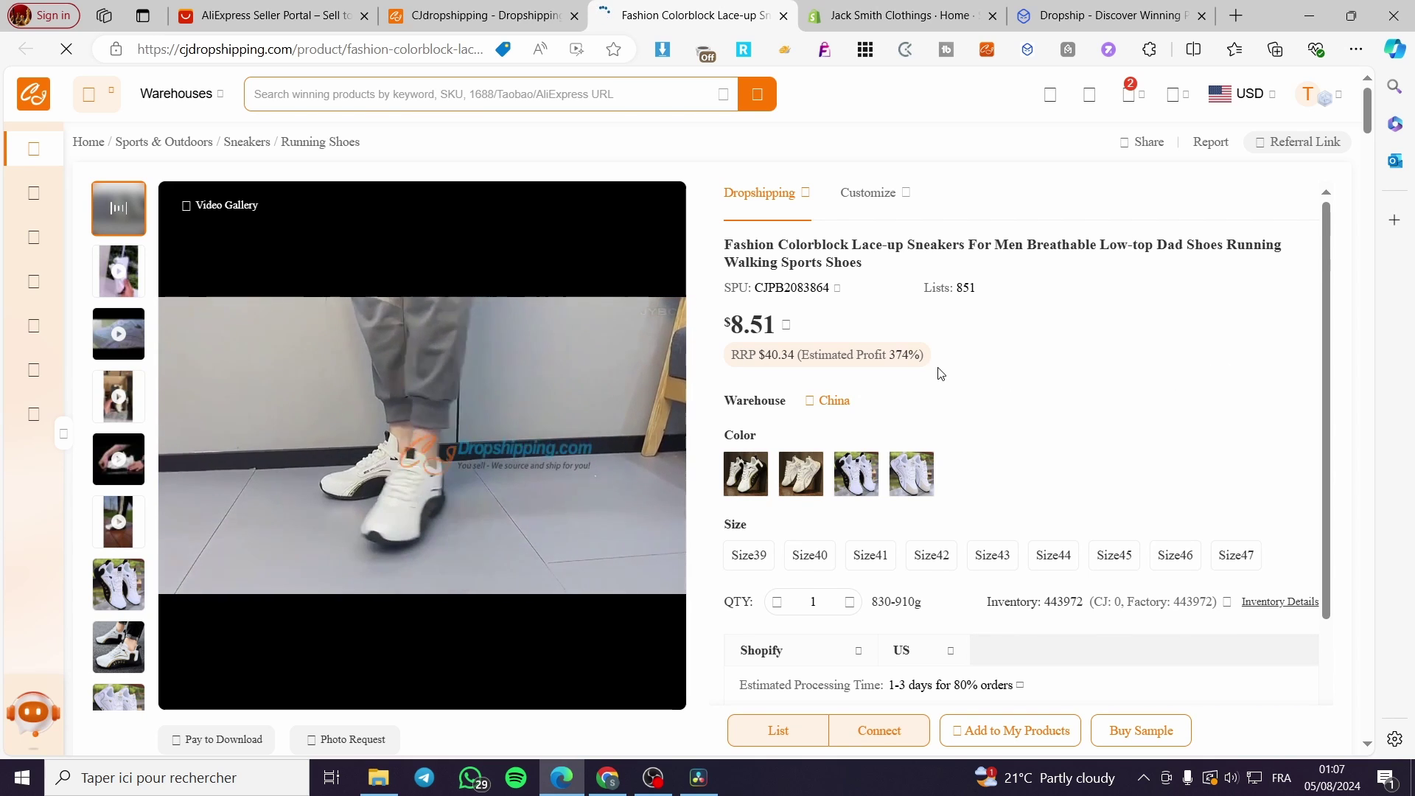
{"action": "scroll", "coordinate": [1031, 508], "scroll_direction": "down", "scroll_amount": 6}
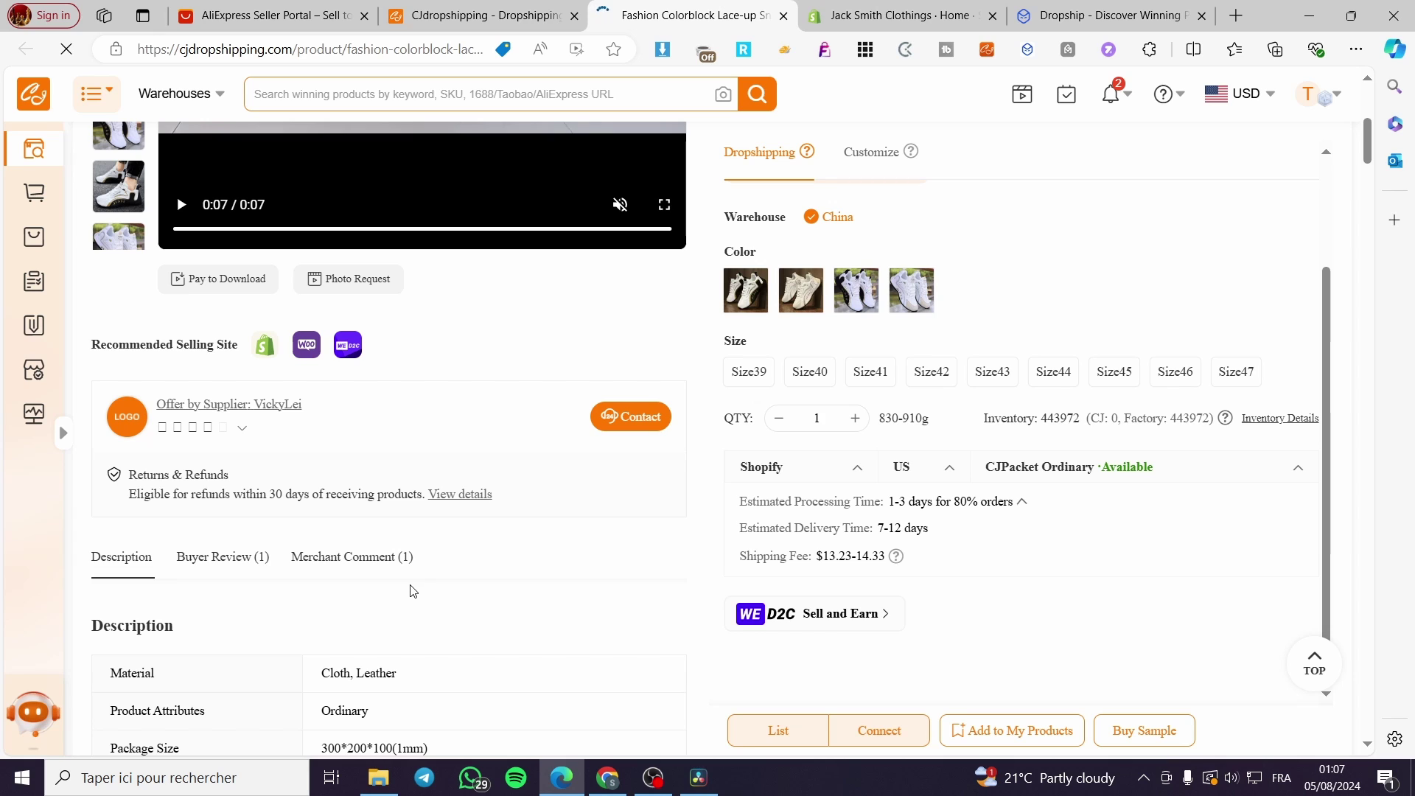
{"action": "scroll", "coordinate": [407, 591], "scroll_direction": "down", "scroll_amount": 5}
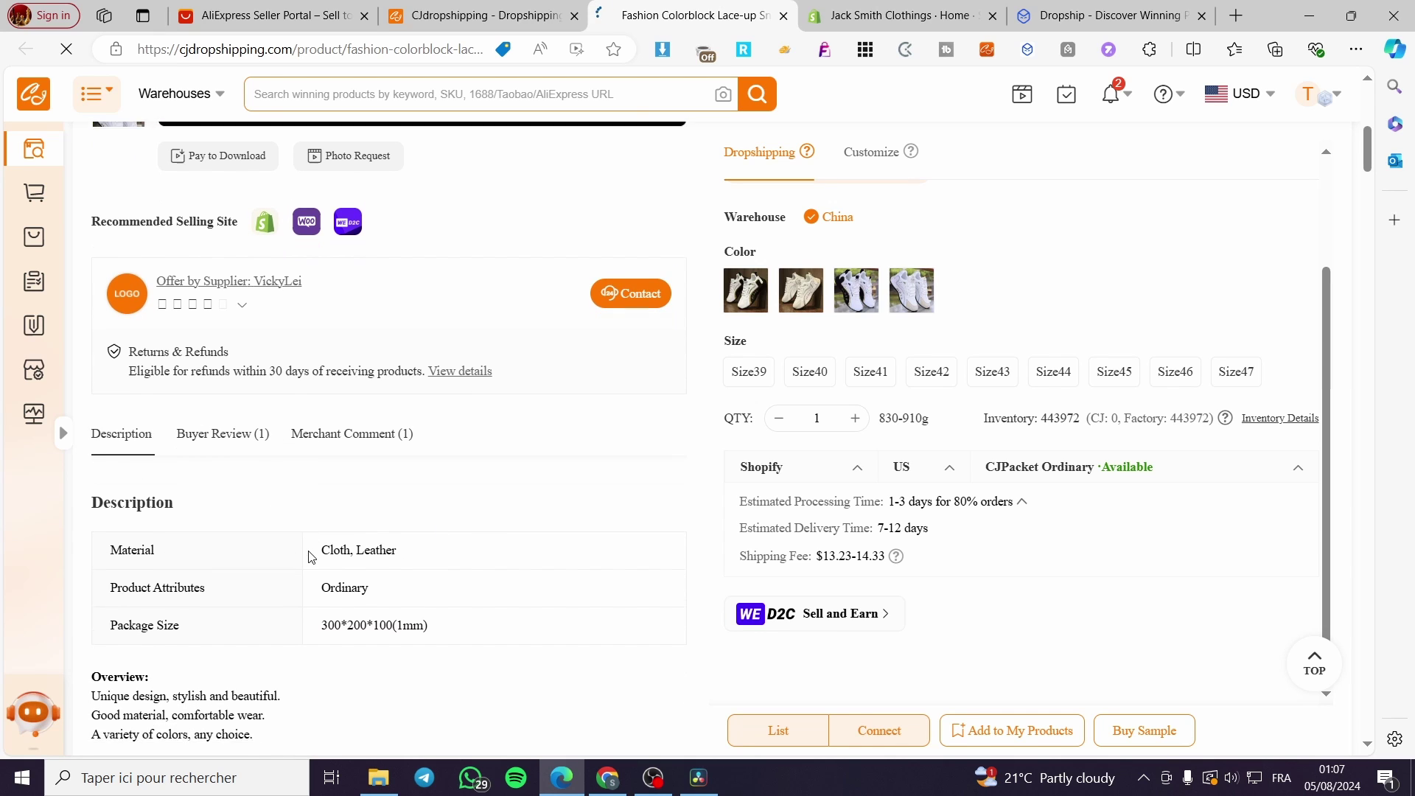
{"action": "scroll", "coordinate": [395, 573], "scroll_direction": "up", "scroll_amount": 8}
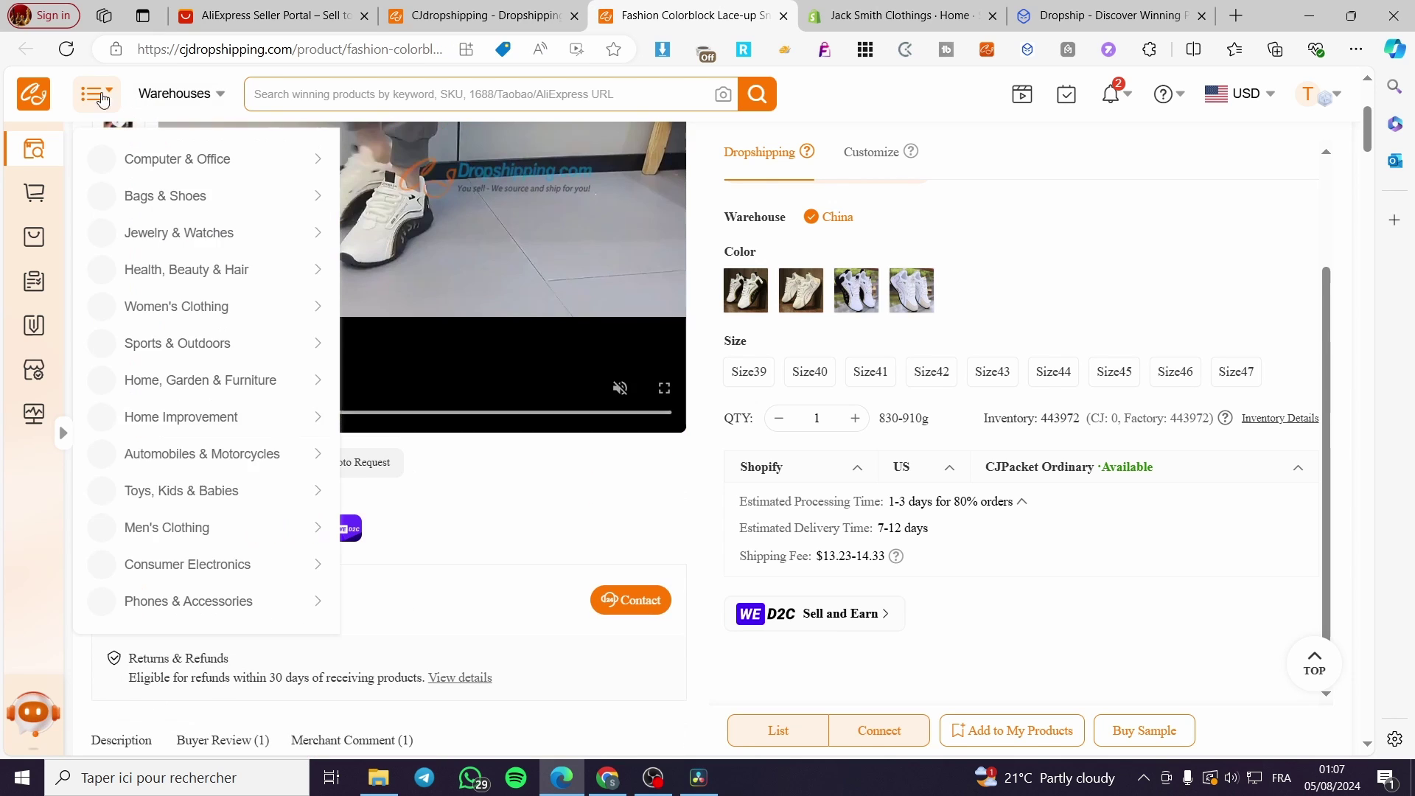
Return to the Trending Products and check the lists count of the Animal Hair Remover Brush and neighbouring items
{"action": "left_click", "coordinate": [549, 9]}
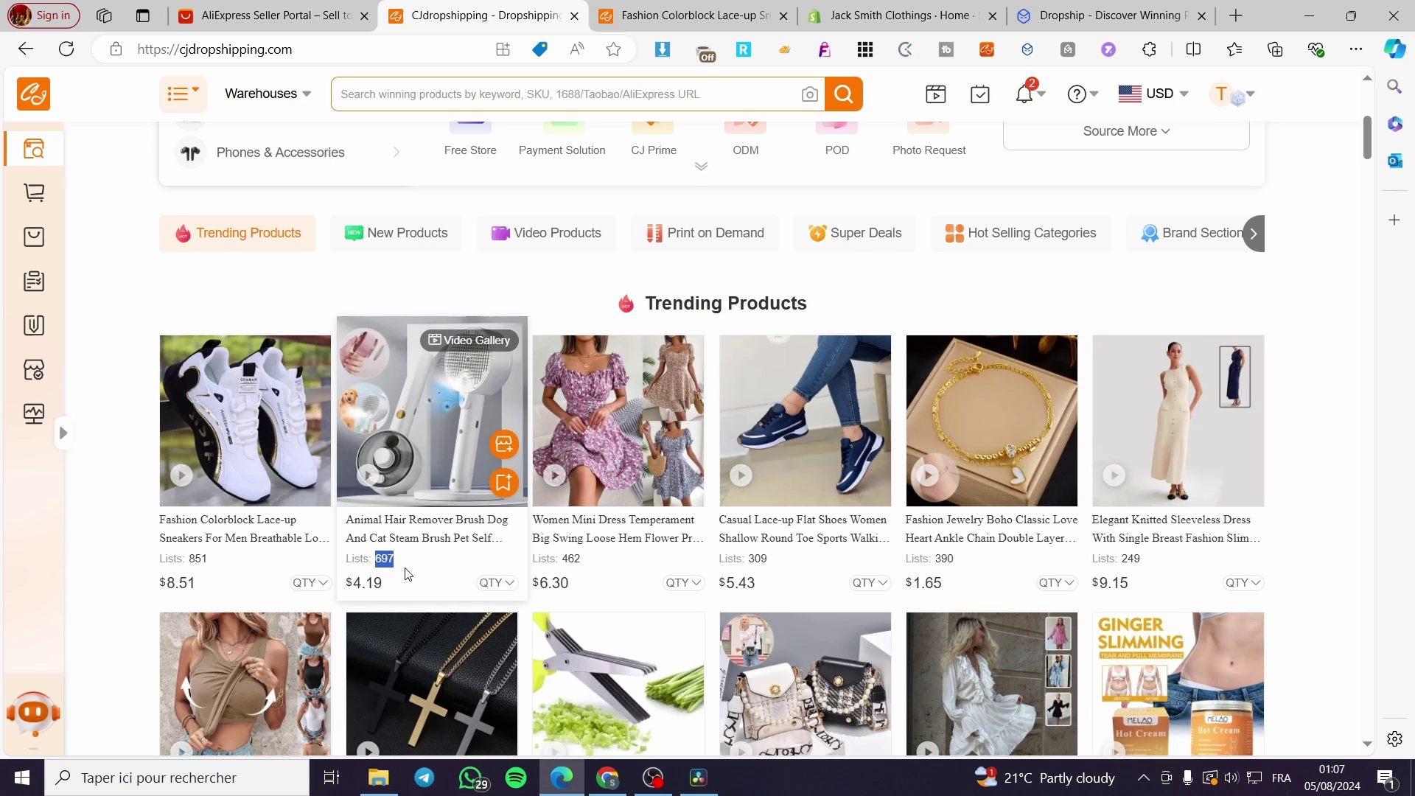
{"action": "left_click", "coordinate": [399, 559]}
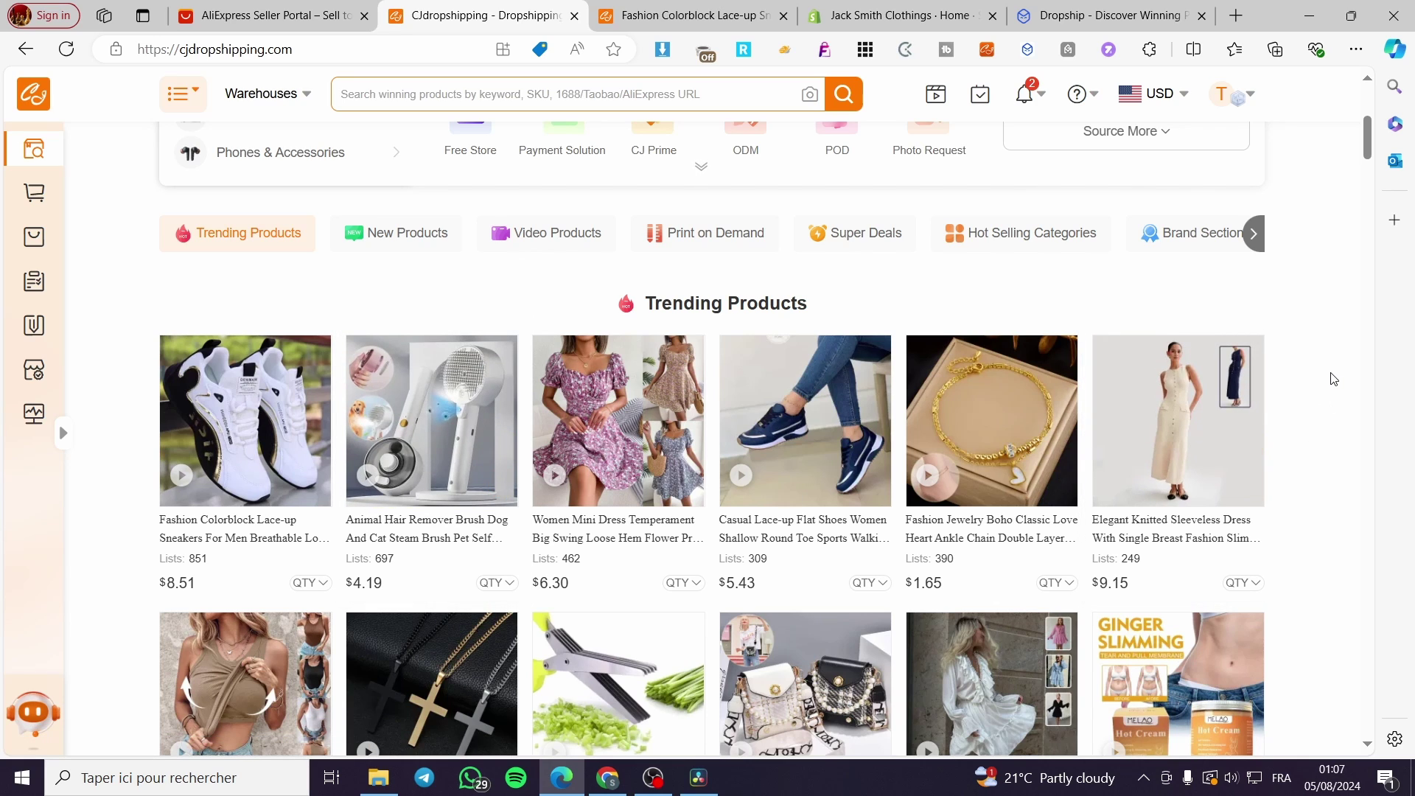
{"action": "scroll", "coordinate": [535, 452], "scroll_direction": "up", "scroll_amount": 2}
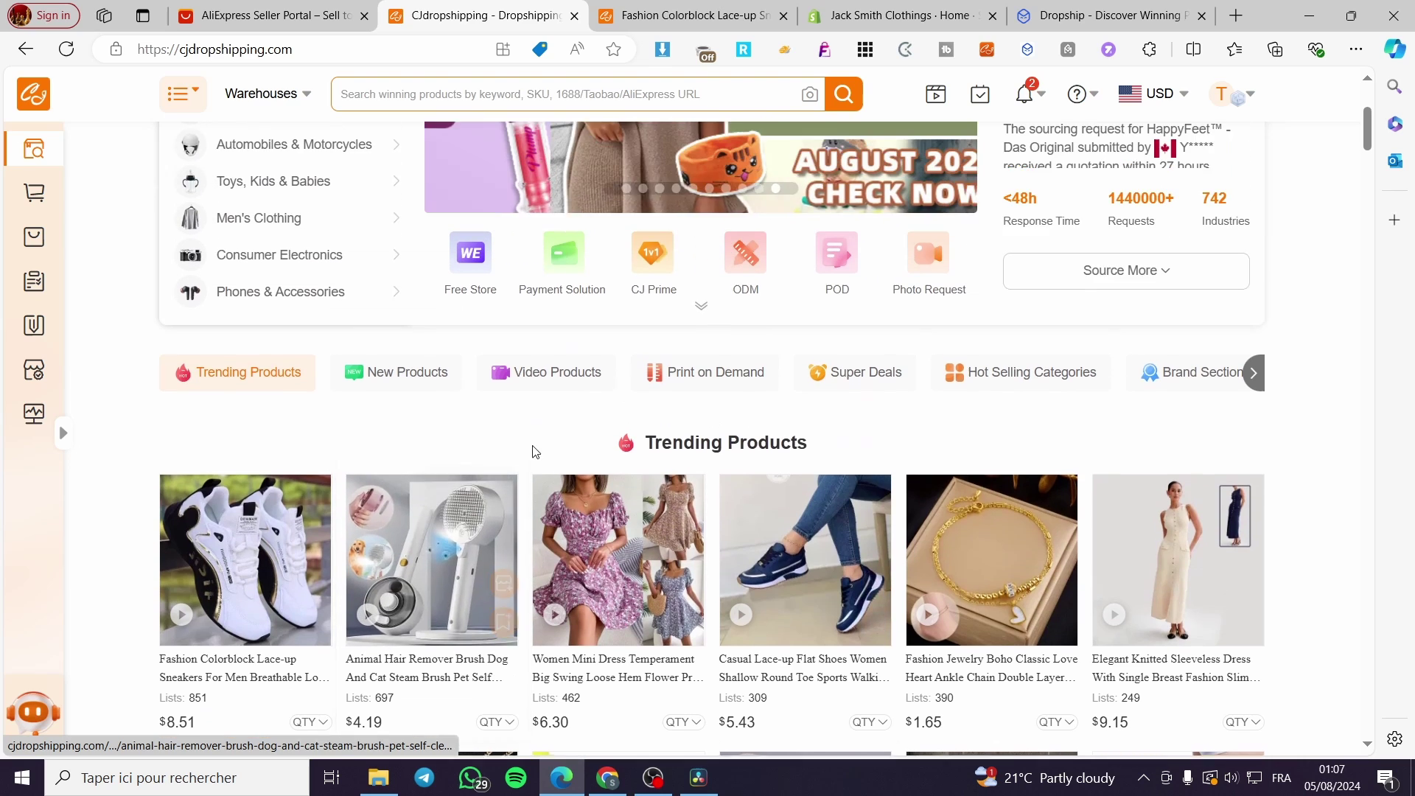
{"action": "scroll", "coordinate": [535, 452], "scroll_direction": "up", "scroll_amount": 1}
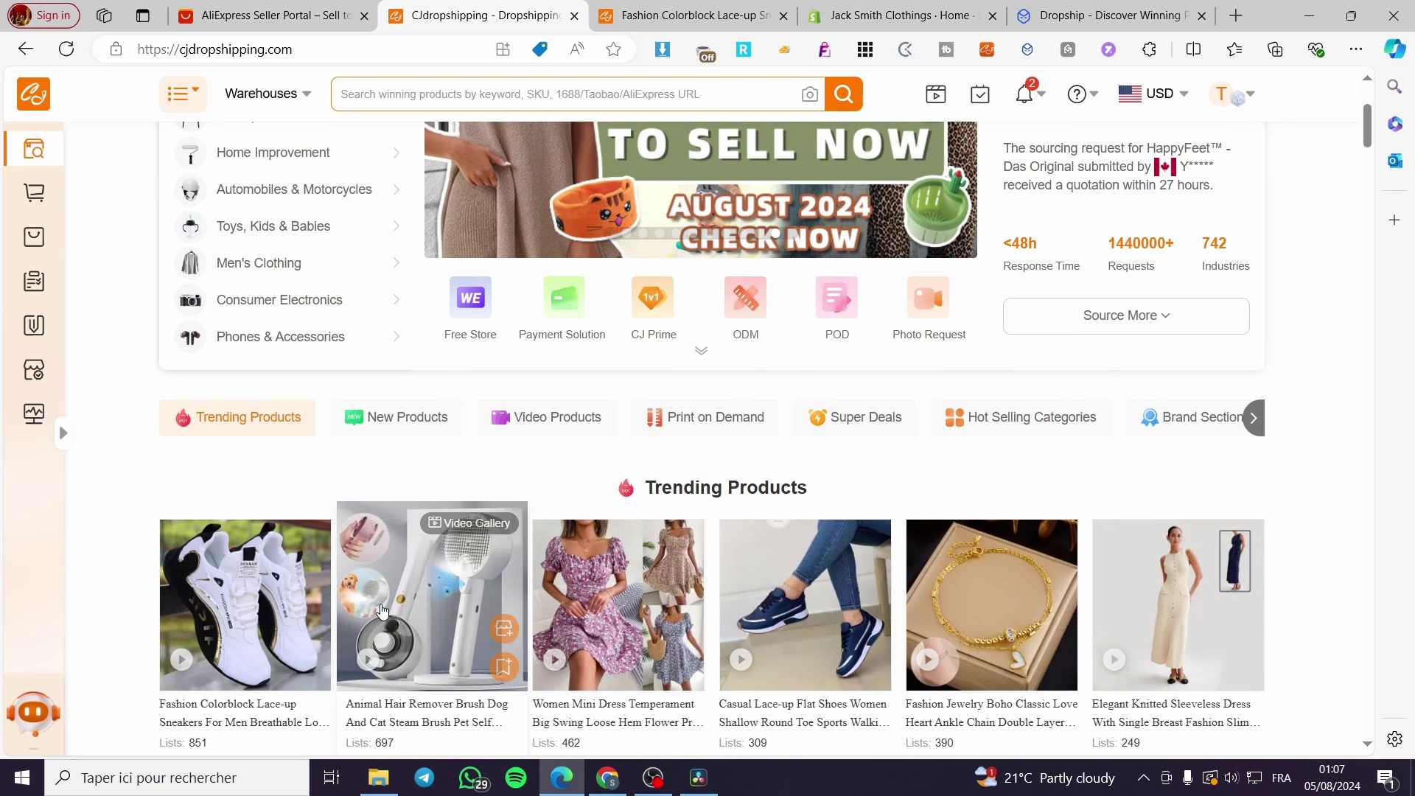
{"action": "scroll", "coordinate": [382, 610], "scroll_direction": "down", "scroll_amount": 4}
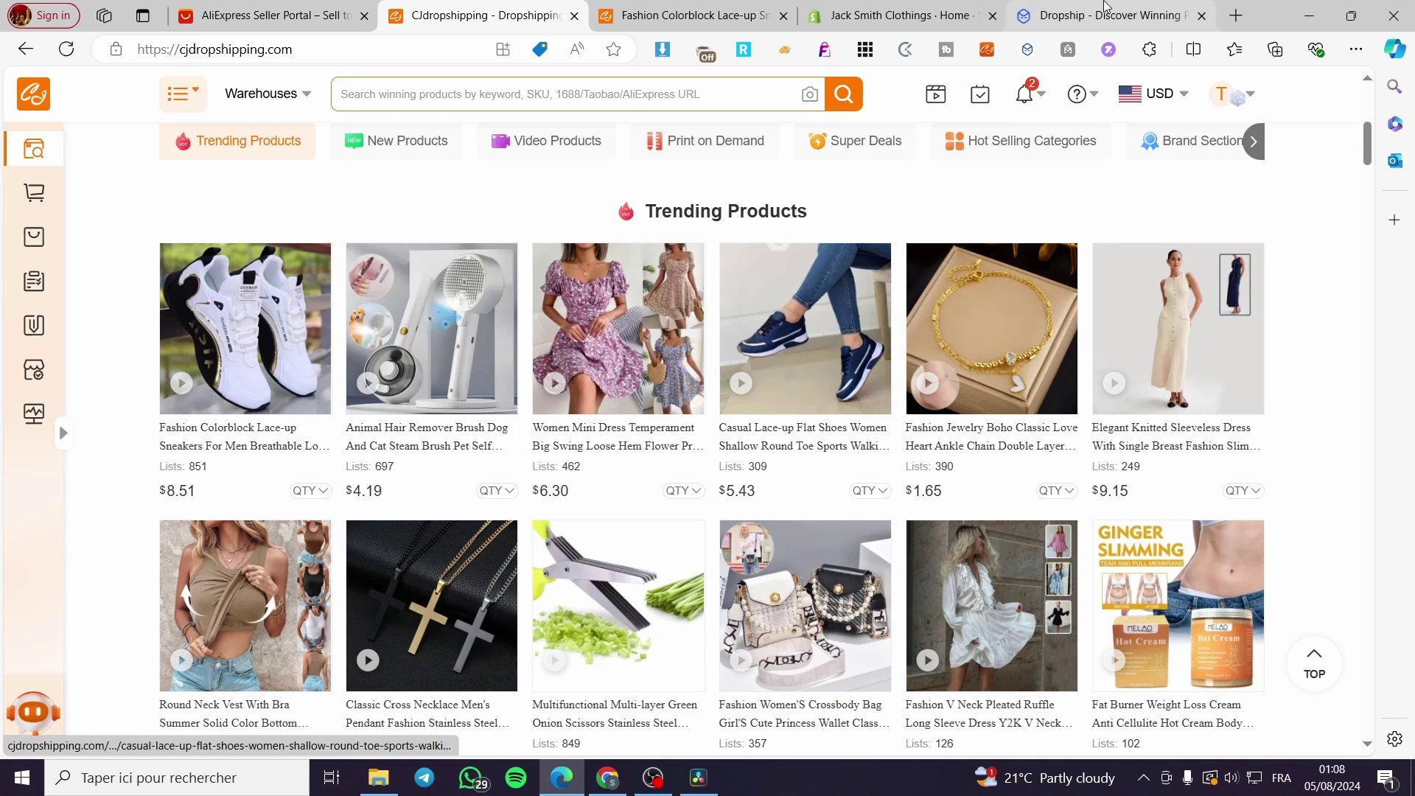
View the Dropship product research site, and go back to the colorblock sneakers product page
{"action": "left_click", "coordinate": [1090, 18]}
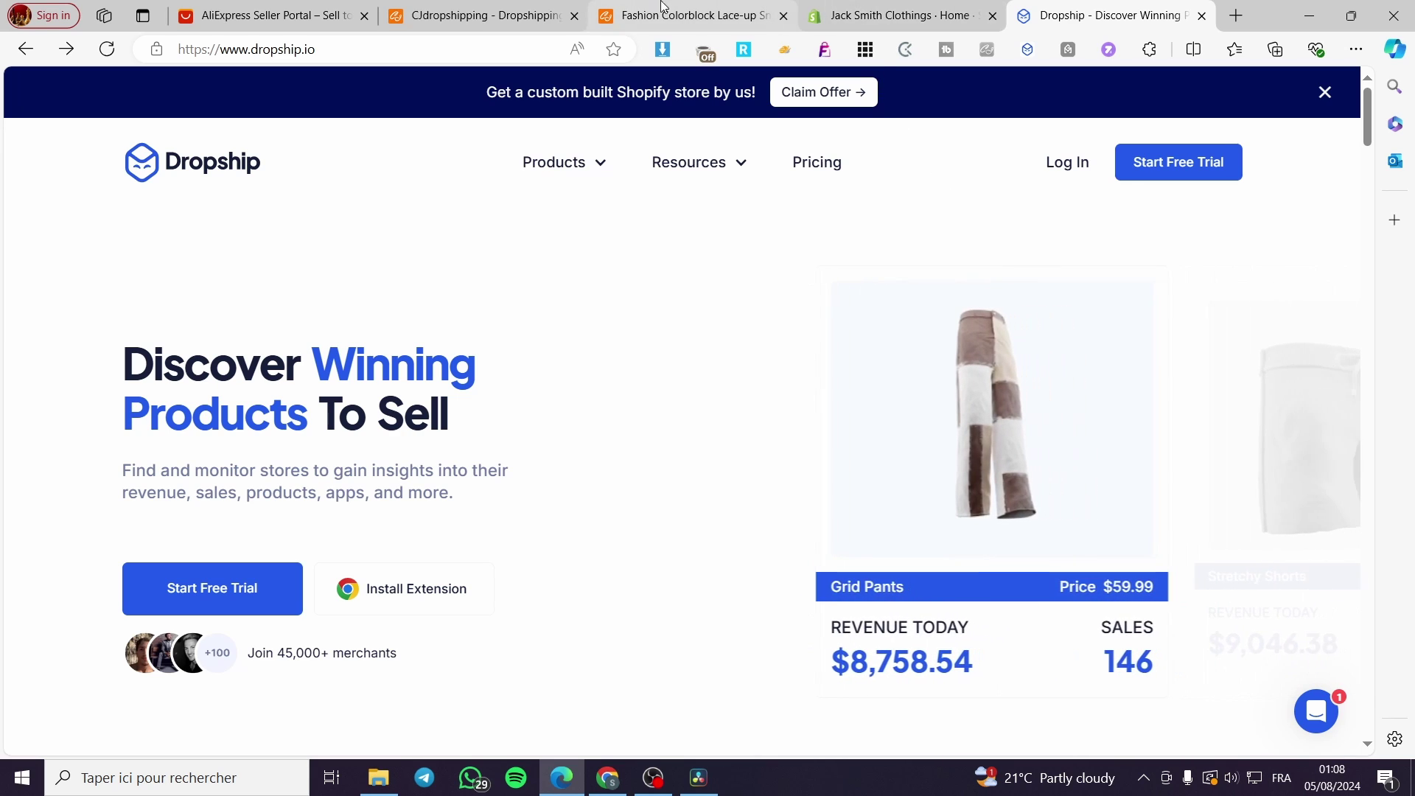
{"action": "left_click", "coordinate": [693, 14]}
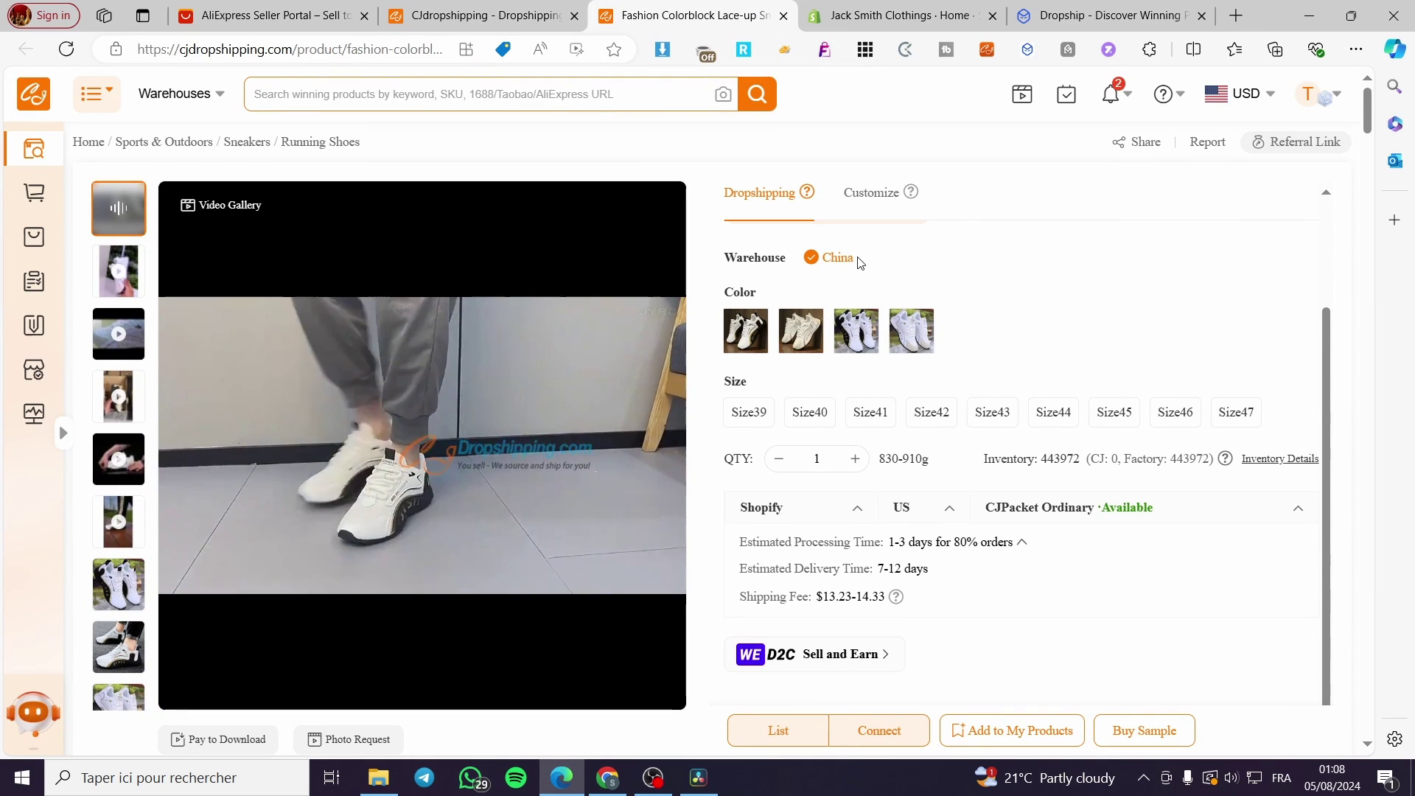
Look at the Dropship product research site again, and return to the colorblock sneakers page to check its color options
{"action": "left_click", "coordinate": [1105, 15]}
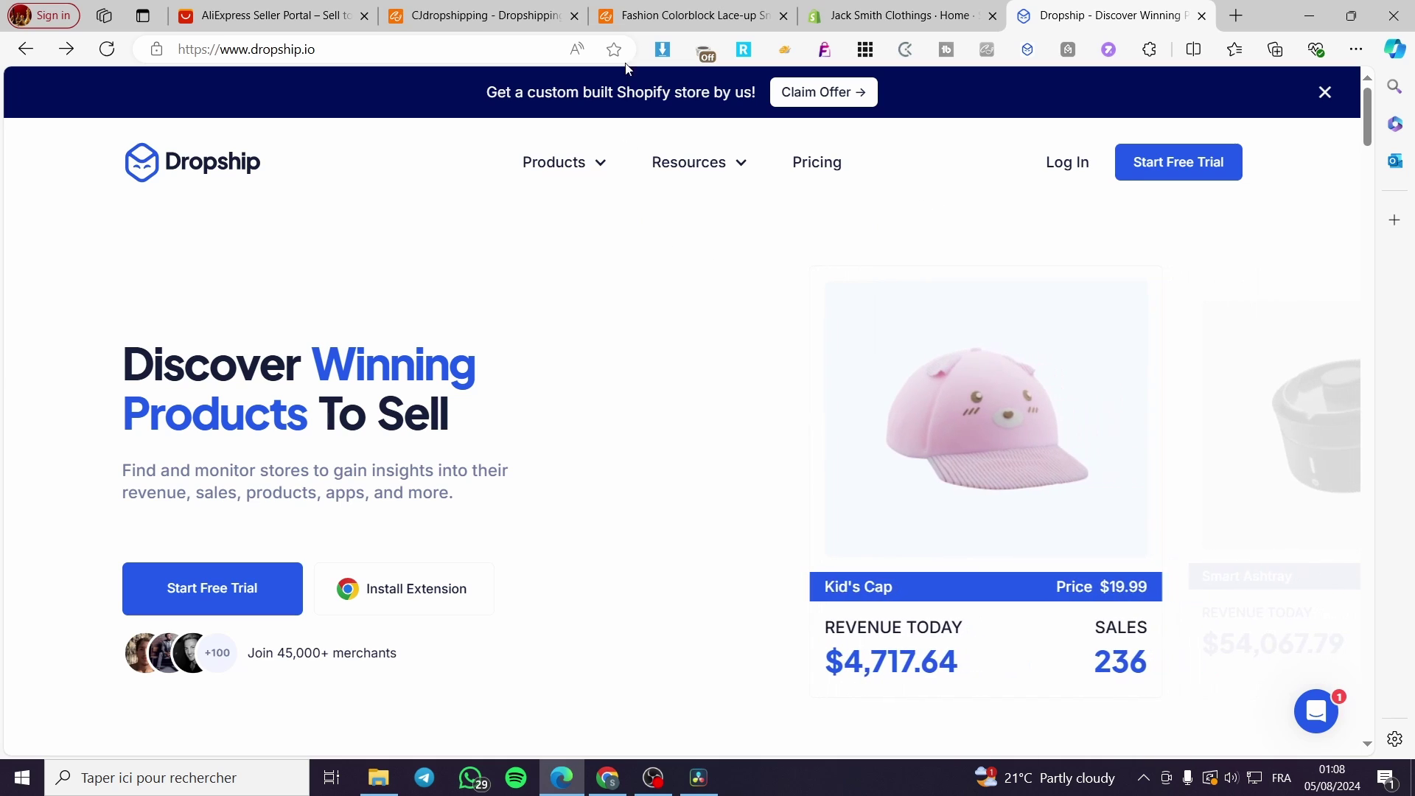
{"action": "left_click", "coordinate": [591, 15]}
{"action": "mouse_move", "coordinate": [432, 370]}
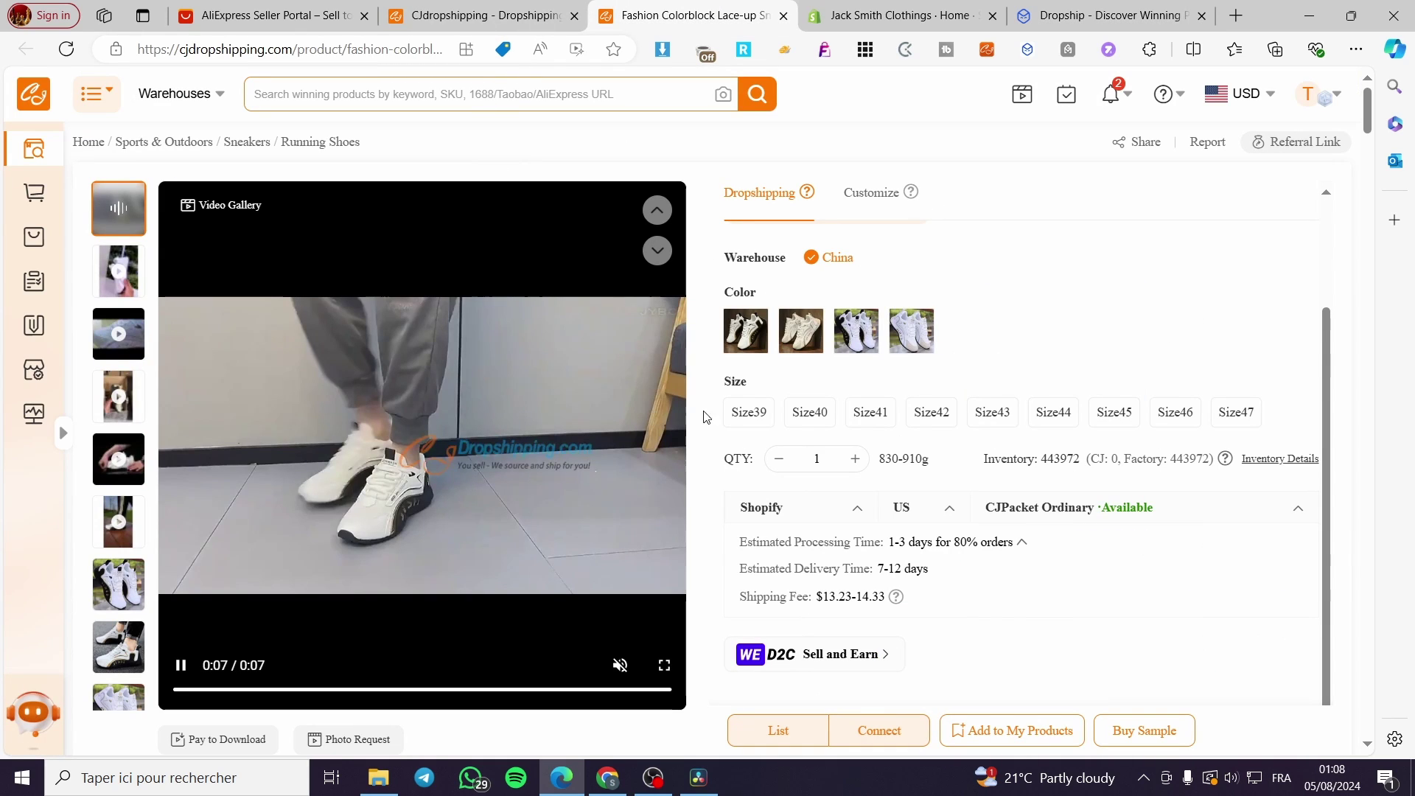
{"action": "left_click", "coordinate": [856, 331]}
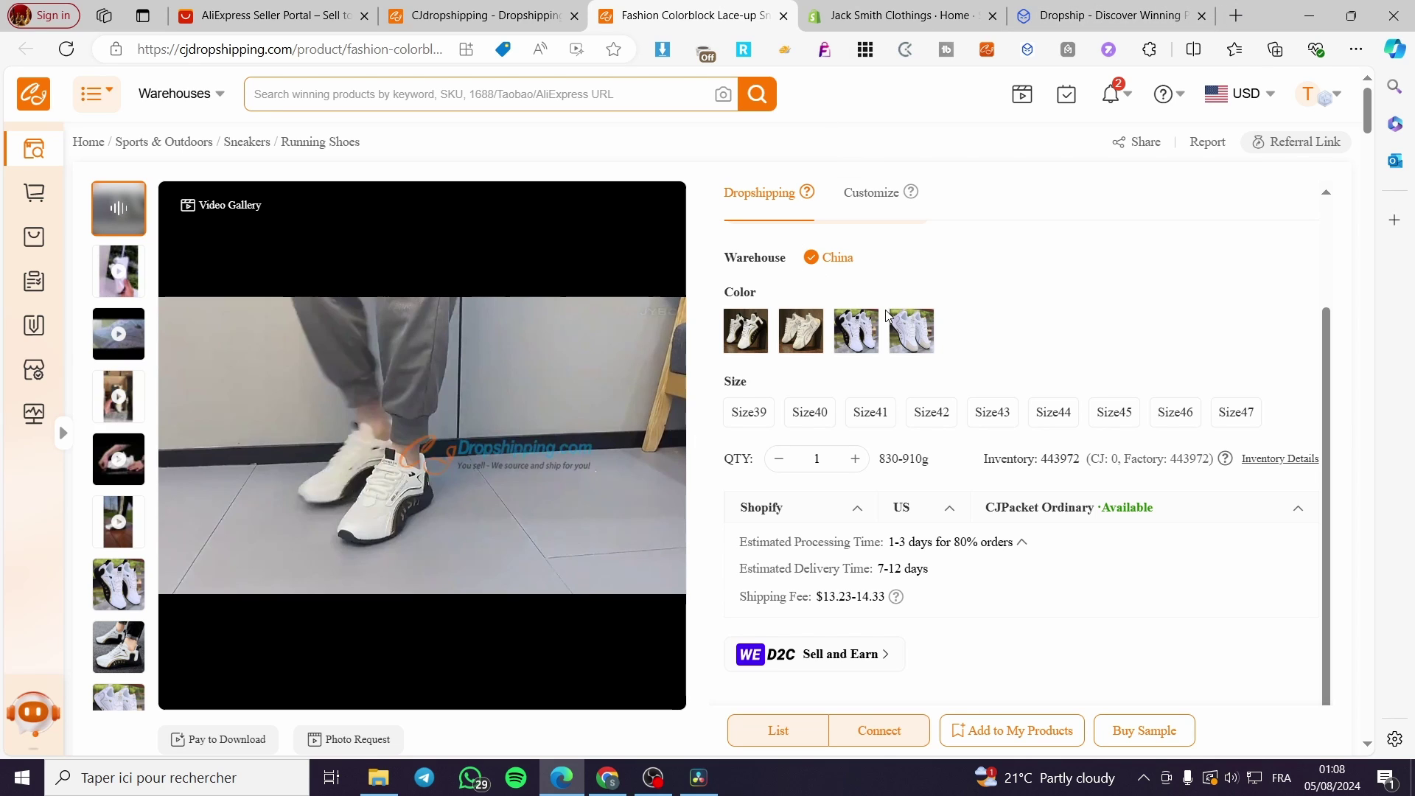
Open the aliexpress.us site in a new browser tab
{"action": "left_click", "coordinate": [1231, 16]}
{"action": "type", "text": "ali"}
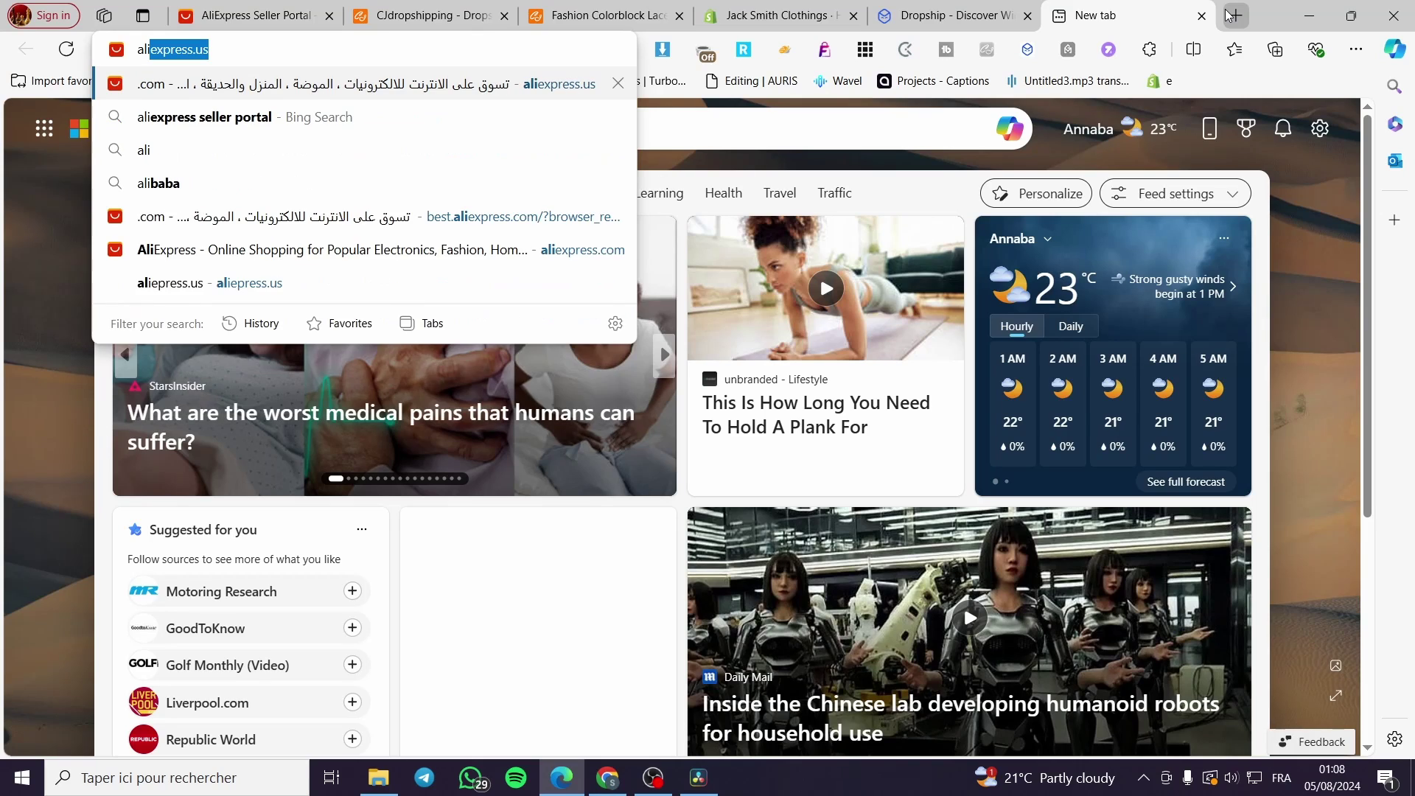
{"action": "key", "text": "Return"}
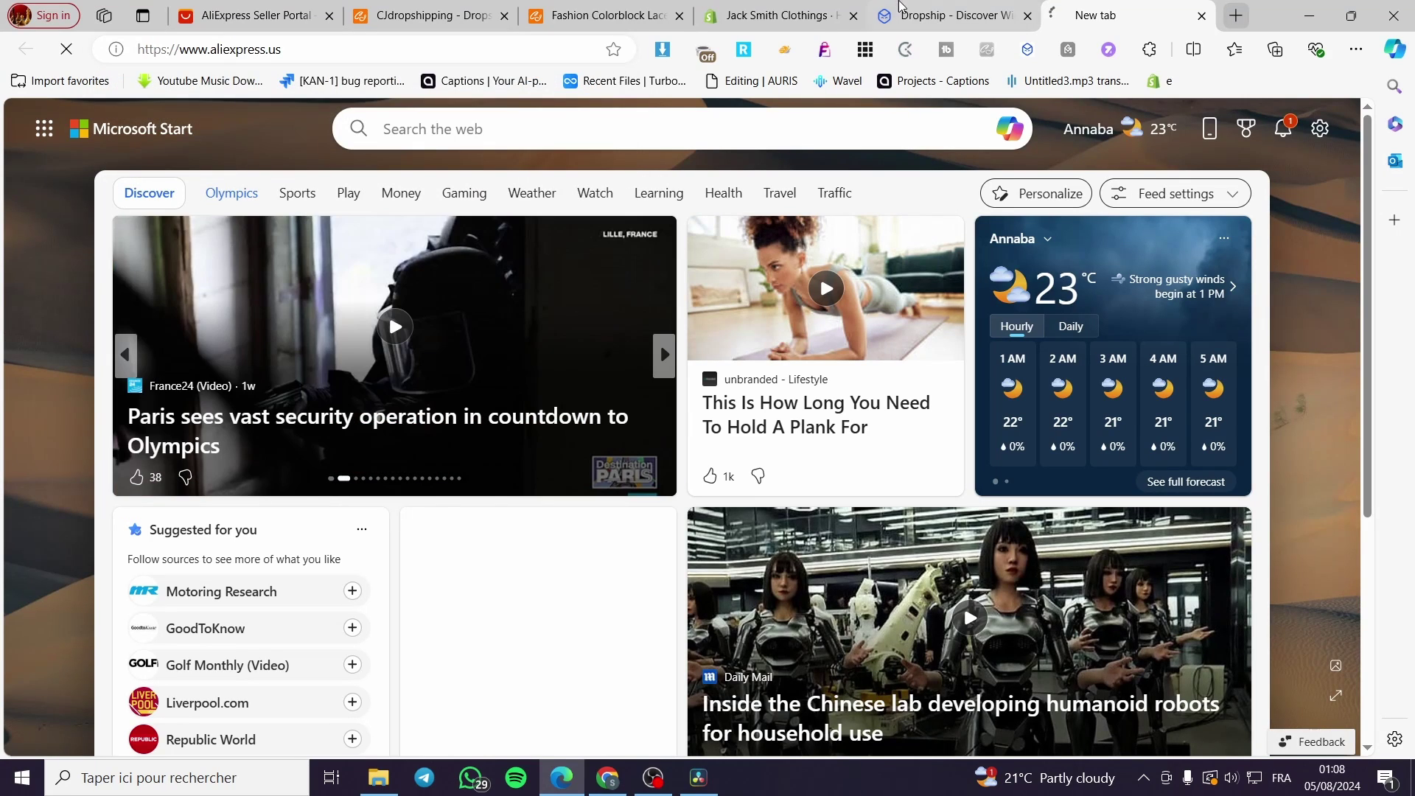
{"action": "left_click", "coordinate": [943, 15]}
{"action": "left_click", "coordinate": [1091, 16]}
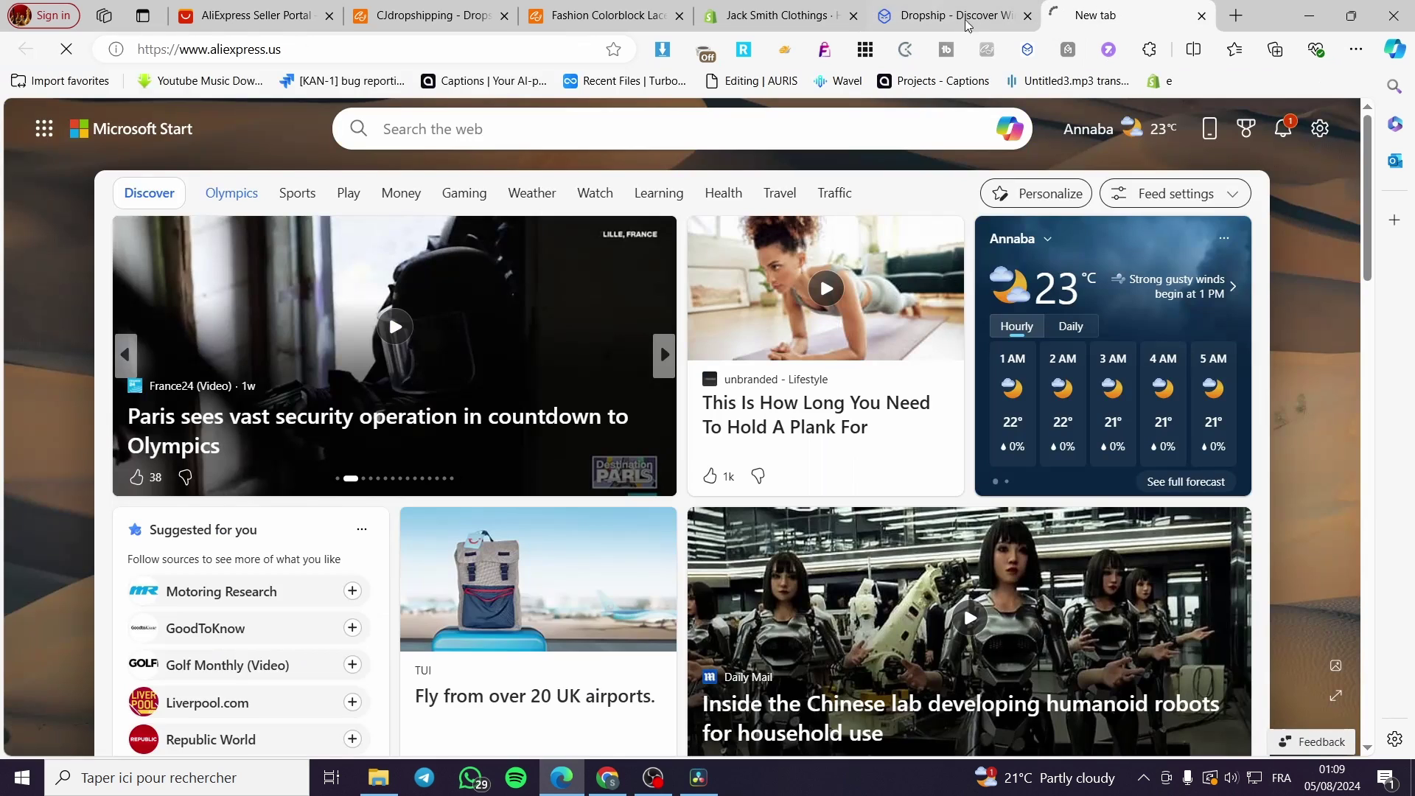
{"action": "left_click", "coordinate": [950, 7]}
{"action": "left_click", "coordinate": [610, 7]}
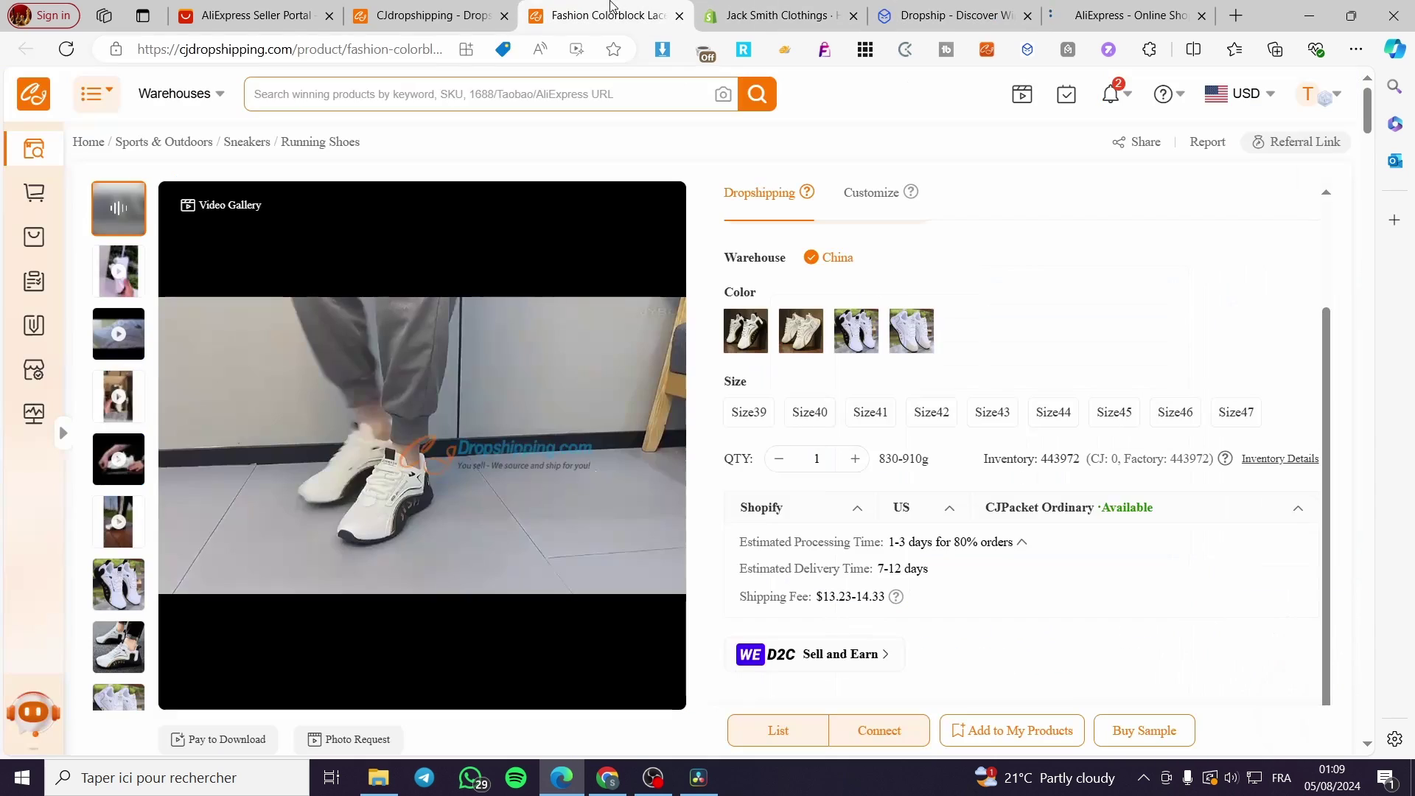
{"action": "left_click", "coordinate": [1051, 9]}
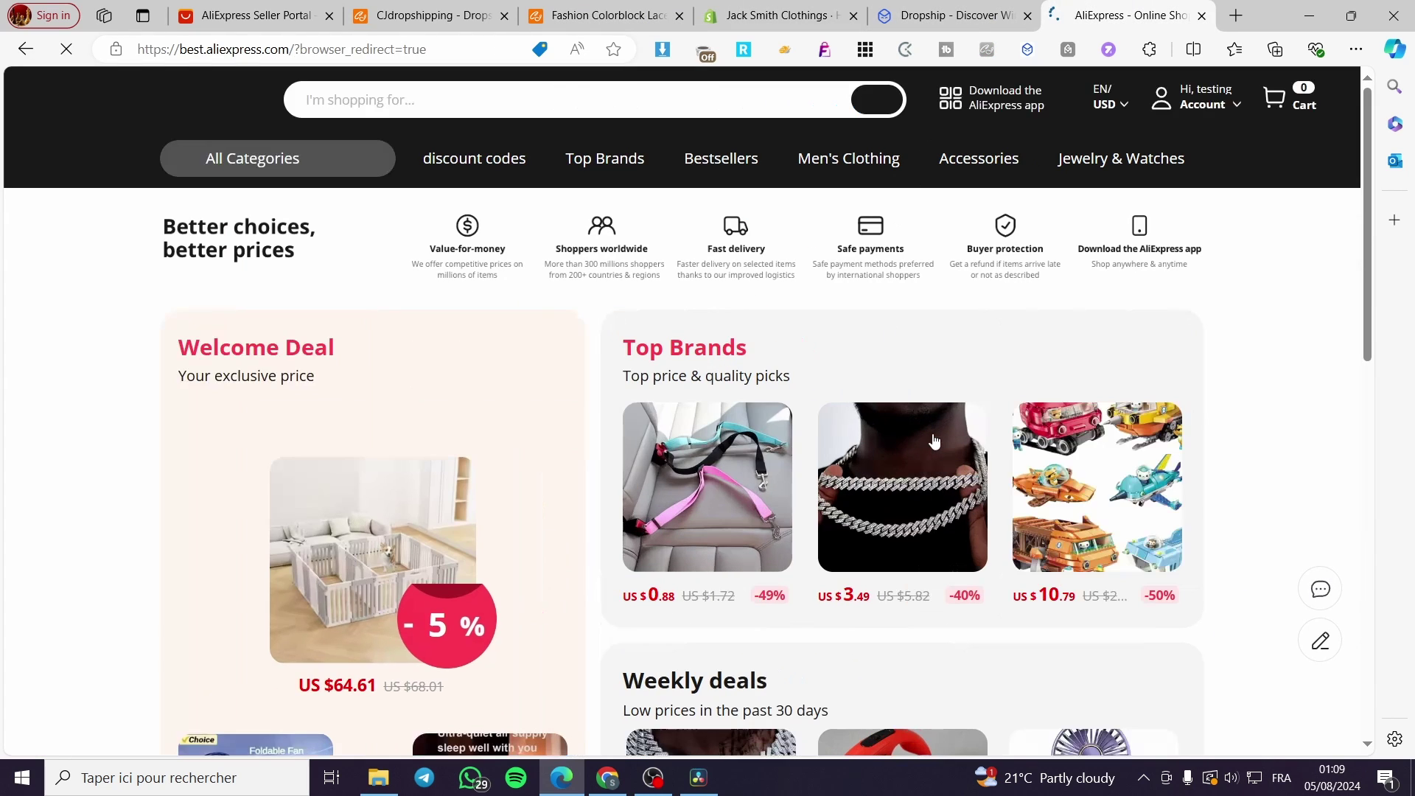
Browse the AliExpress home page deals and check the sold counts of the products under More to Love
{"action": "scroll", "coordinate": [1205, 457], "scroll_direction": "down", "scroll_amount": 2}
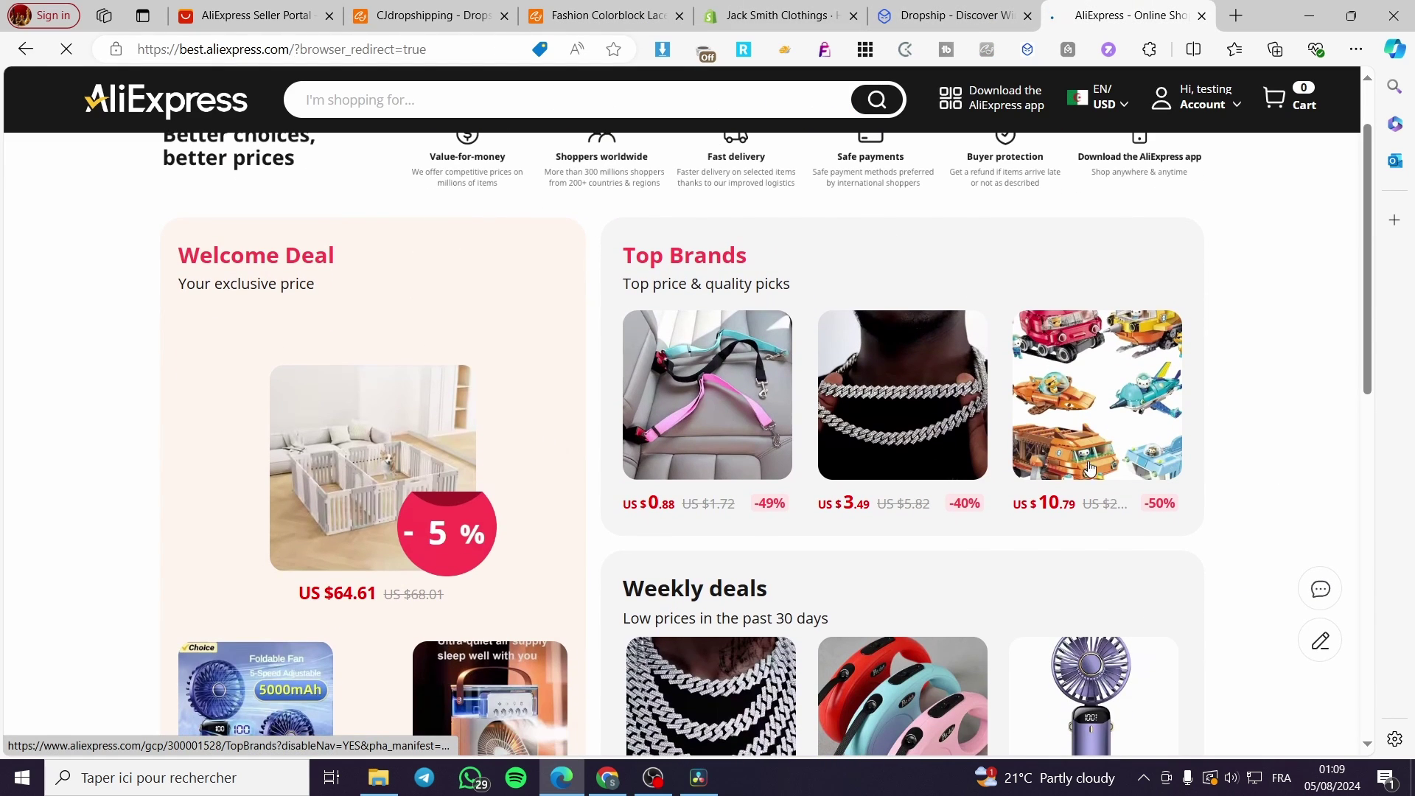
{"action": "scroll", "coordinate": [1089, 469], "scroll_direction": "up", "scroll_amount": 1}
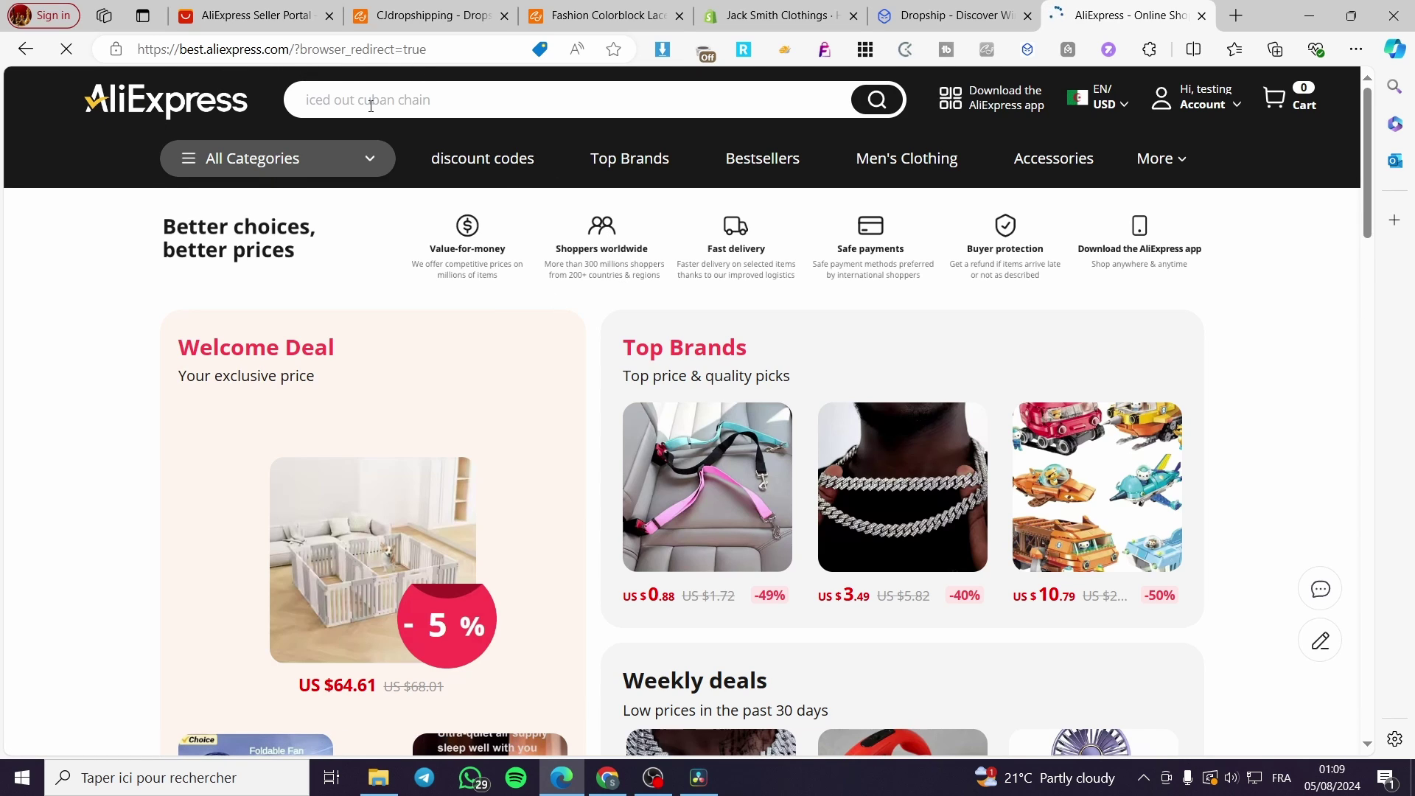
{"action": "scroll", "coordinate": [1138, 361], "scroll_direction": "down", "scroll_amount": 3}
{"action": "scroll", "coordinate": [814, 376], "scroll_direction": "up", "scroll_amount": 1}
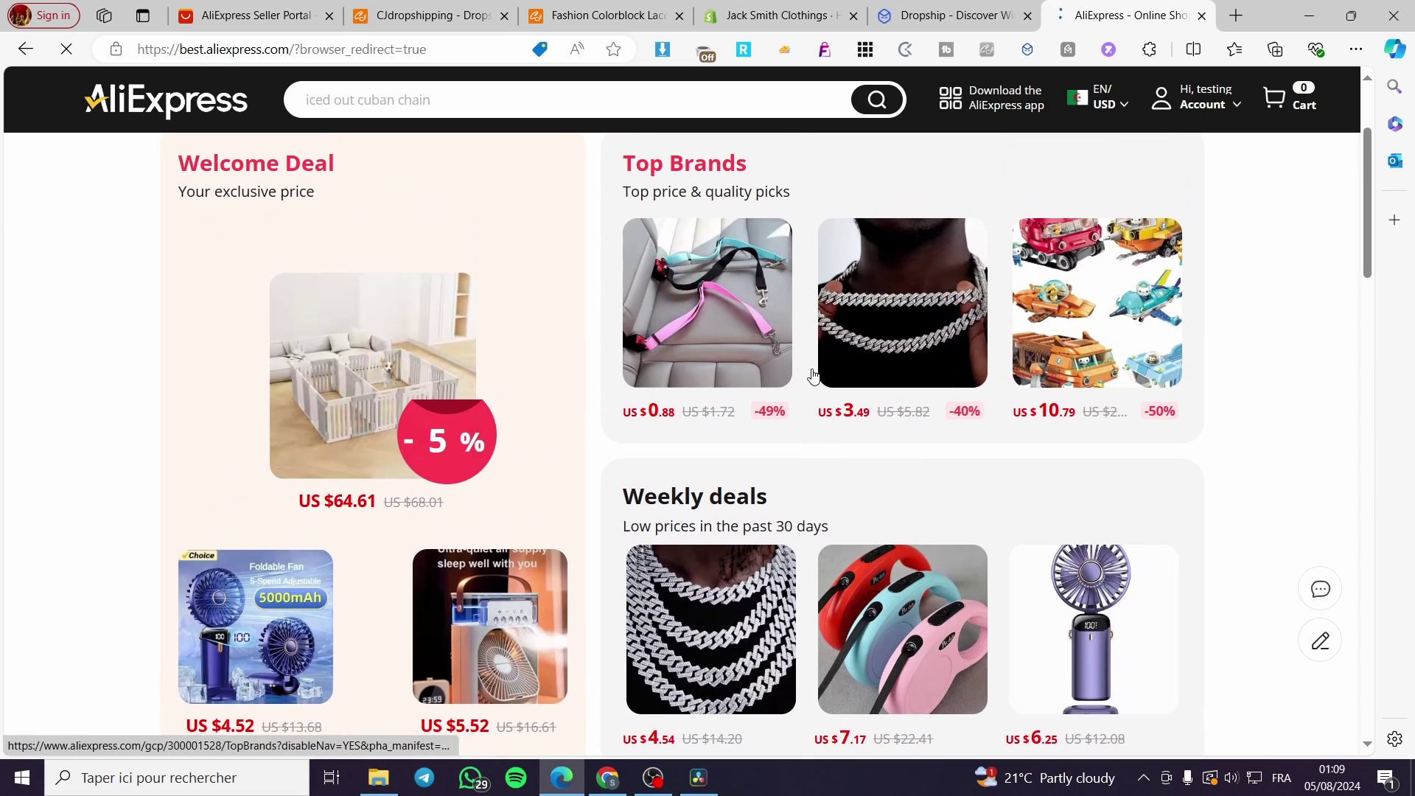
{"action": "scroll", "coordinate": [817, 431], "scroll_direction": "up", "scroll_amount": 2}
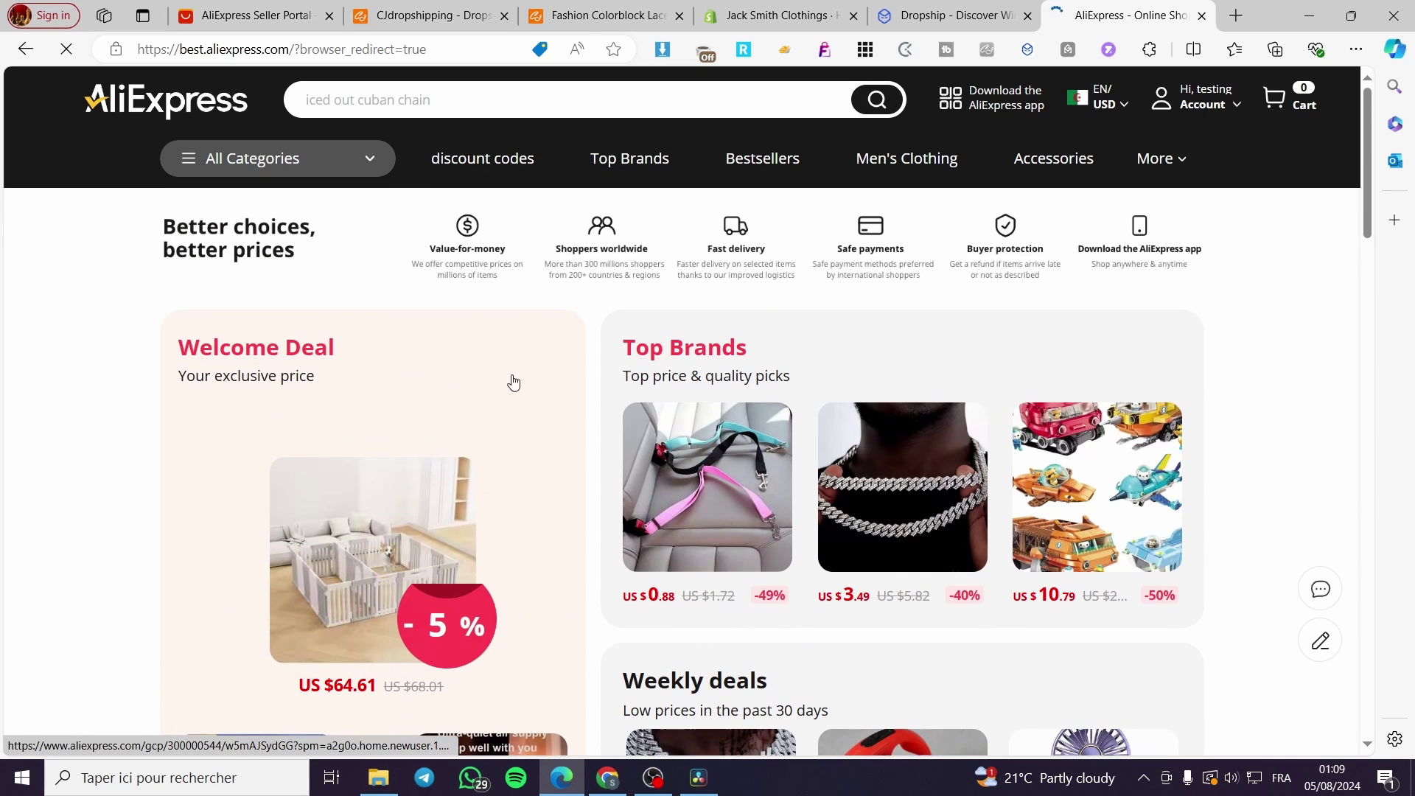
{"action": "scroll", "coordinate": [509, 390], "scroll_direction": "down", "scroll_amount": 3}
{"action": "scroll", "coordinate": [508, 389], "scroll_direction": "down", "scroll_amount": 6}
{"action": "scroll", "coordinate": [284, 271], "scroll_direction": "up", "scroll_amount": 1}
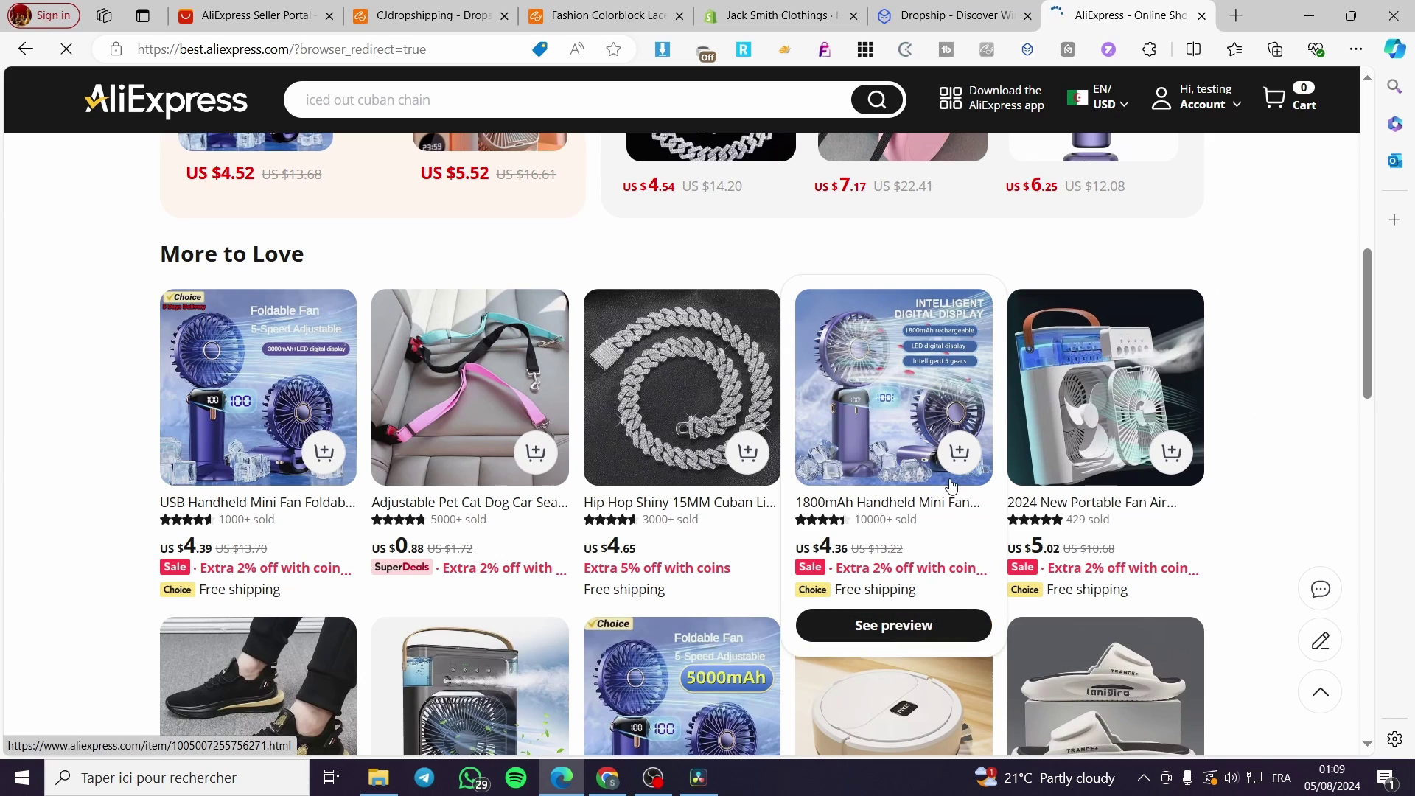
{"action": "mouse_move", "coordinate": [699, 501]}
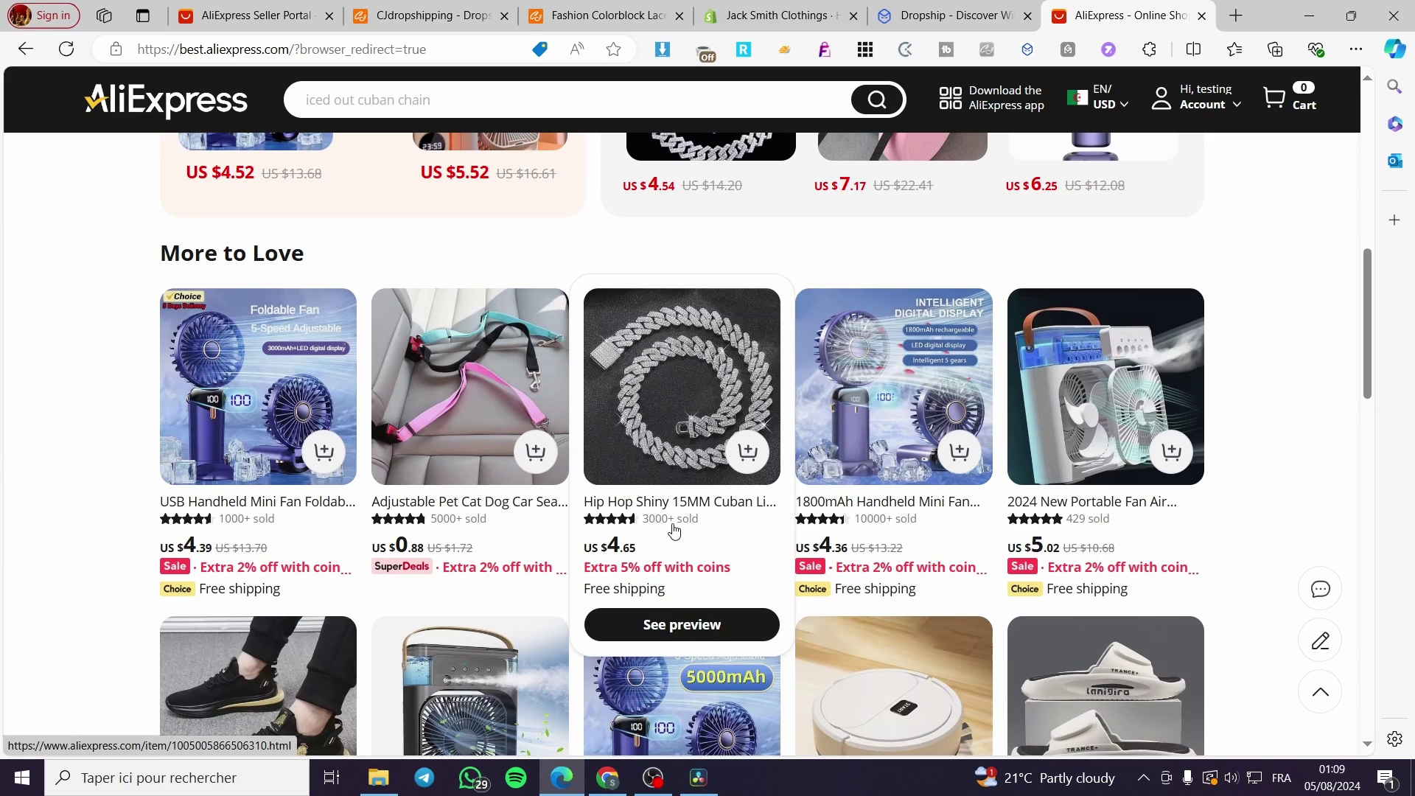
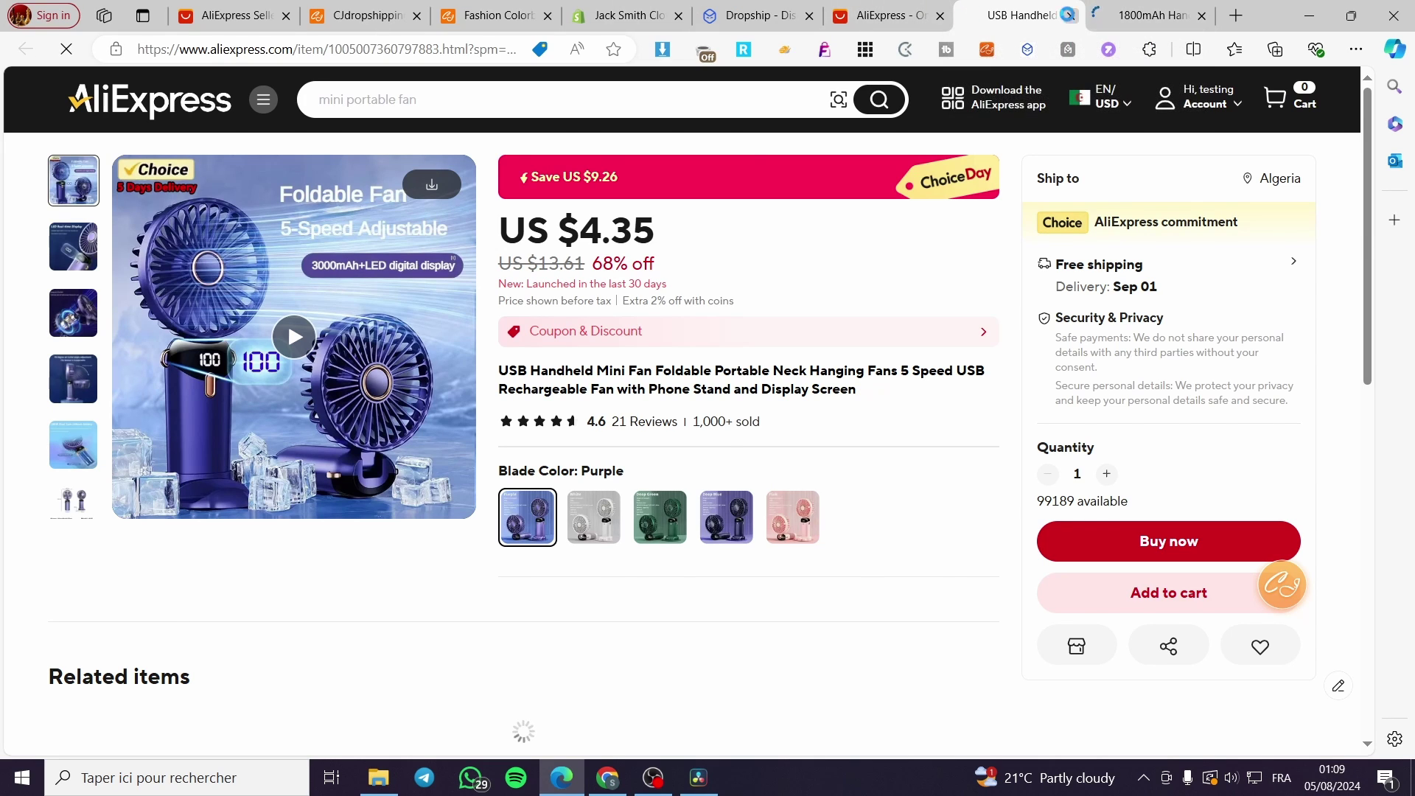
Close the USB Handheld Mini Fan page and look through the AliExpress home page deals again
{"action": "left_click", "coordinate": [1071, 16]}
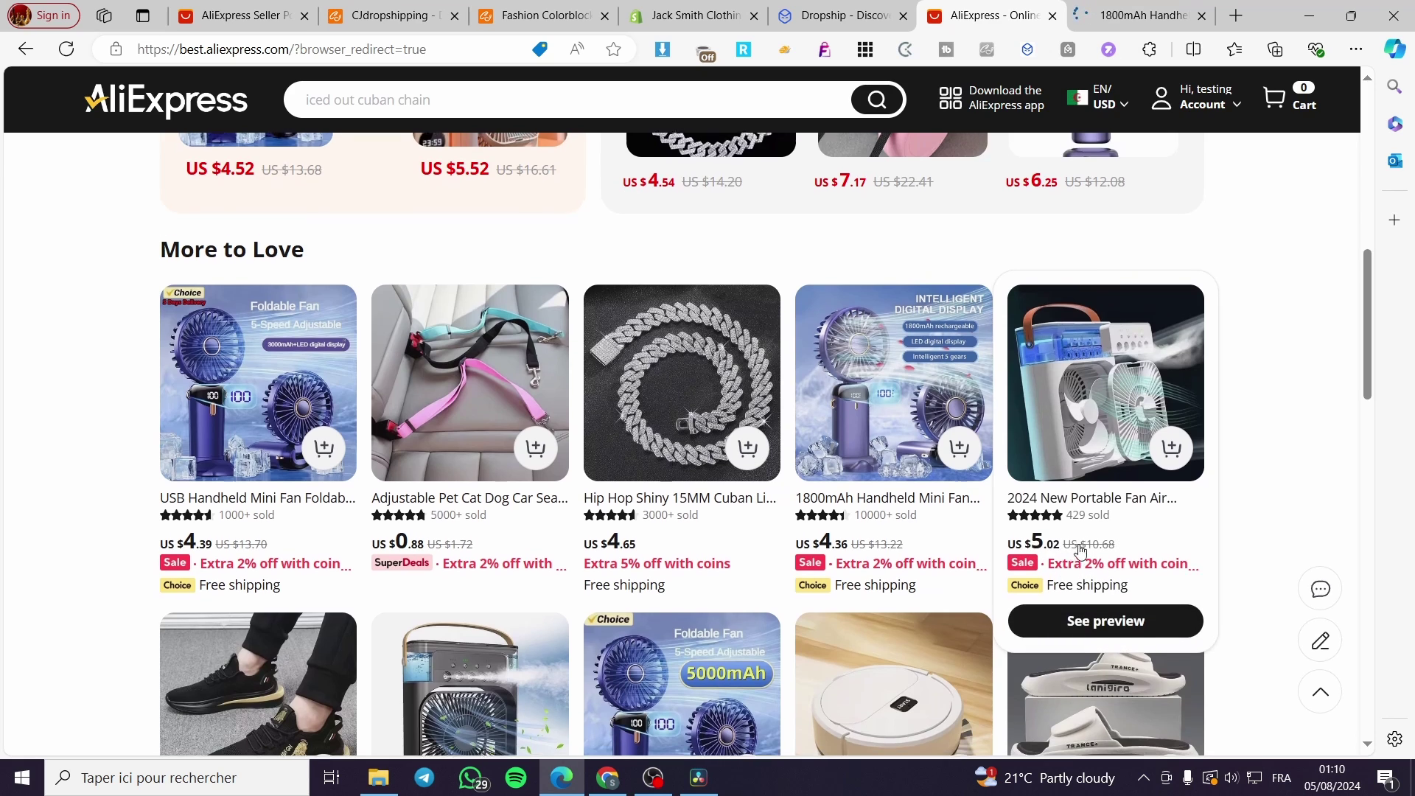
{"action": "scroll", "coordinate": [958, 516], "scroll_direction": "down", "scroll_amount": 4}
{"action": "scroll", "coordinate": [905, 455], "scroll_direction": "up", "scroll_amount": 9}
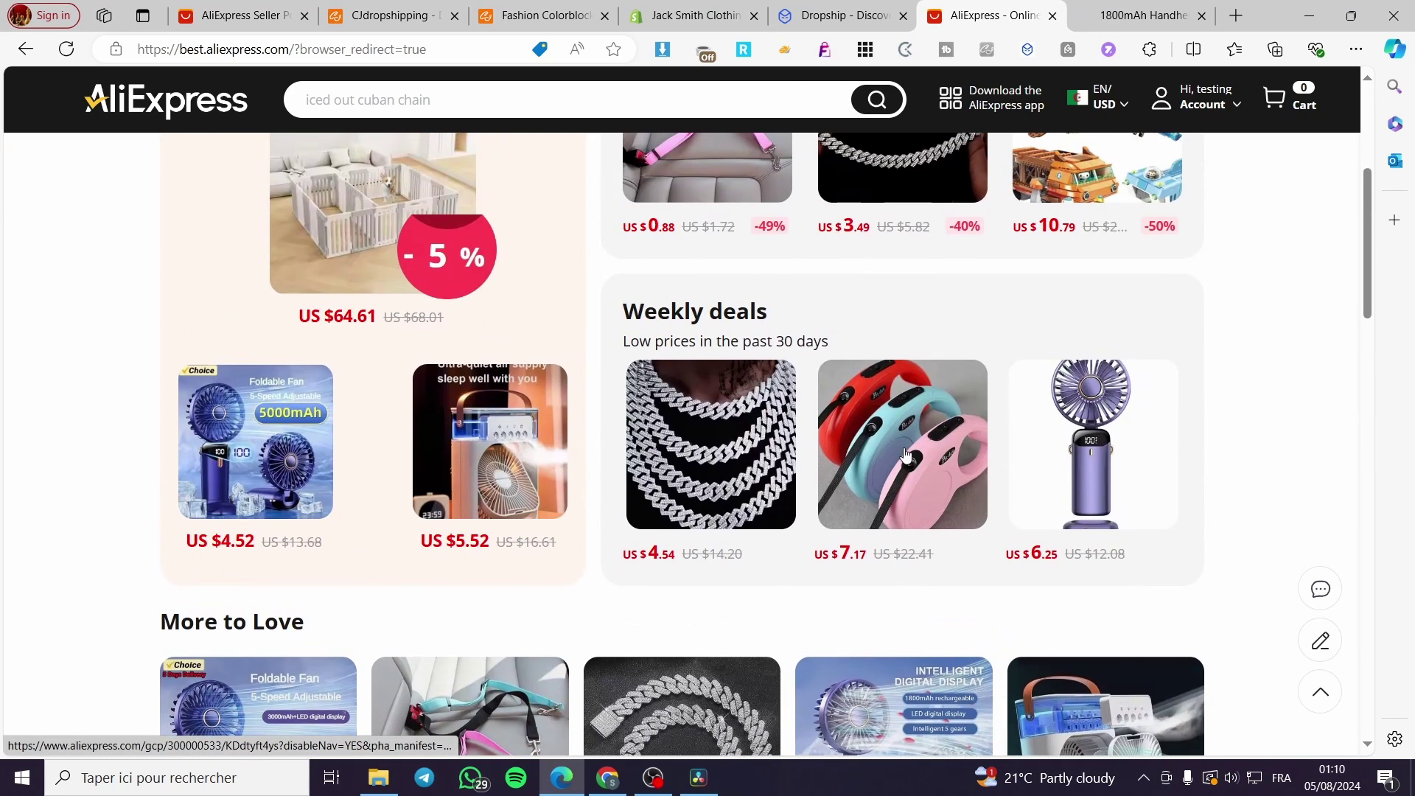
{"action": "scroll", "coordinate": [906, 454], "scroll_direction": "up", "scroll_amount": 5}
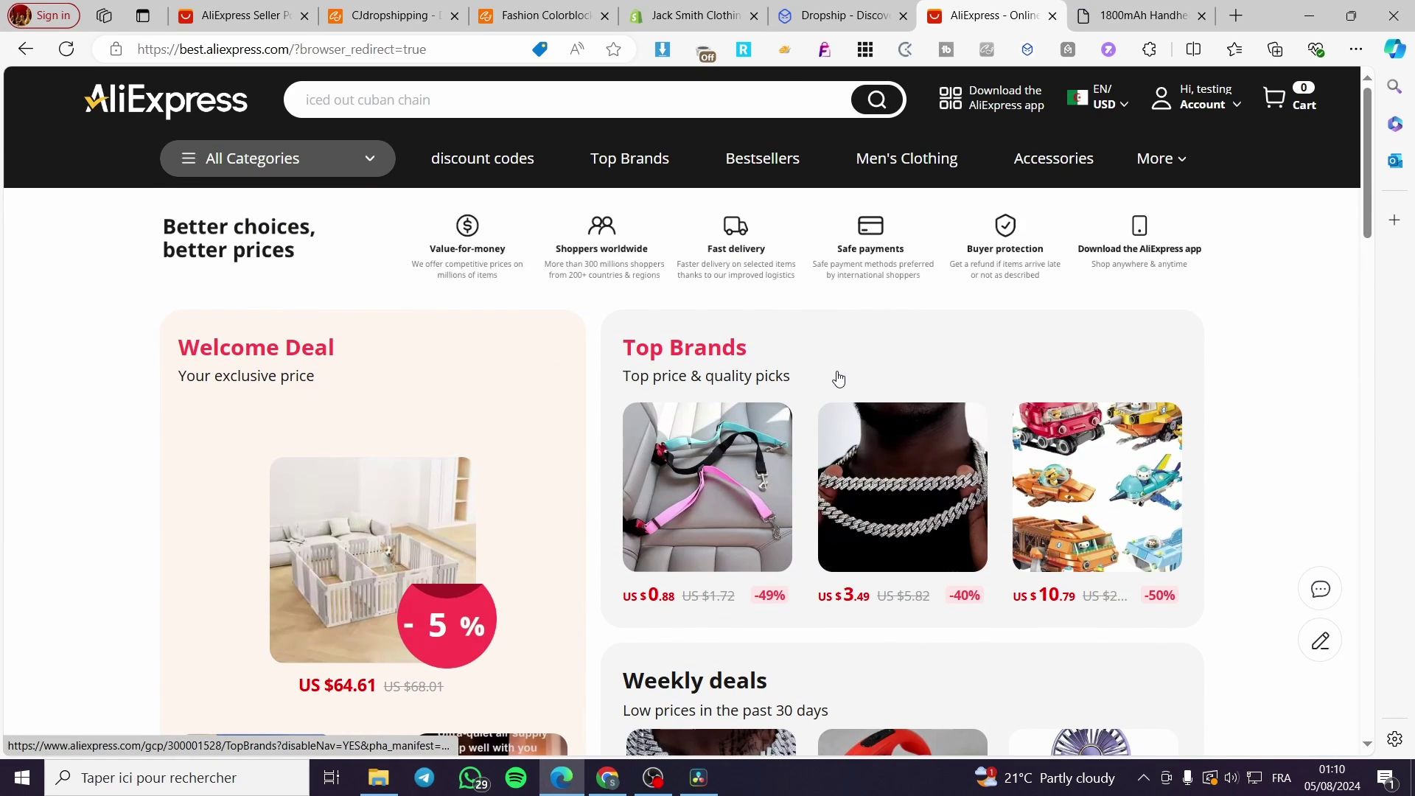
Return to the colorblock sneakers page on CJdropshipping and review the product's gallery videos and images
{"action": "left_click", "coordinate": [553, 13]}
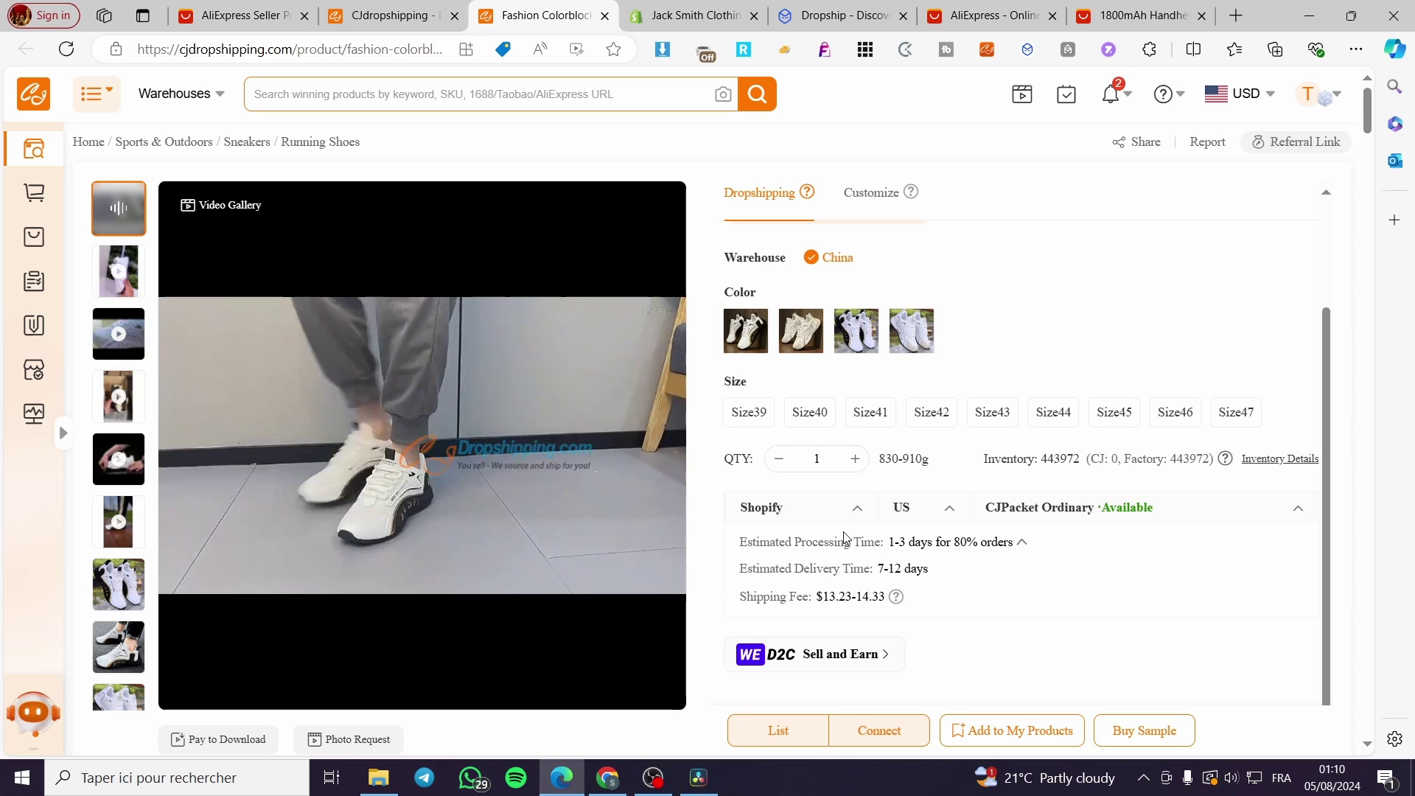
{"action": "left_click", "coordinate": [114, 273]}
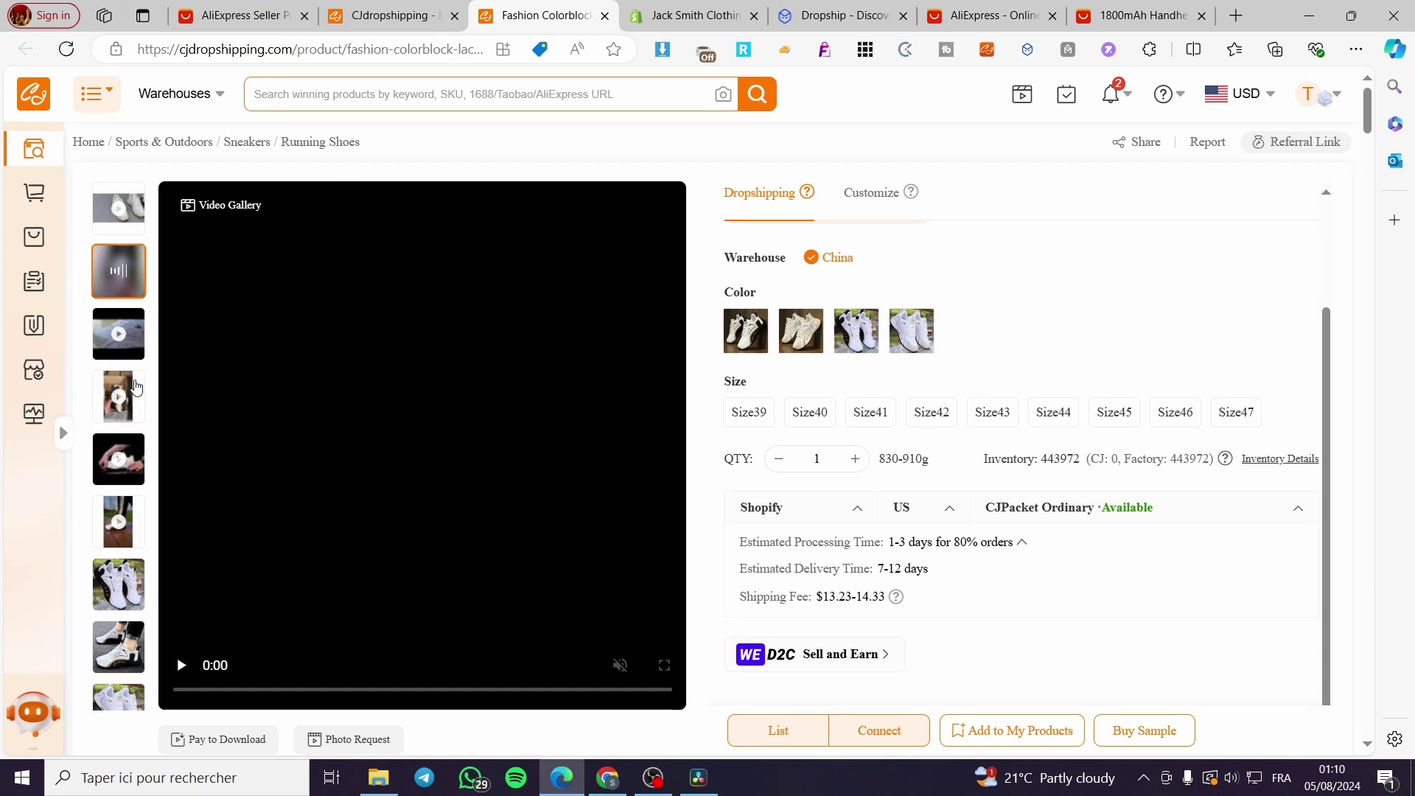
{"action": "left_click", "coordinate": [135, 387]}
{"action": "left_click", "coordinate": [118, 335]}
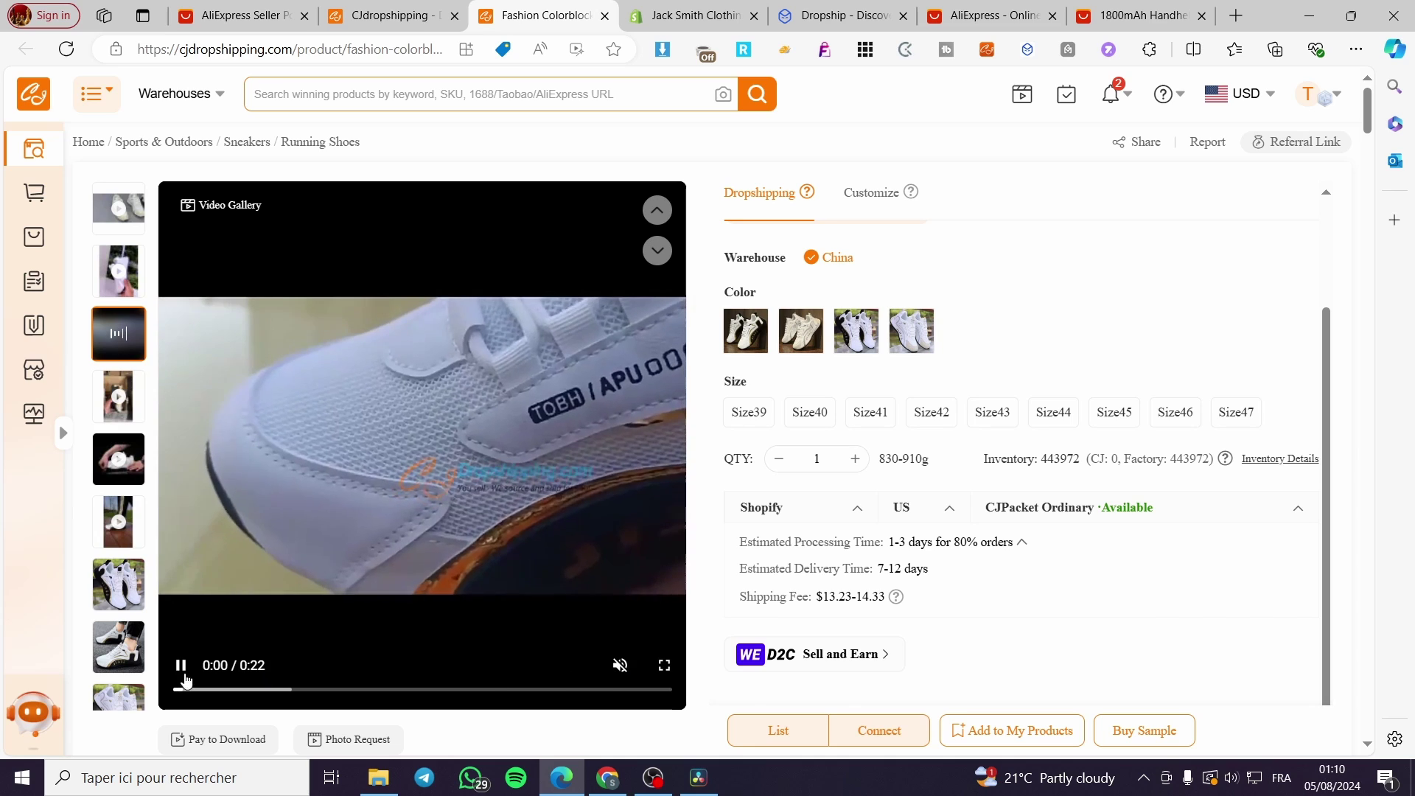
{"action": "left_click", "coordinate": [181, 667]}
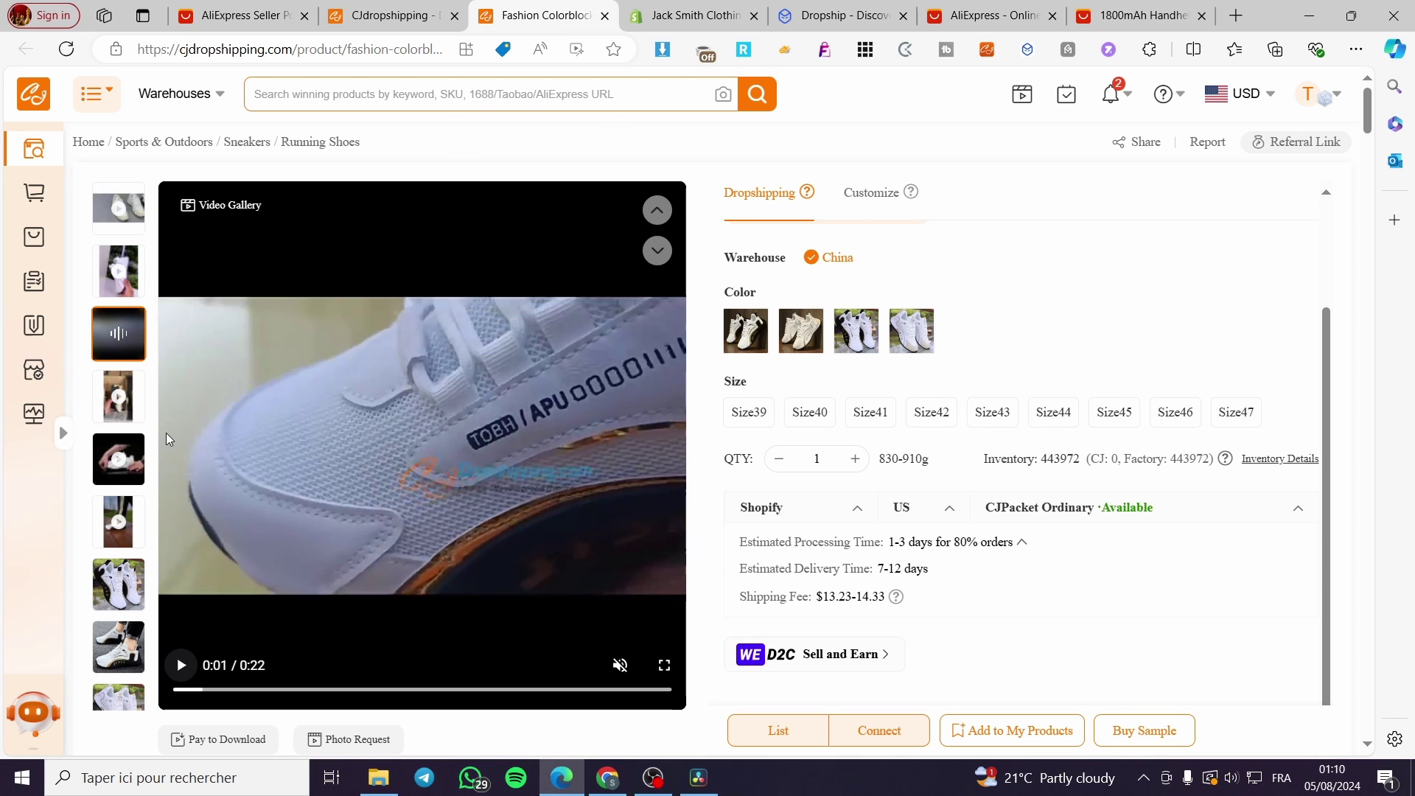
{"action": "left_click", "coordinate": [106, 586]}
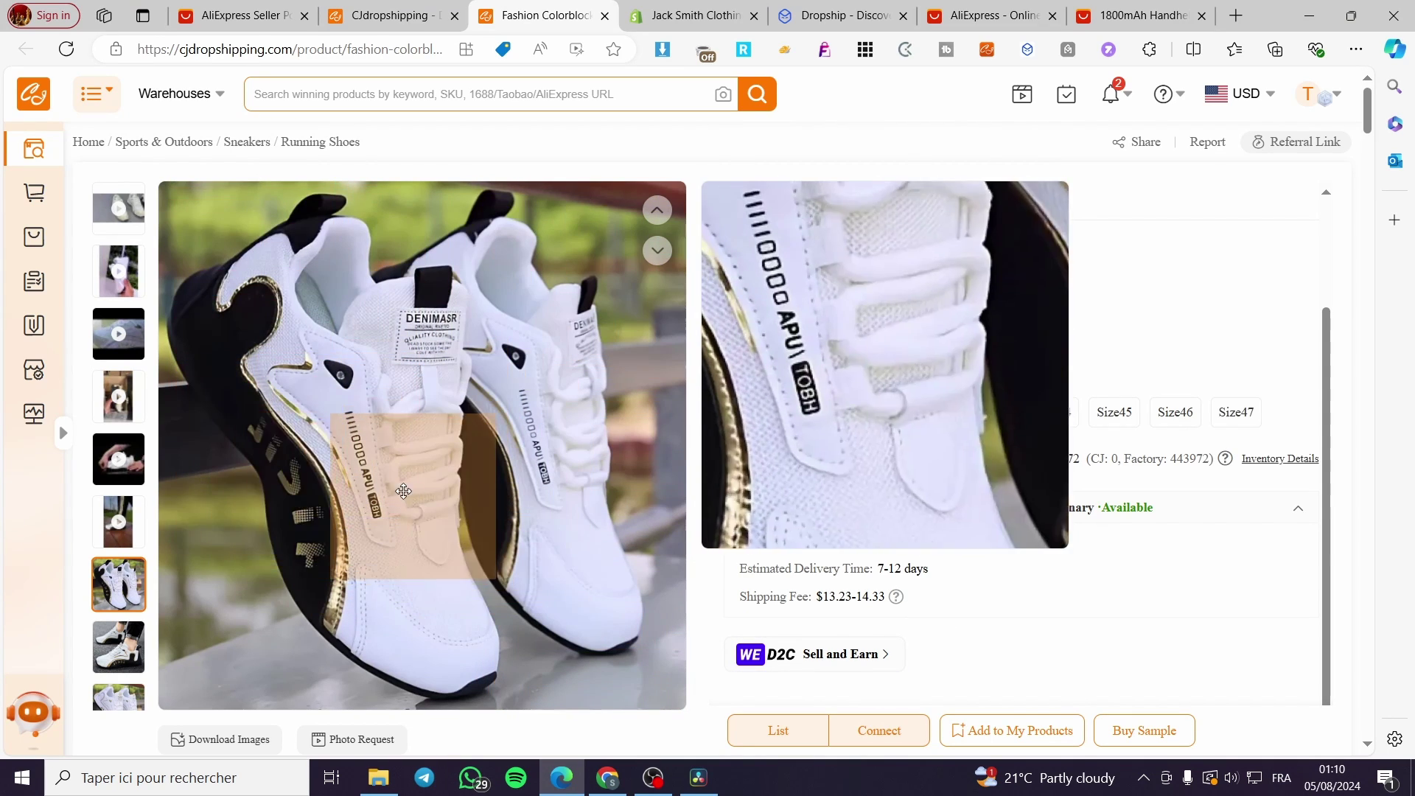
{"action": "left_click", "coordinate": [136, 665]}
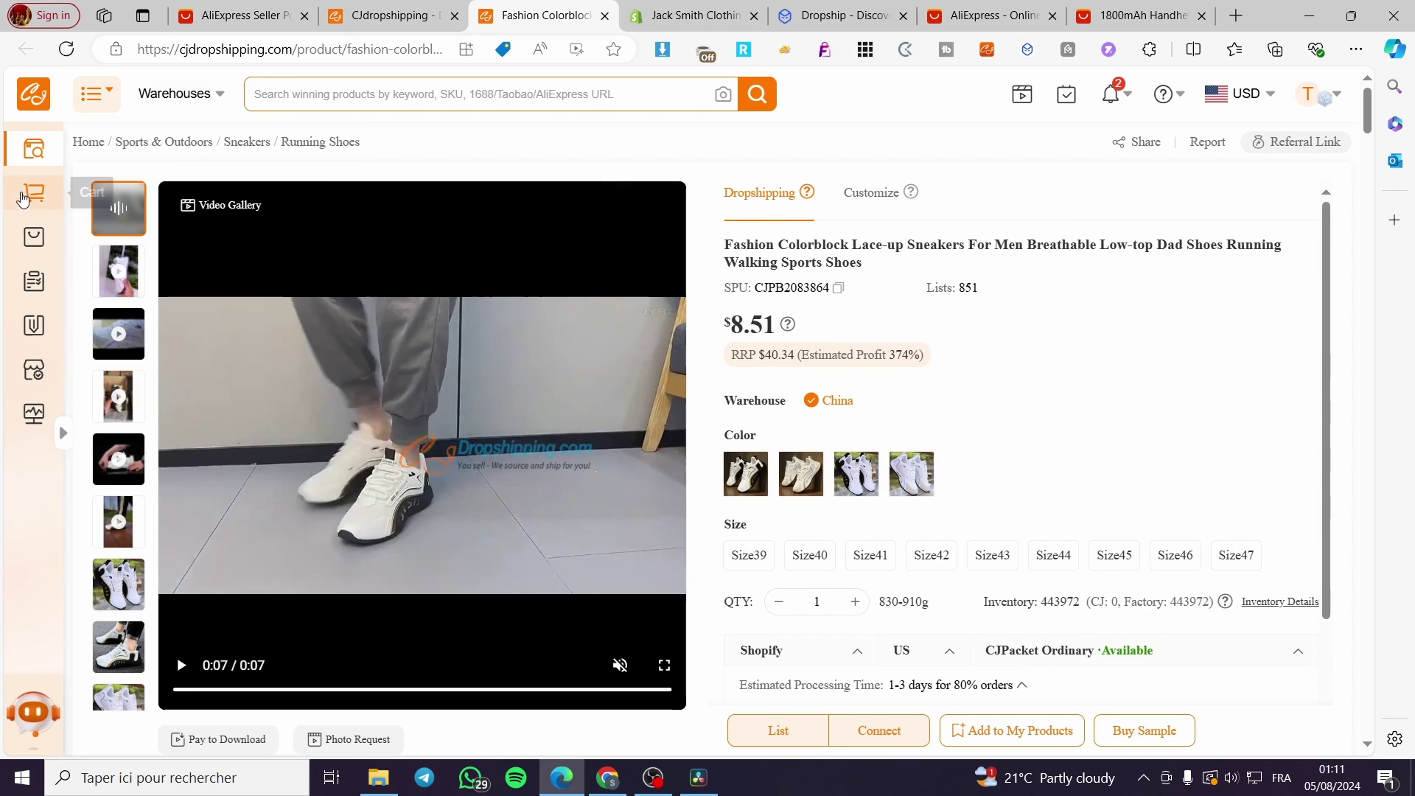
Close the sneakers page and browse the CJdropshipping home page down to the New Products section
{"action": "left_click", "coordinate": [604, 15]}
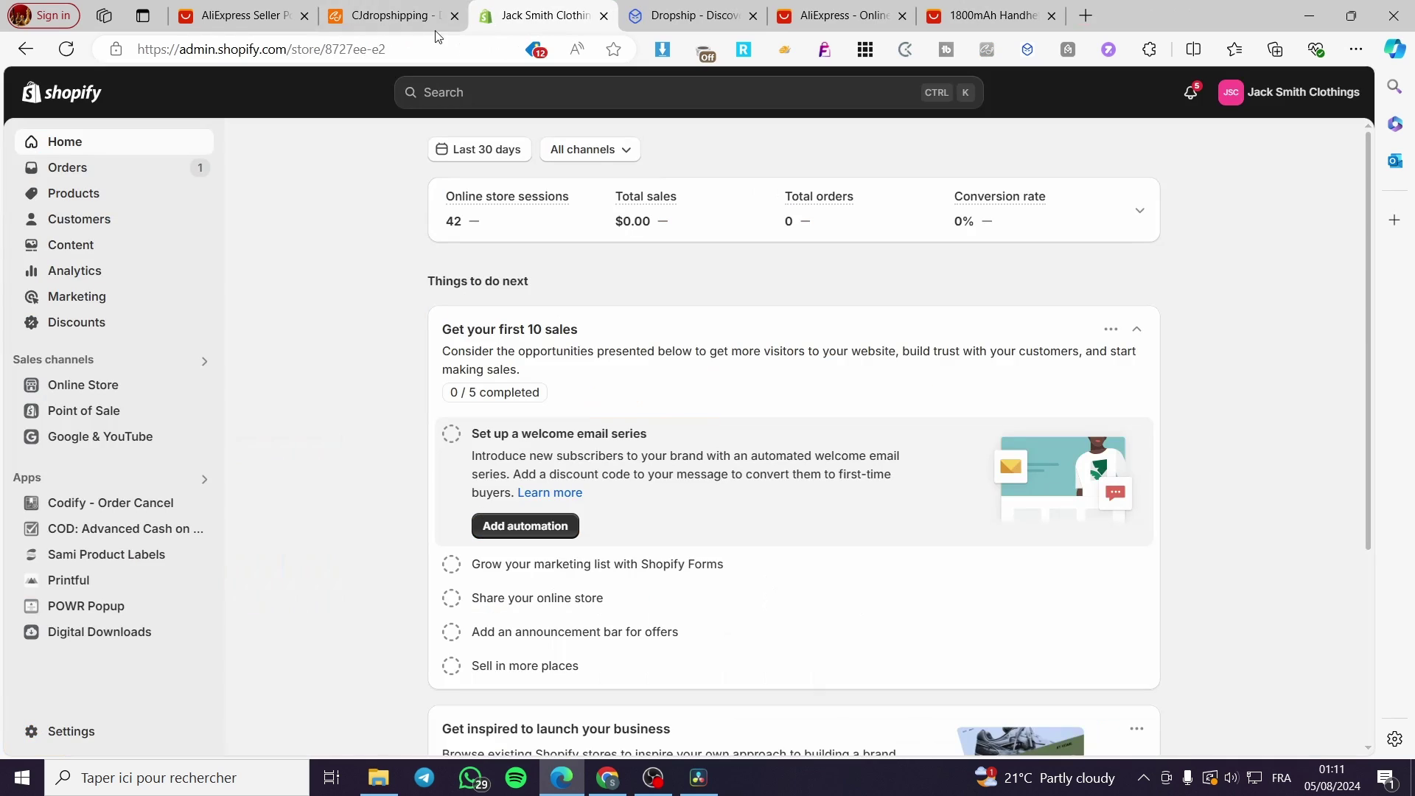
{"action": "left_click", "coordinate": [398, 16]}
{"action": "scroll", "coordinate": [810, 365], "scroll_direction": "up", "scroll_amount": 7}
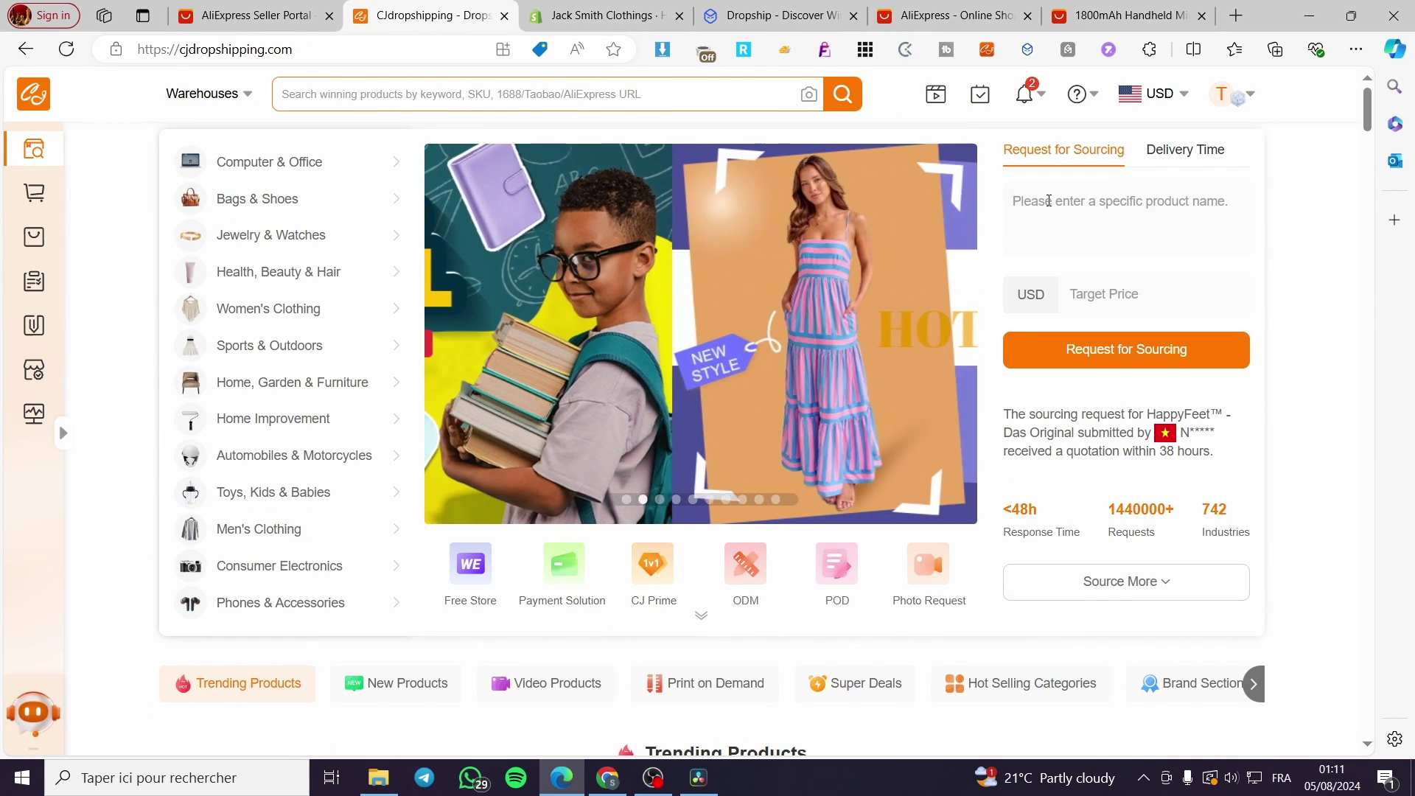
{"action": "mouse_move", "coordinate": [378, 277]}
{"action": "scroll", "coordinate": [413, 391], "scroll_direction": "down", "scroll_amount": 12}
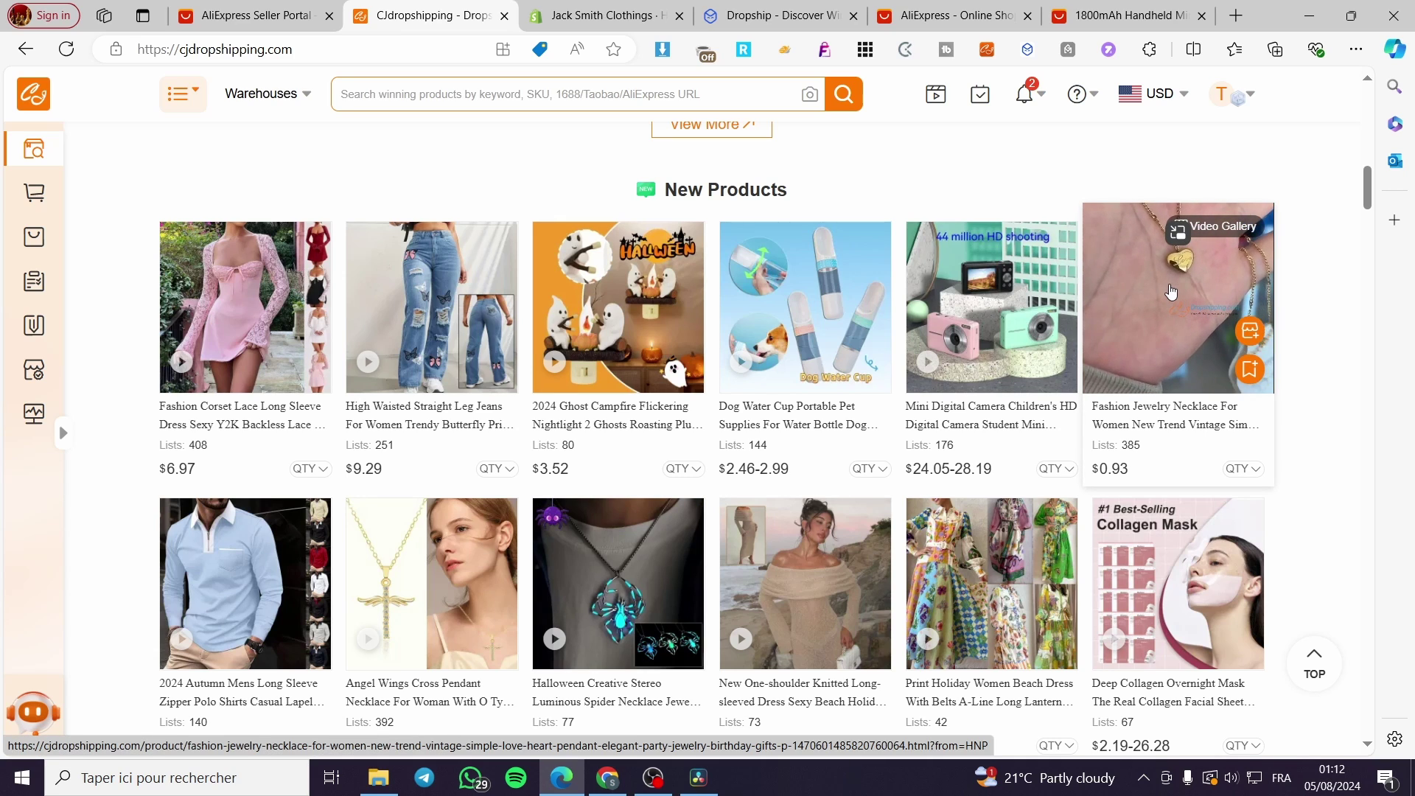
Open the Fashion Jewelry Necklace For Women product, view its second gallery video, and close the page
{"action": "left_click", "coordinate": [1200, 307]}
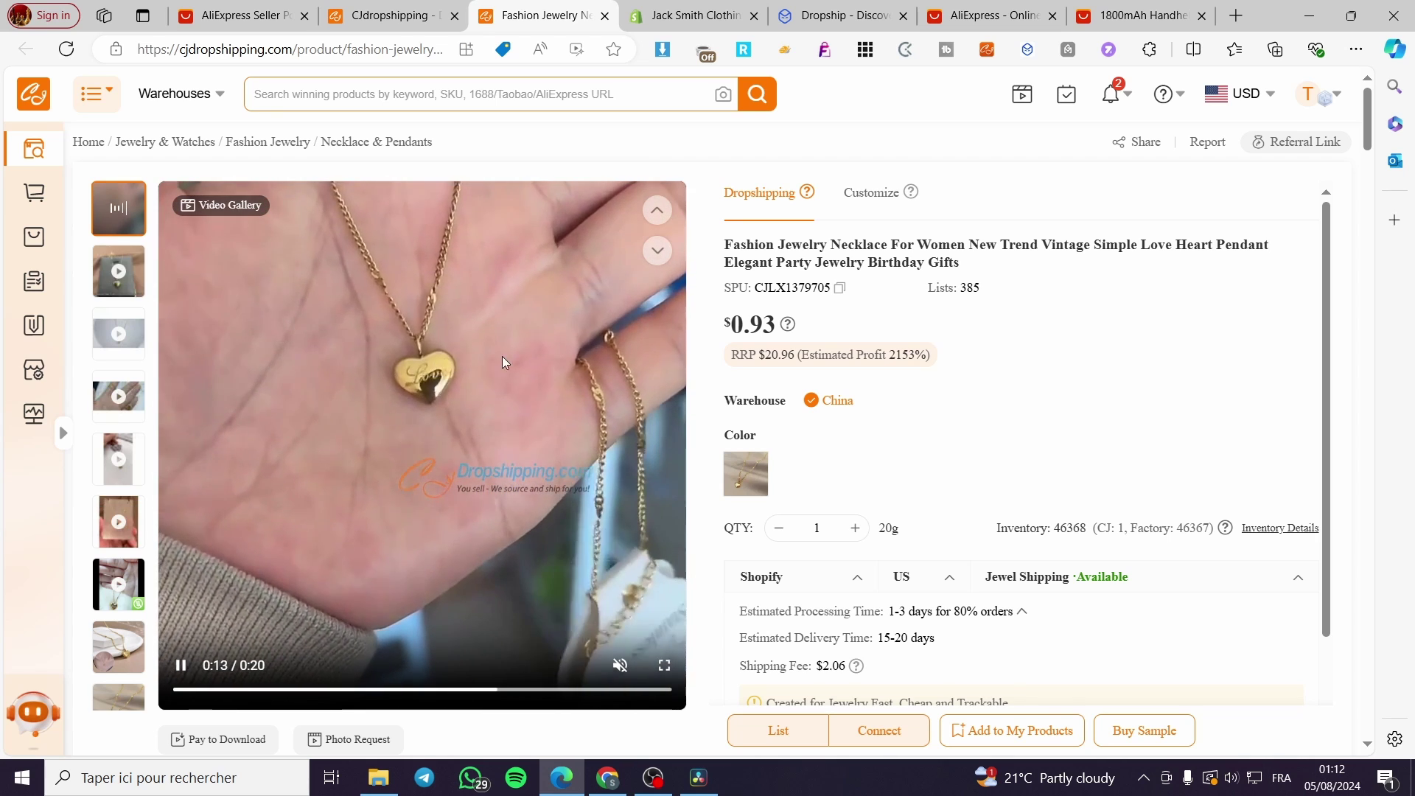
{"action": "left_click", "coordinate": [657, 251]}
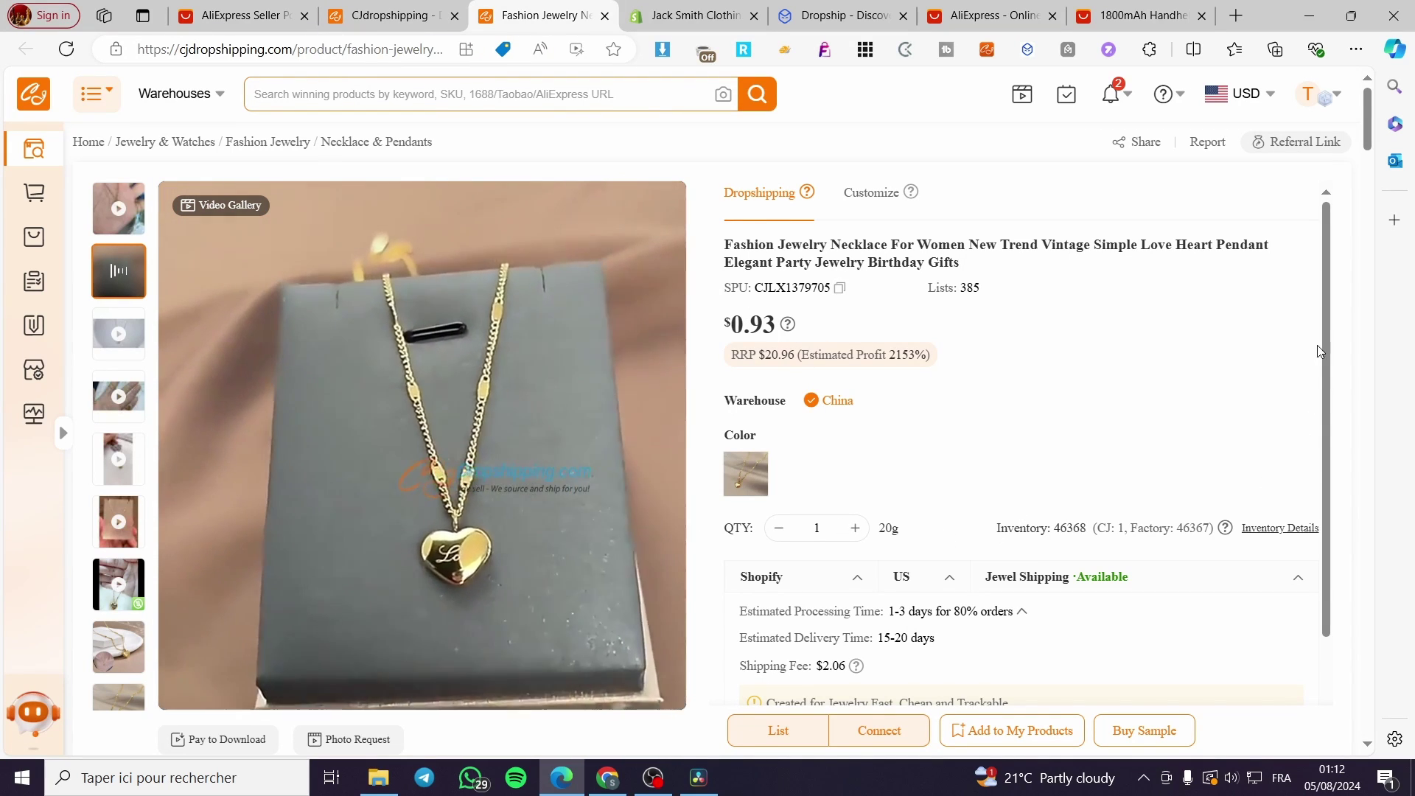
{"action": "left_click", "coordinate": [605, 15]}
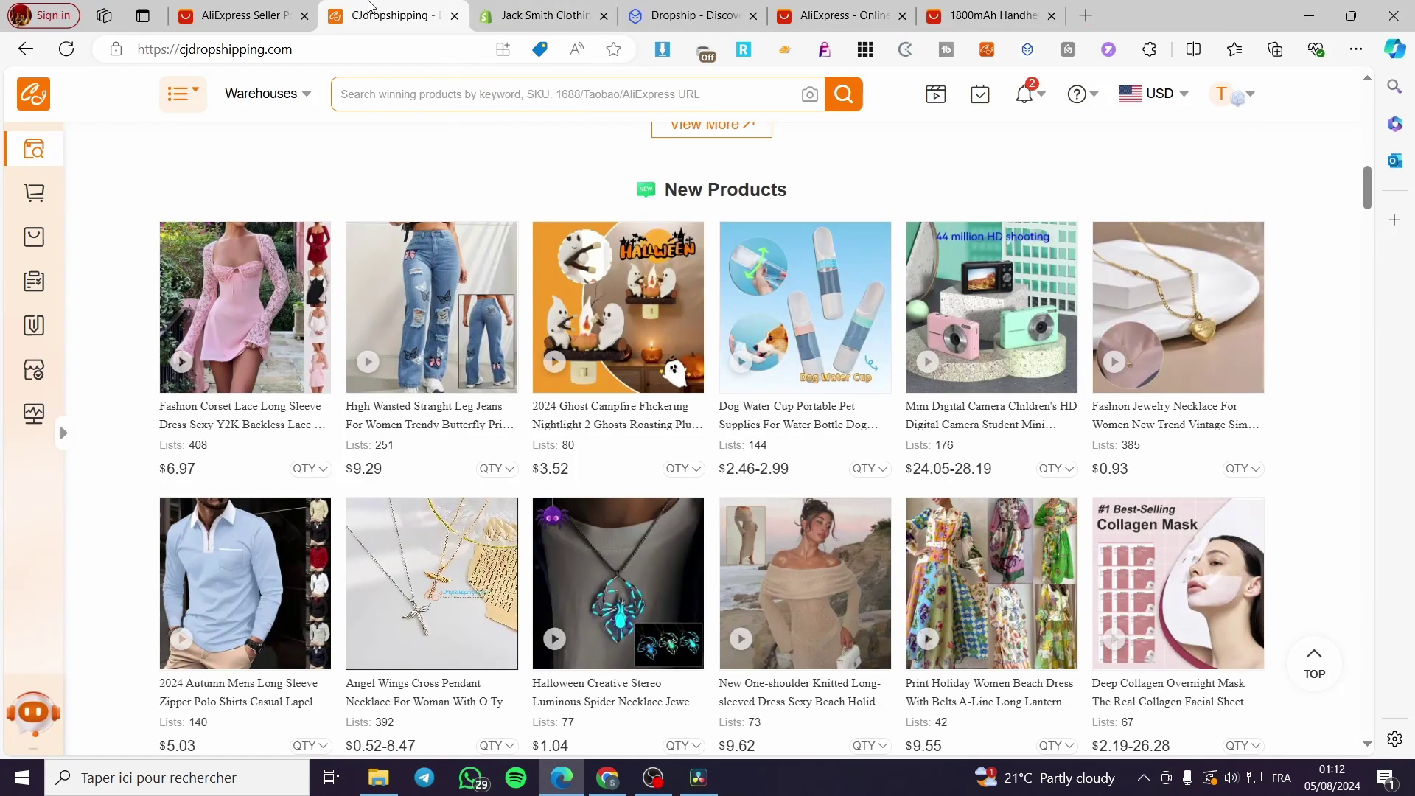
Open the 2024 Ghost Campfire Flickering Nightlight product from the New Products section
{"action": "left_click", "coordinate": [656, 336]}
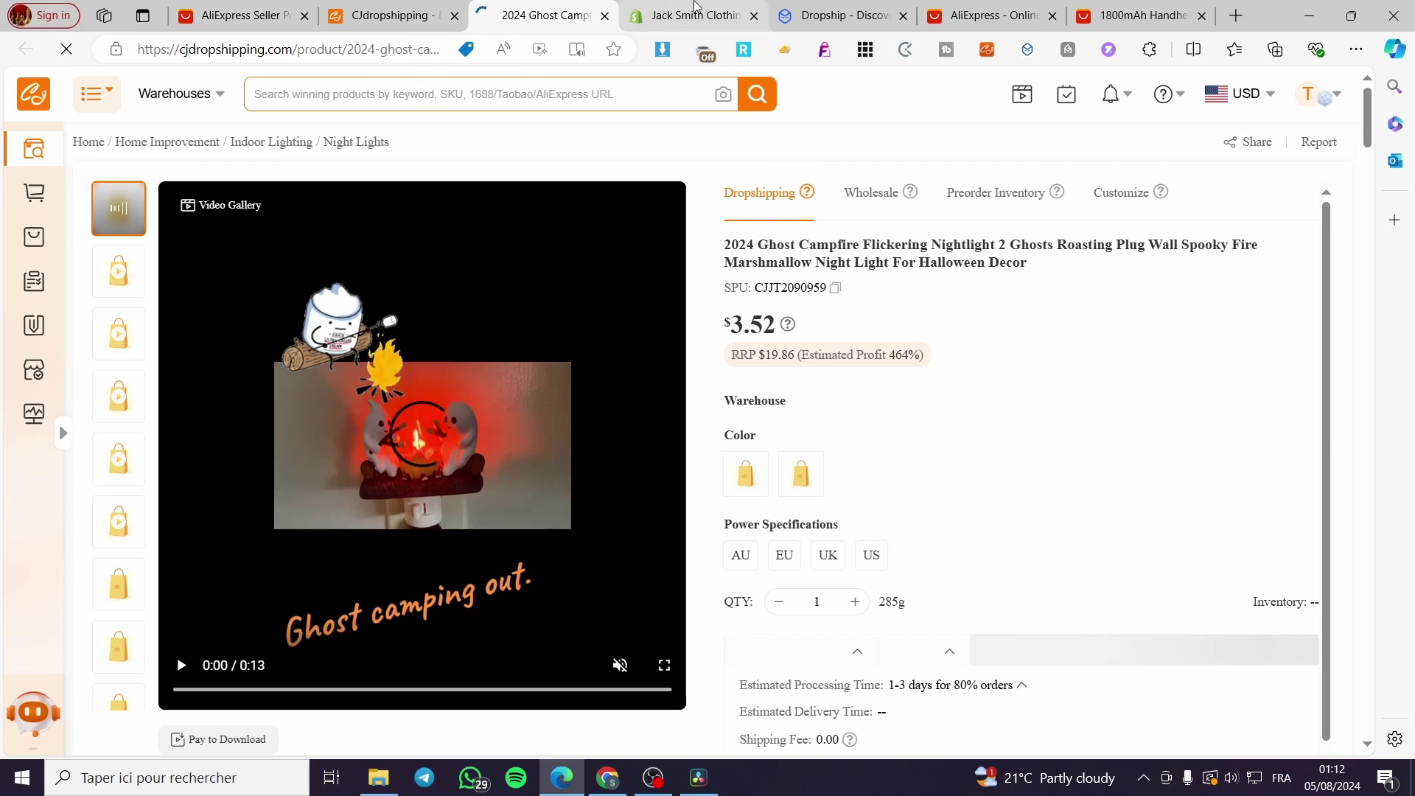
{"action": "left_click", "coordinate": [688, 6]}
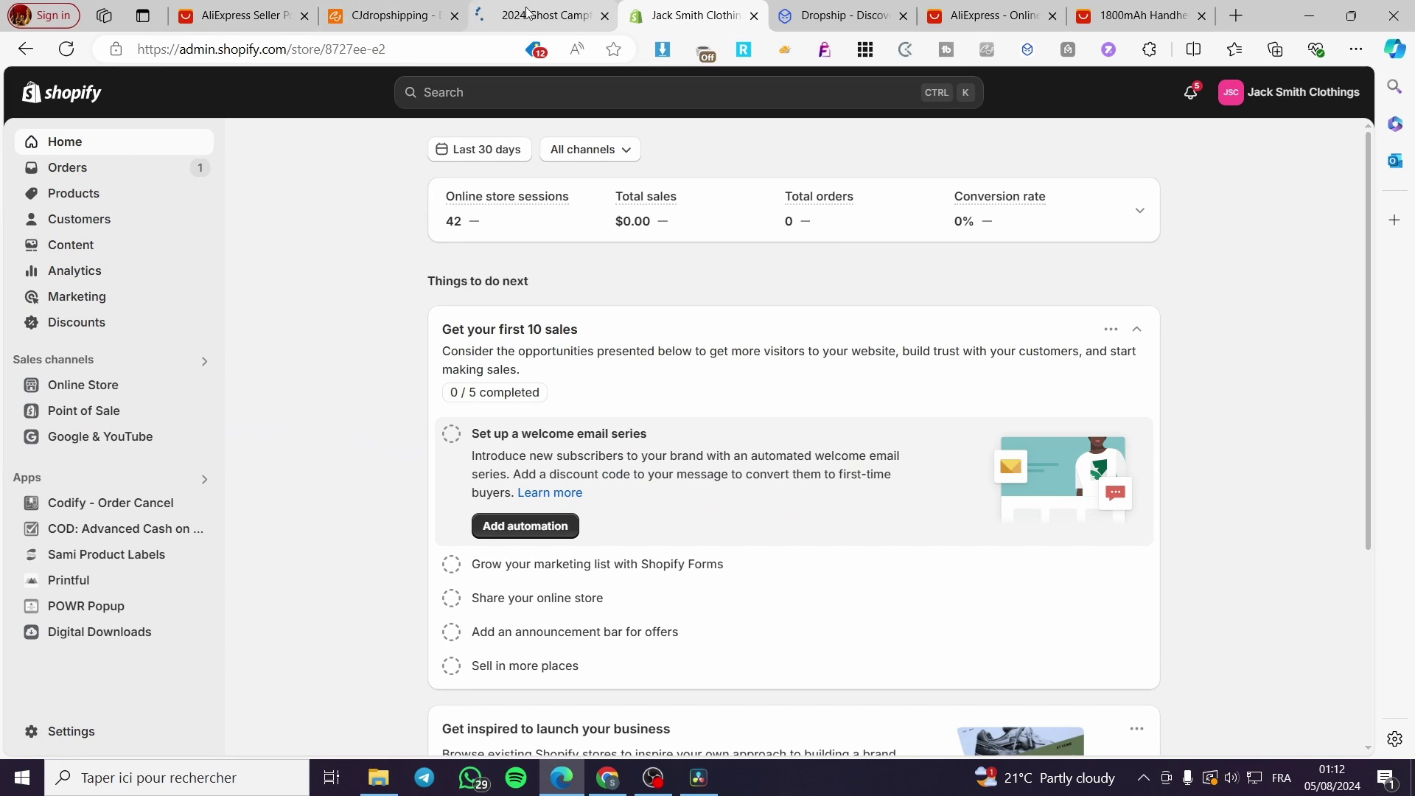
{"action": "left_click", "coordinate": [492, 19]}
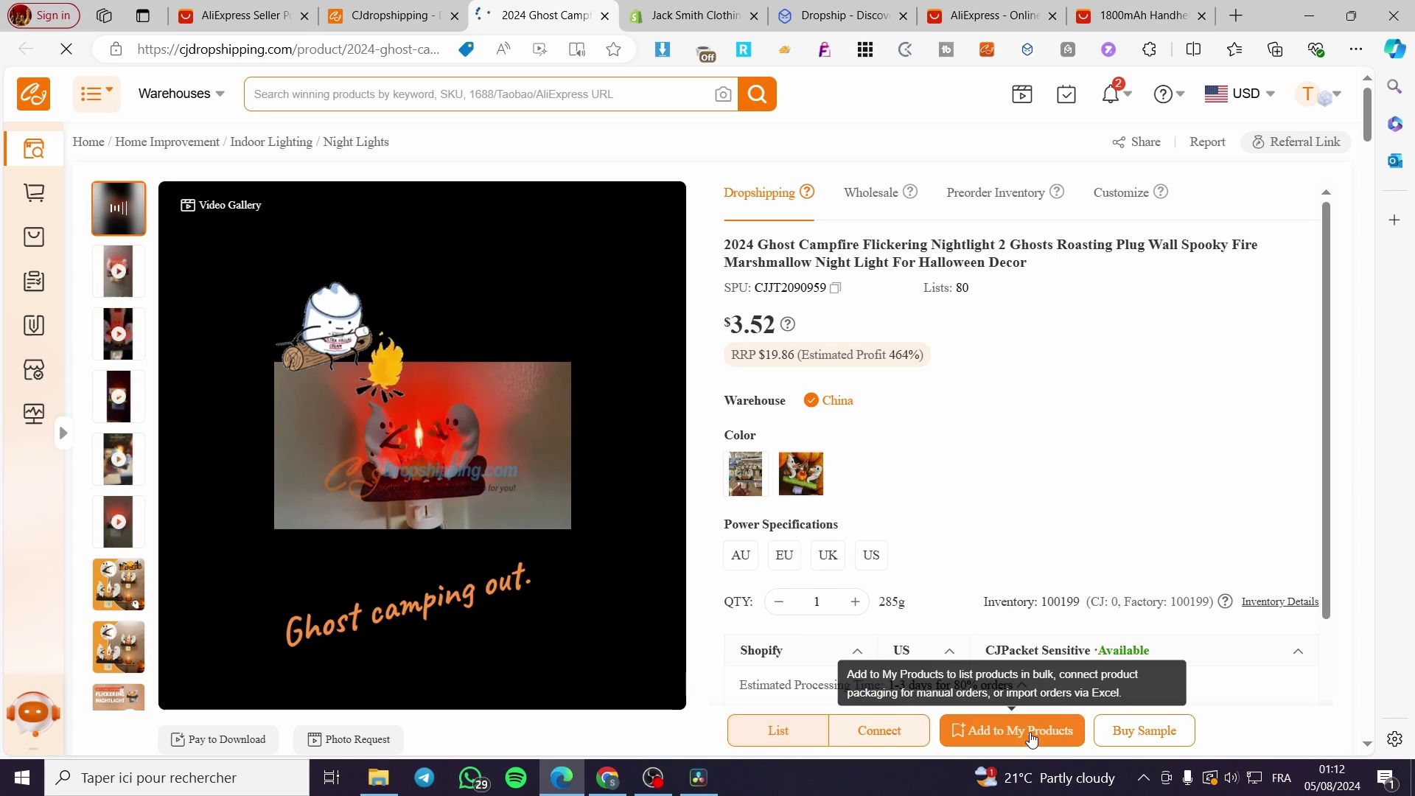
Add the ghost campfire nightlight to My Products and open its store listing form
{"action": "left_click", "coordinate": [976, 737]}
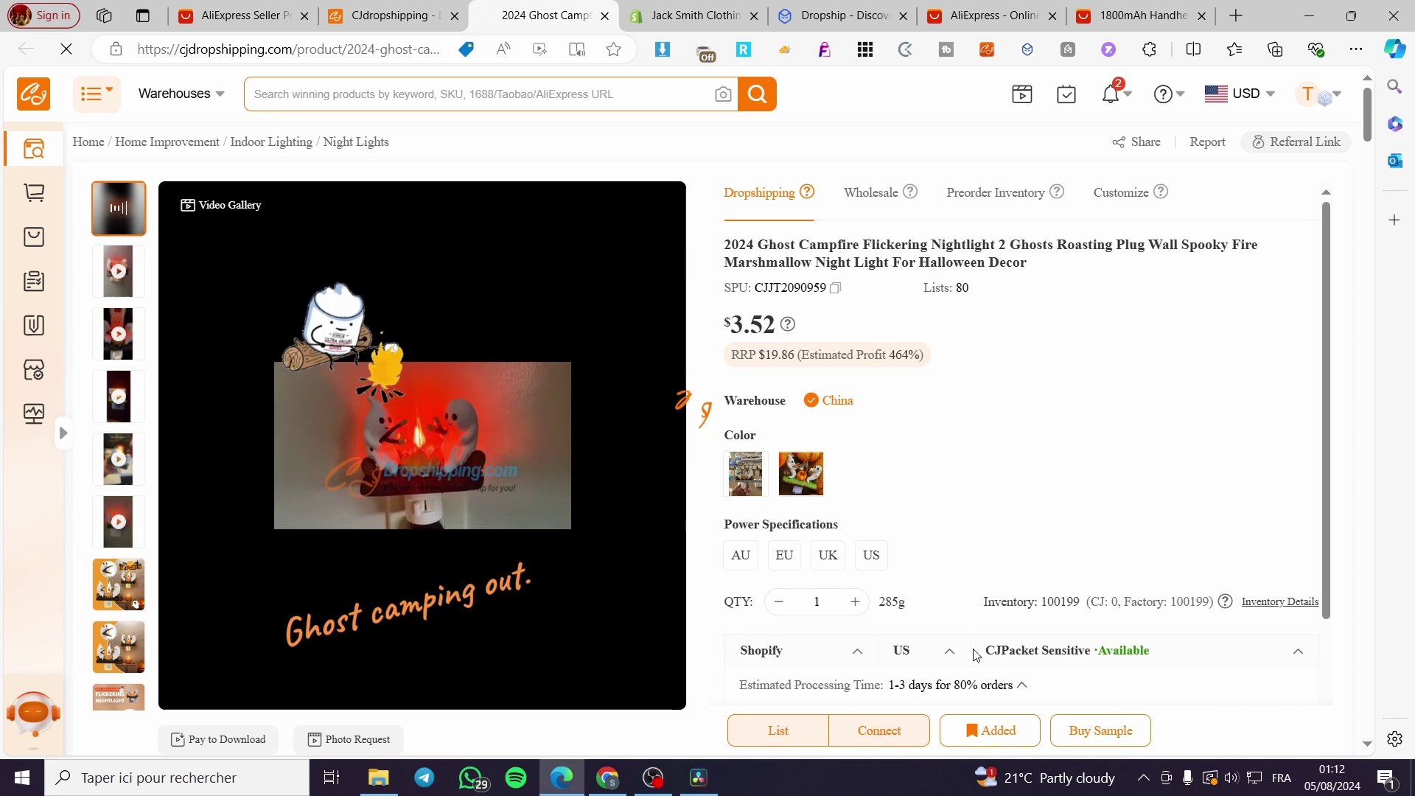
{"action": "left_click", "coordinate": [785, 742]}
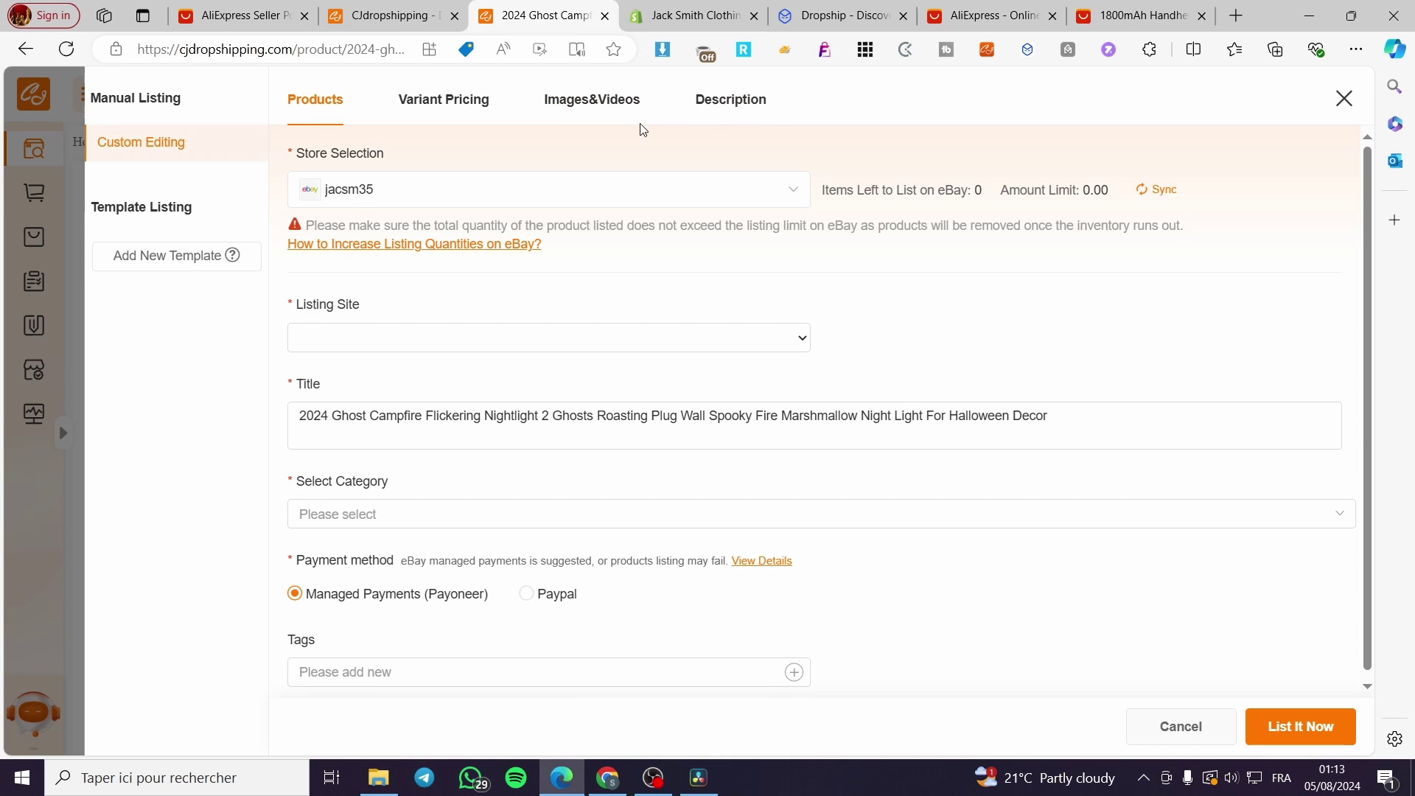
Set the Shopify store as the listing's destination and check the available product types, keeping Hat
{"action": "left_click", "coordinate": [443, 199]}
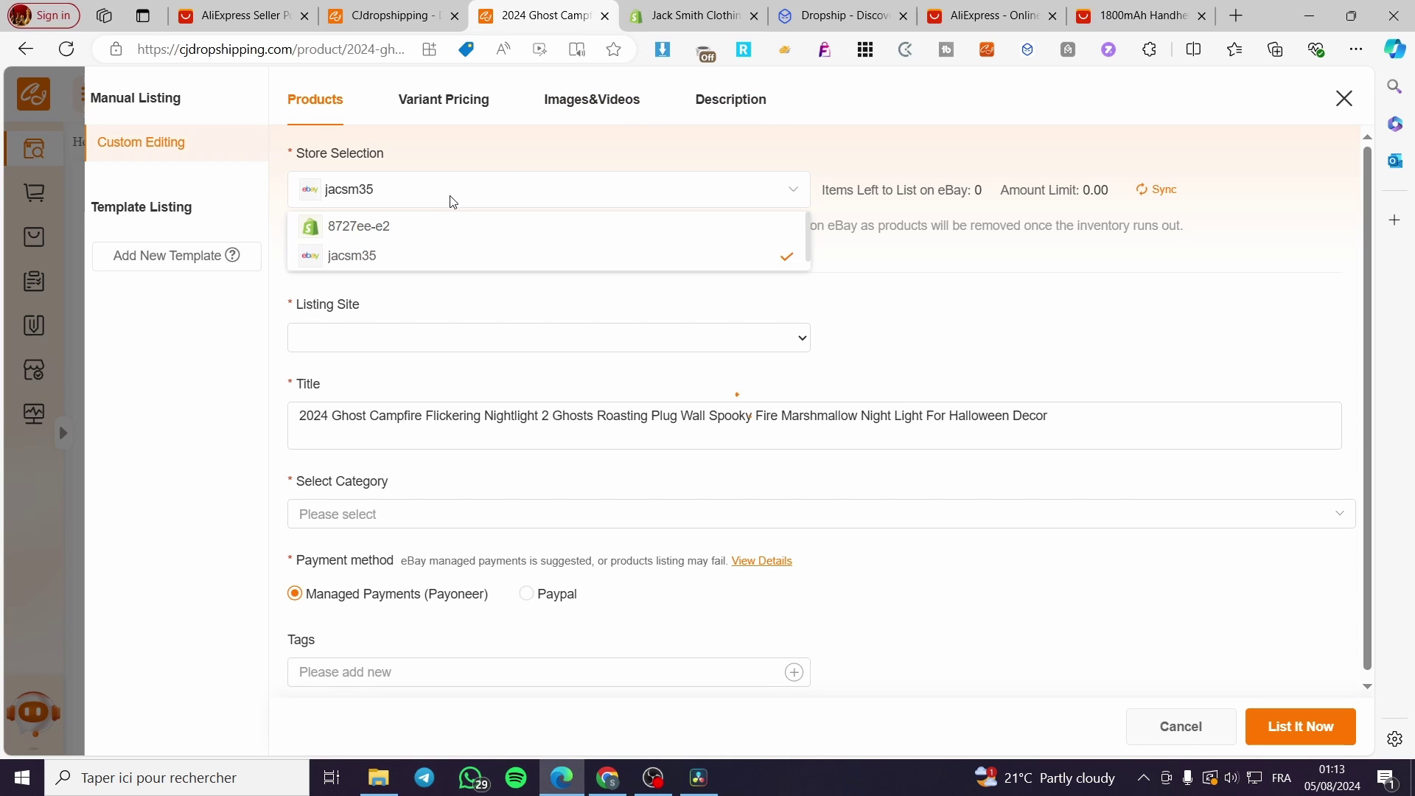
{"action": "left_click", "coordinate": [347, 229]}
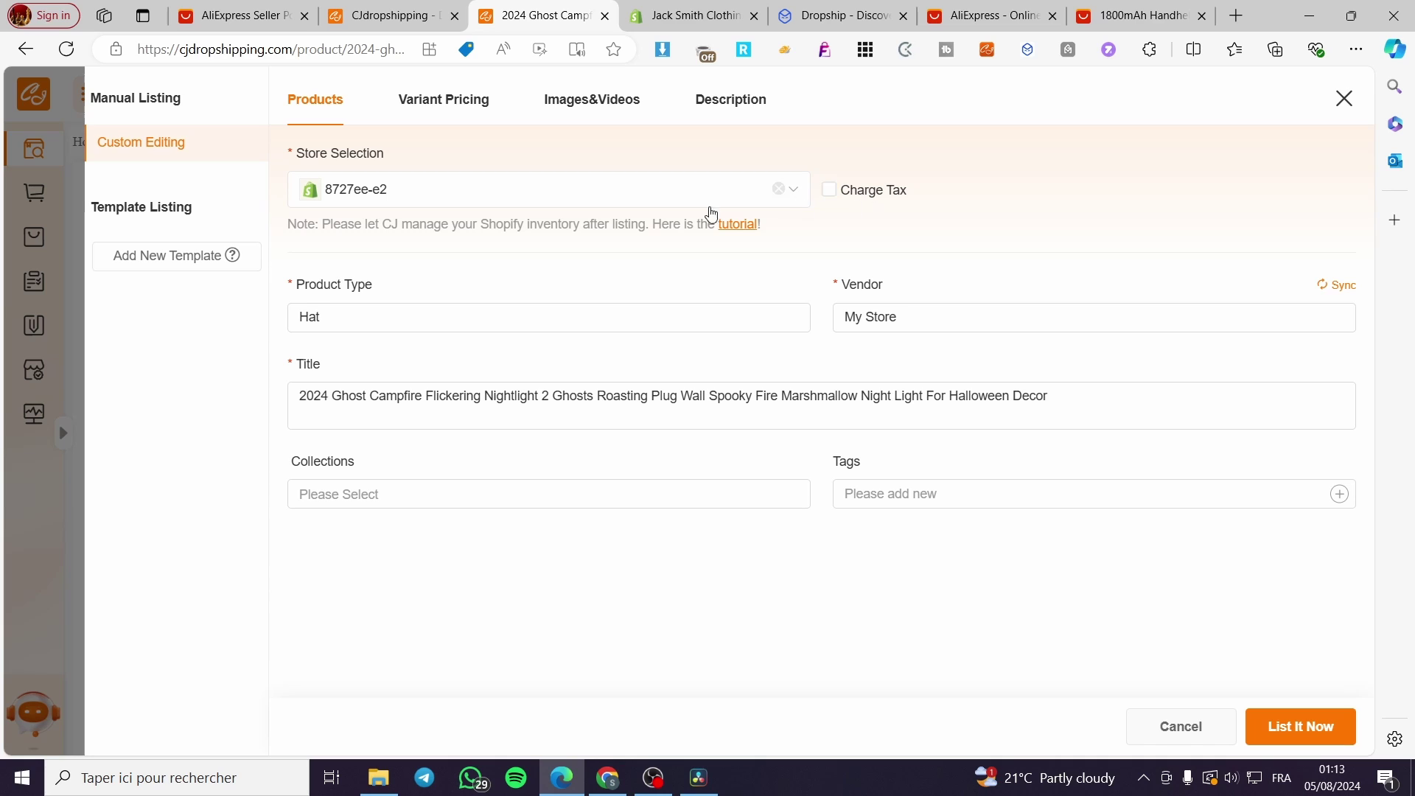
{"action": "left_click", "coordinate": [339, 318]}
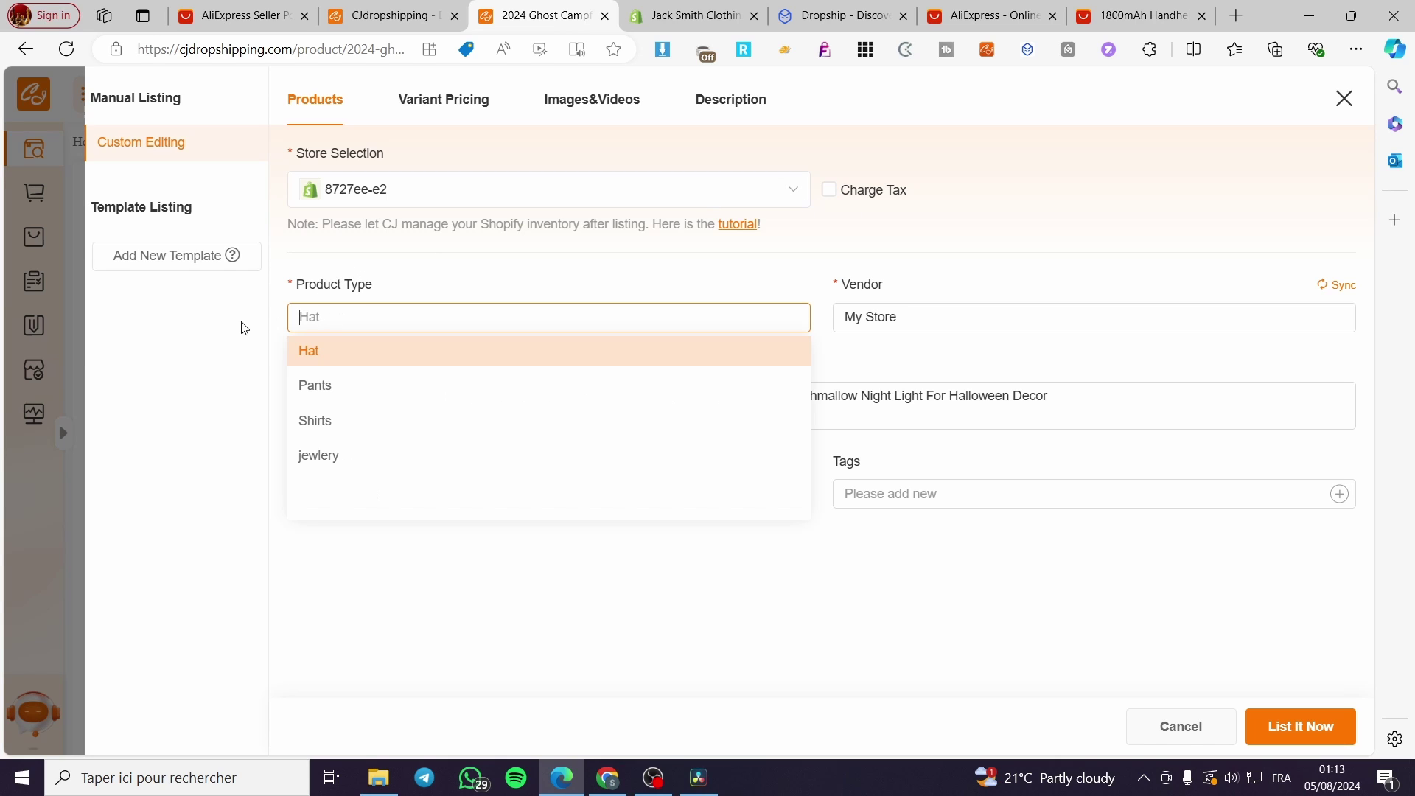
{"action": "left_click", "coordinate": [934, 295]}
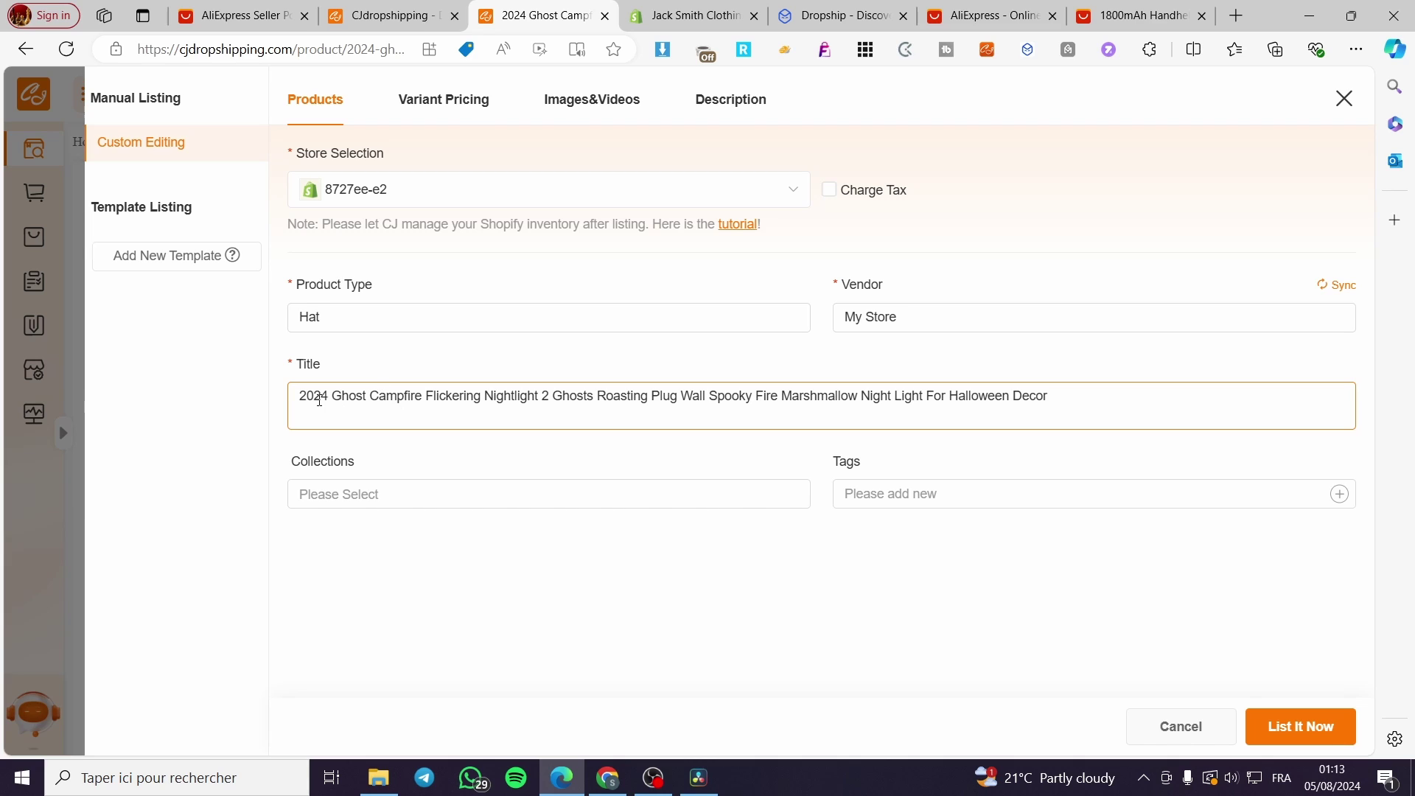
Shorten the listing title to "Ghosts Roasting" by deleting the words before and after it
{"action": "left_click_drag", "start_coordinate": [1120, 411], "coordinate": [237, 417]}
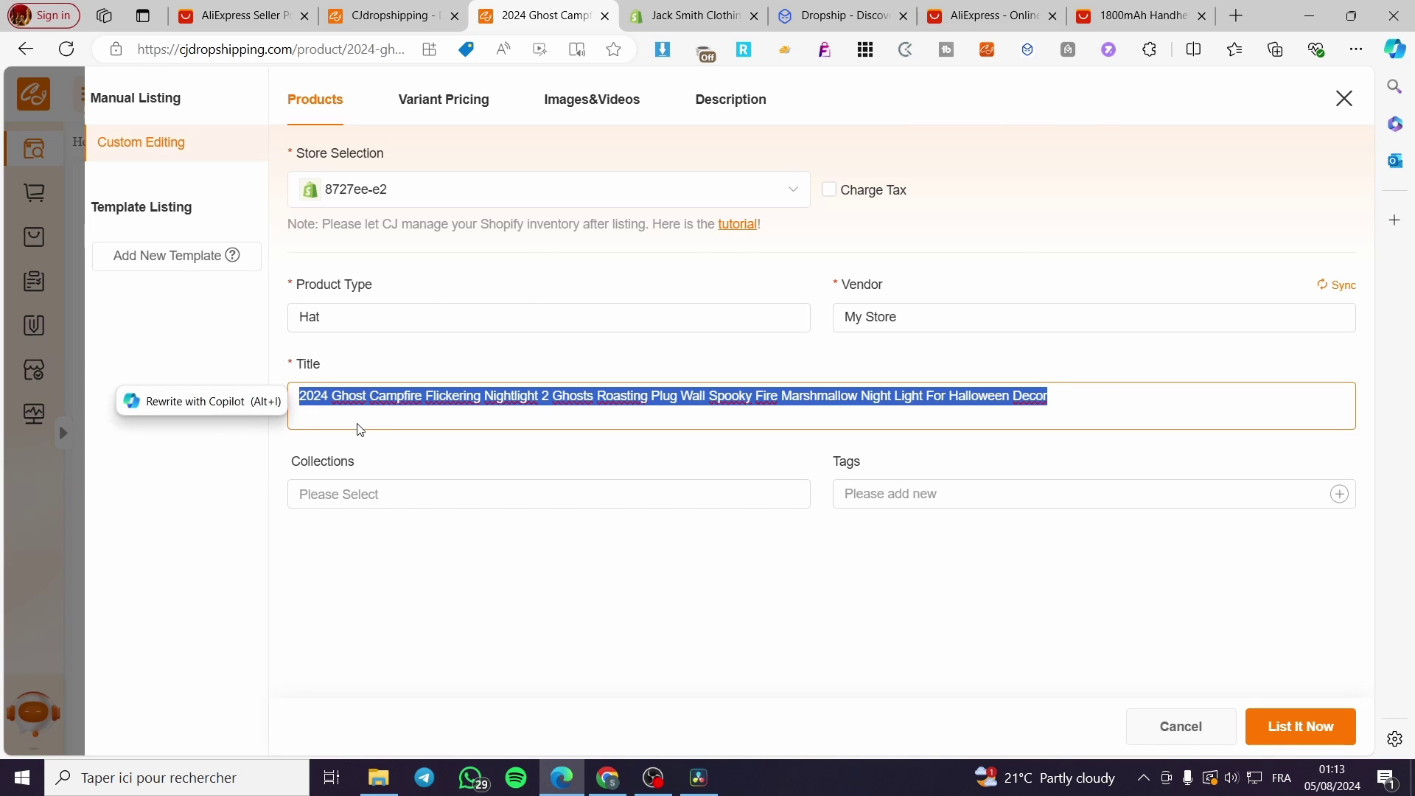
{"action": "left_click", "coordinate": [507, 410]}
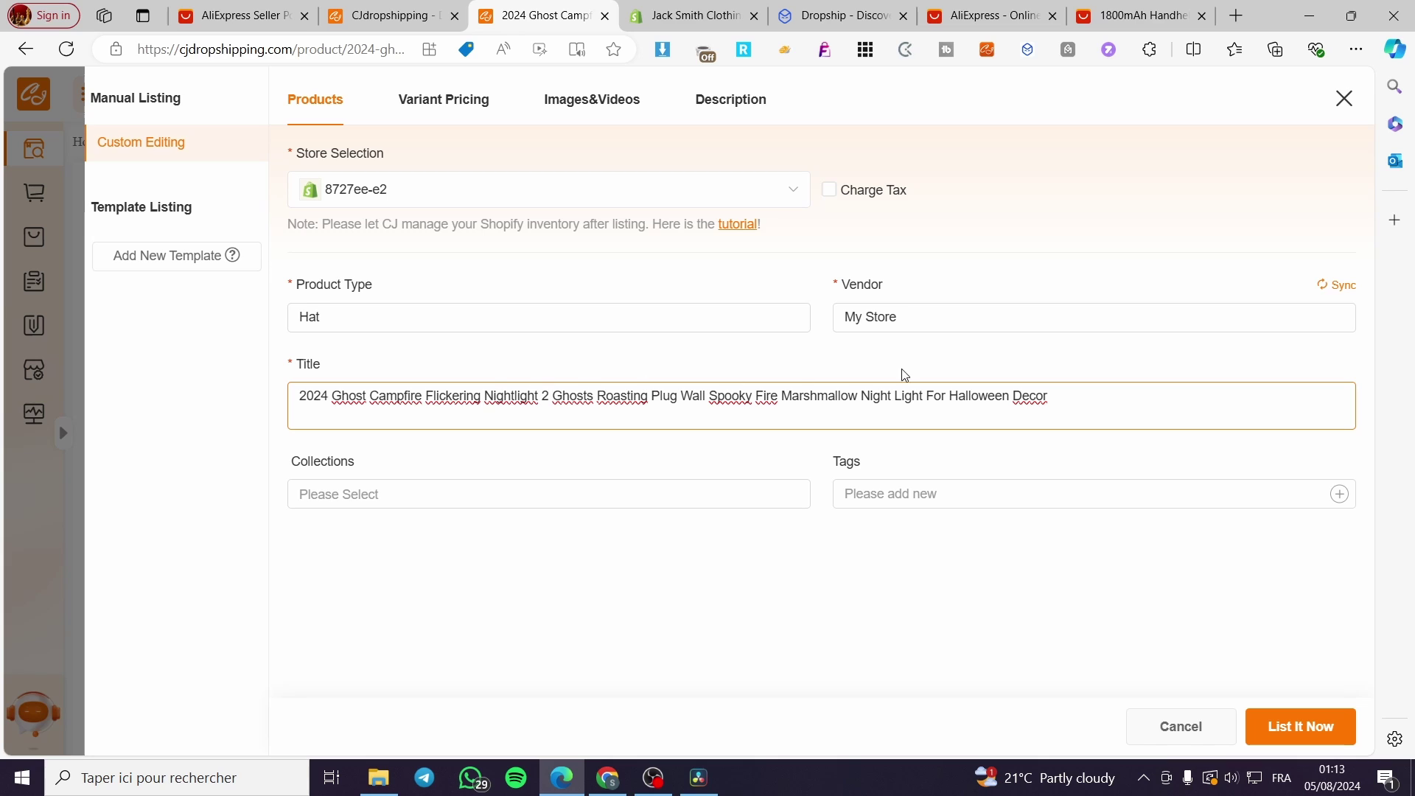
{"action": "left_click_drag", "start_coordinate": [1044, 398], "coordinate": [281, 389]}
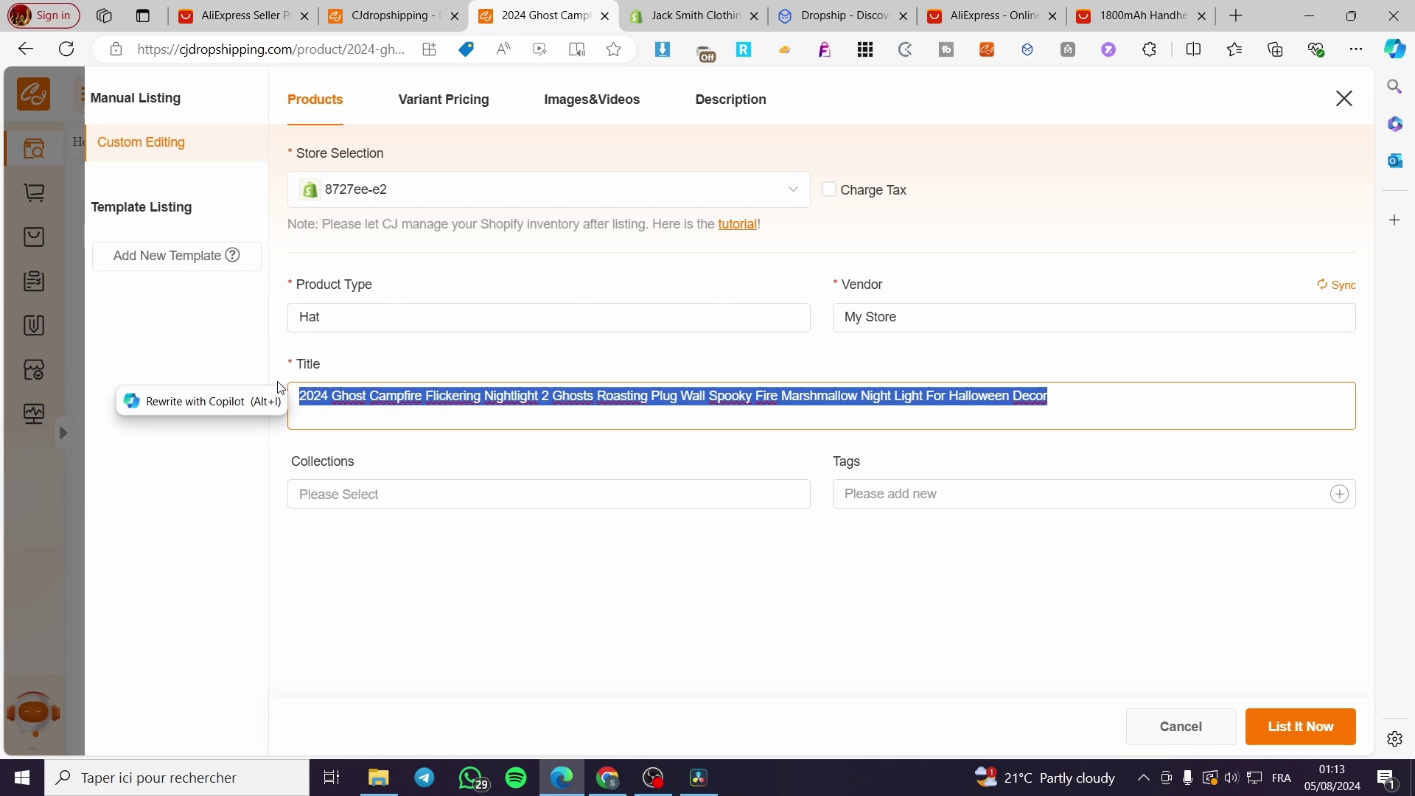
{"action": "left_click", "coordinate": [330, 411]}
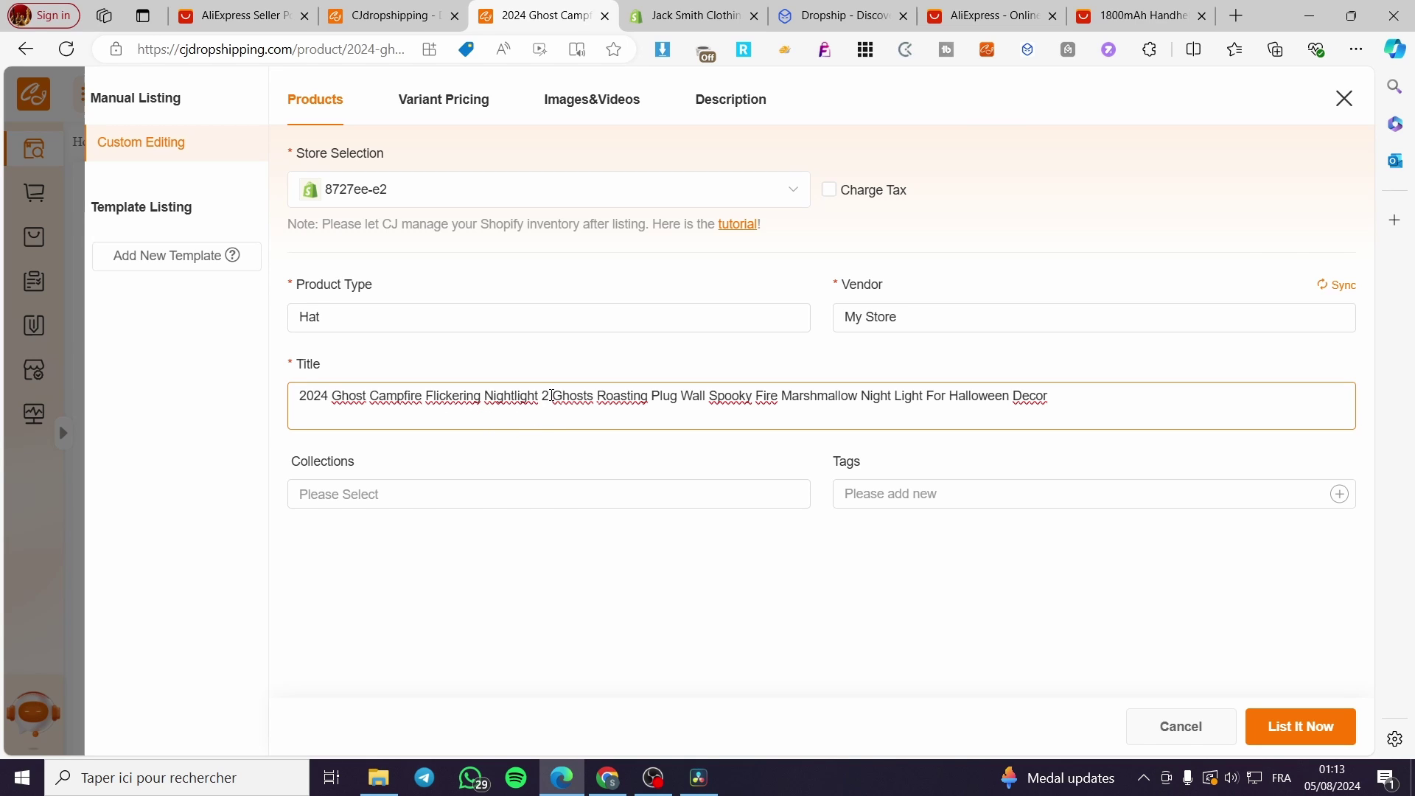
{"action": "left_click_drag", "start_coordinate": [553, 396], "coordinate": [298, 396]}
{"action": "key", "text": "BackSpace"}
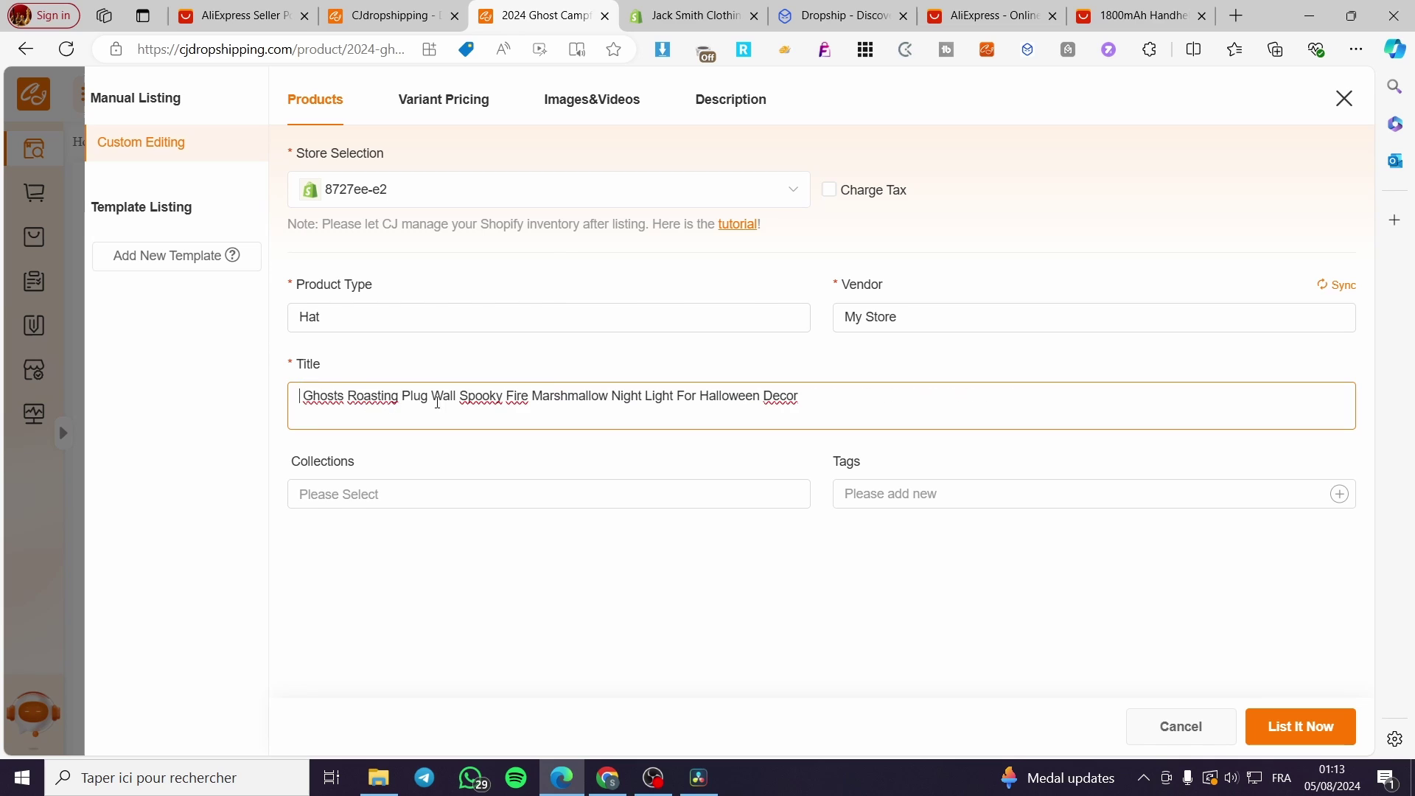
{"action": "left_click_drag", "start_coordinate": [794, 398], "coordinate": [413, 404]}
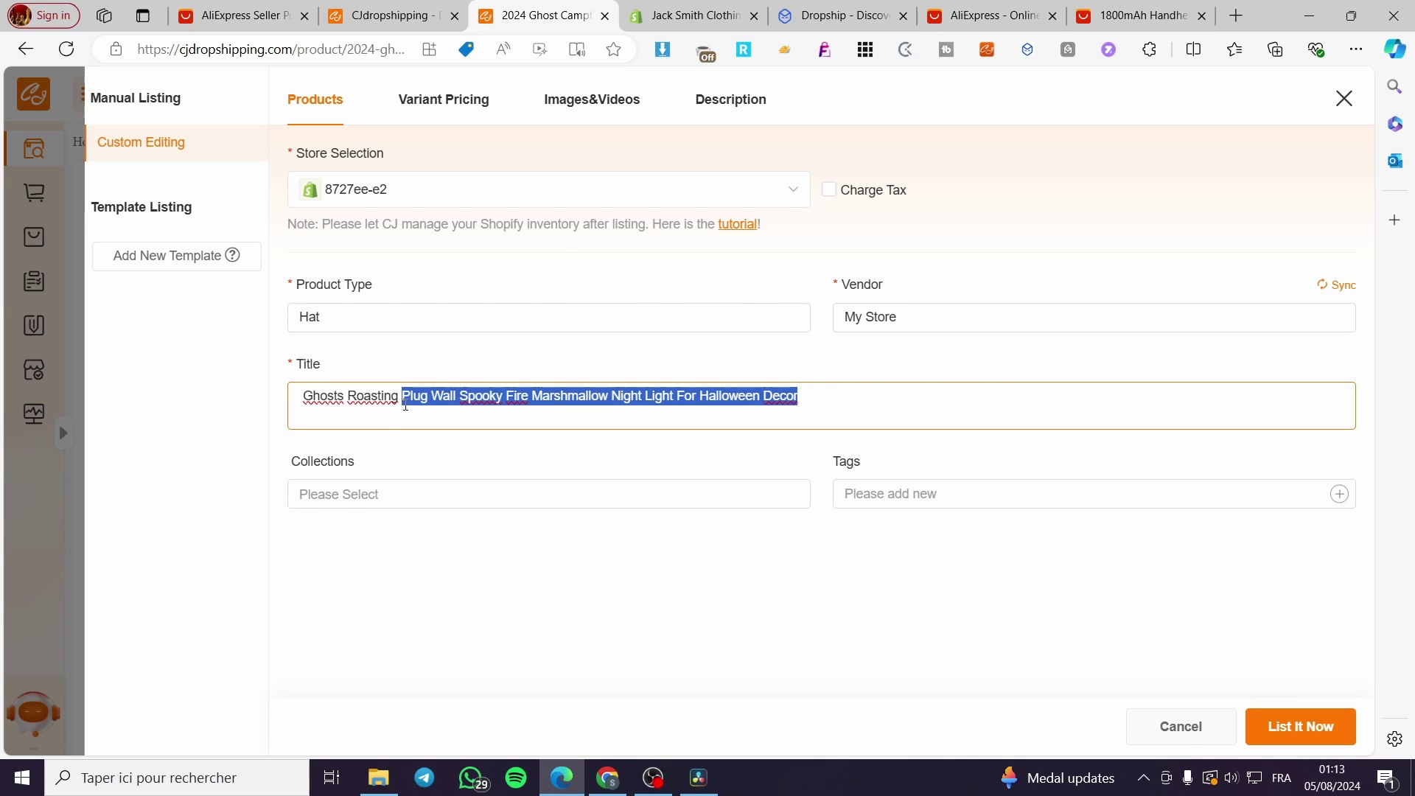
{"action": "key", "text": "BackSpace"}
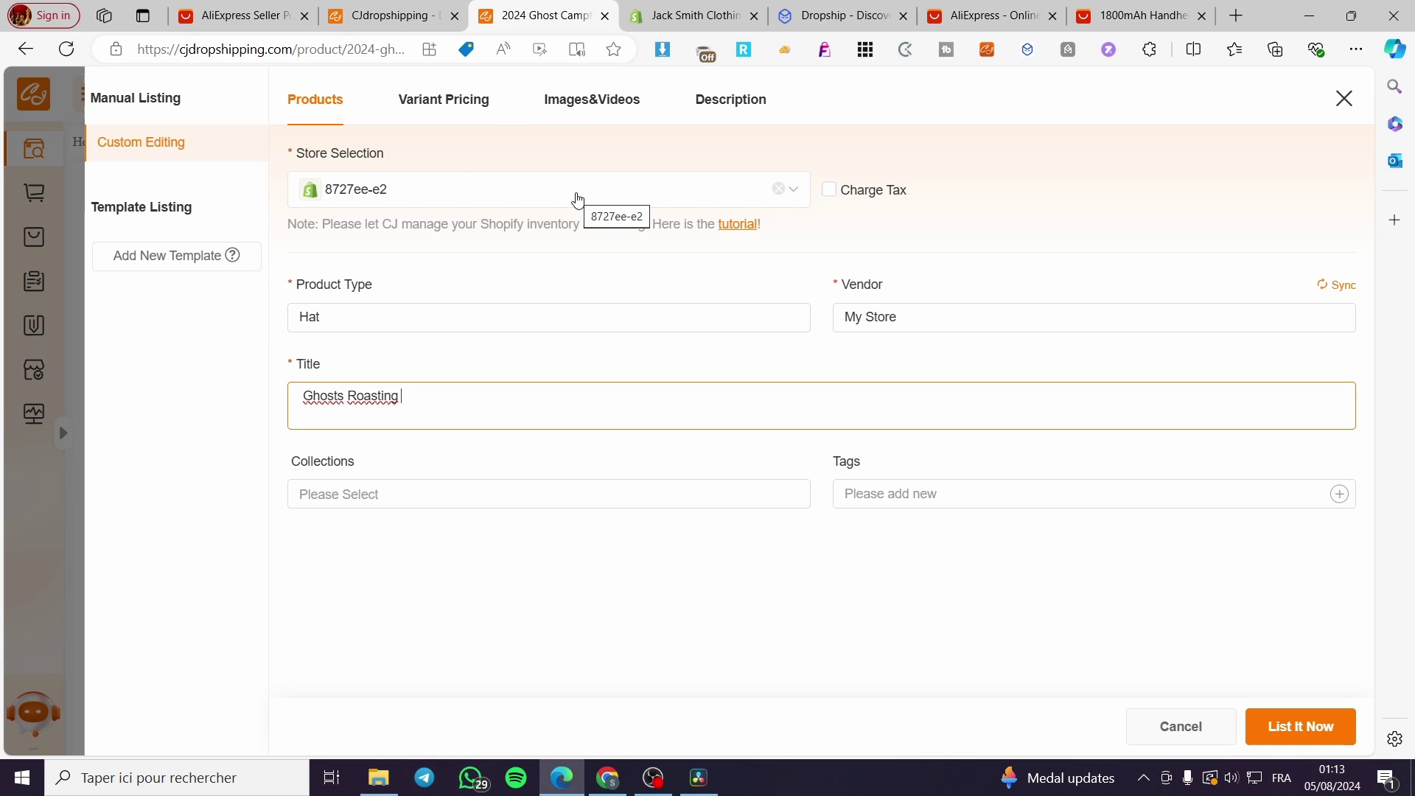
Review the listing's description and images, and try to list the product in the store
{"action": "left_click", "coordinate": [739, 112]}
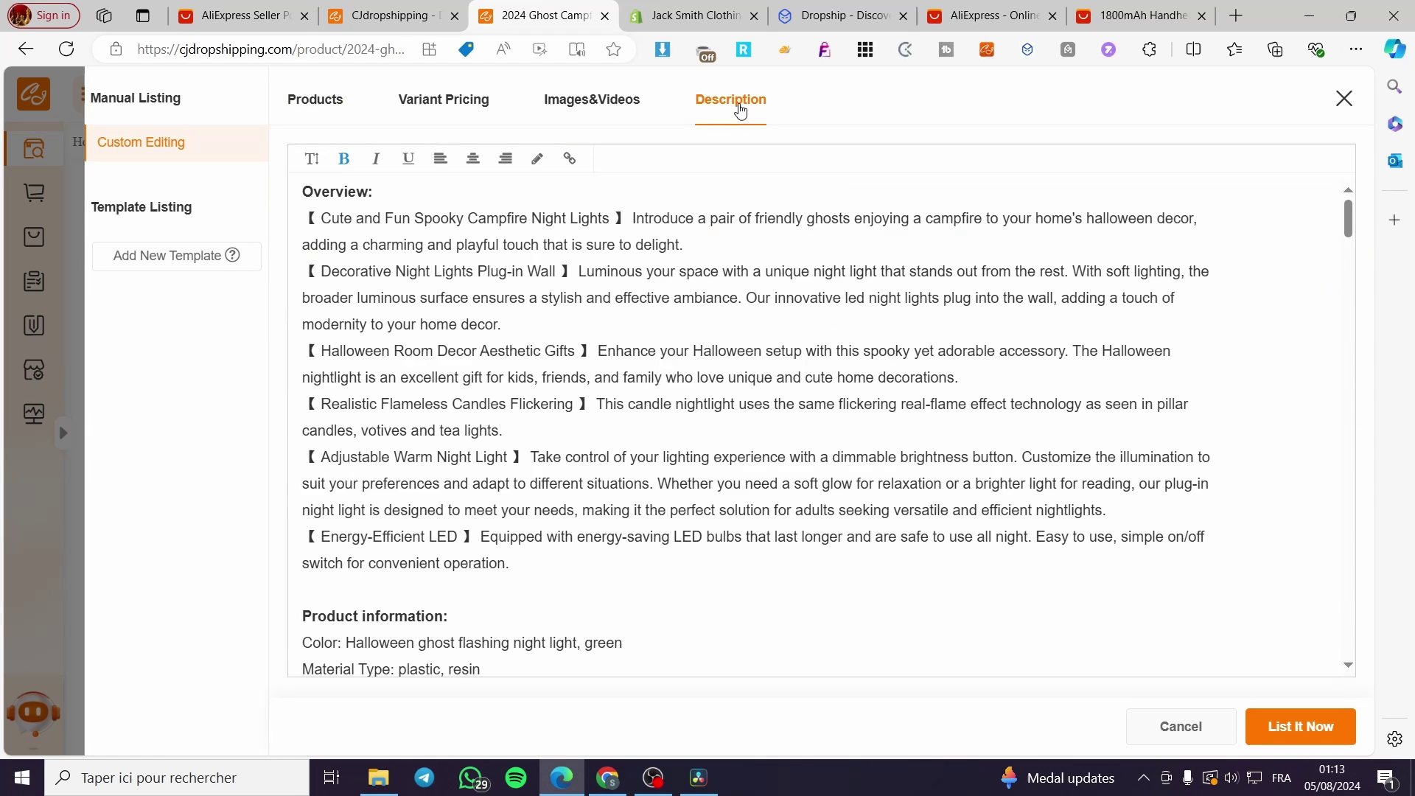
{"action": "left_click", "coordinate": [616, 107]}
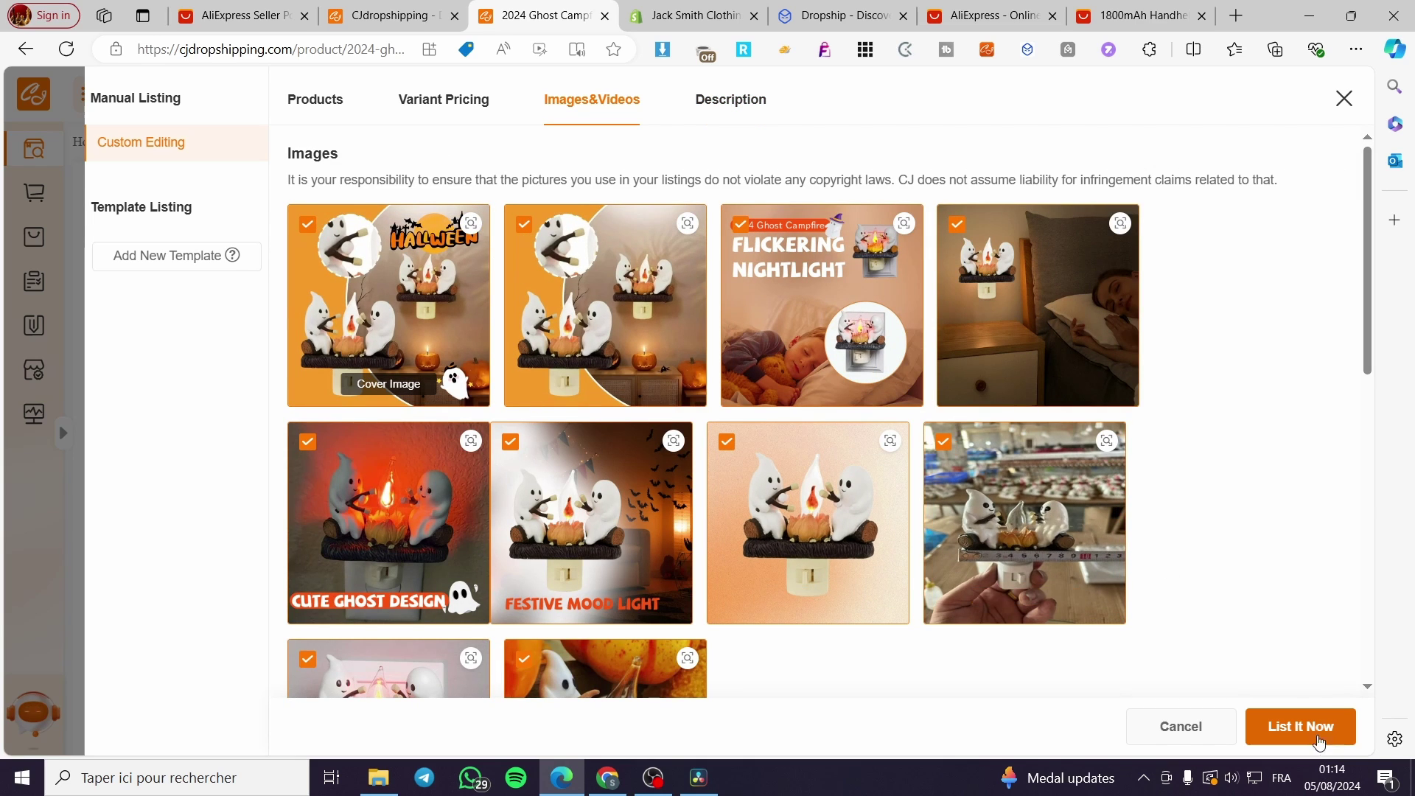
{"action": "left_click", "coordinate": [1295, 740]}
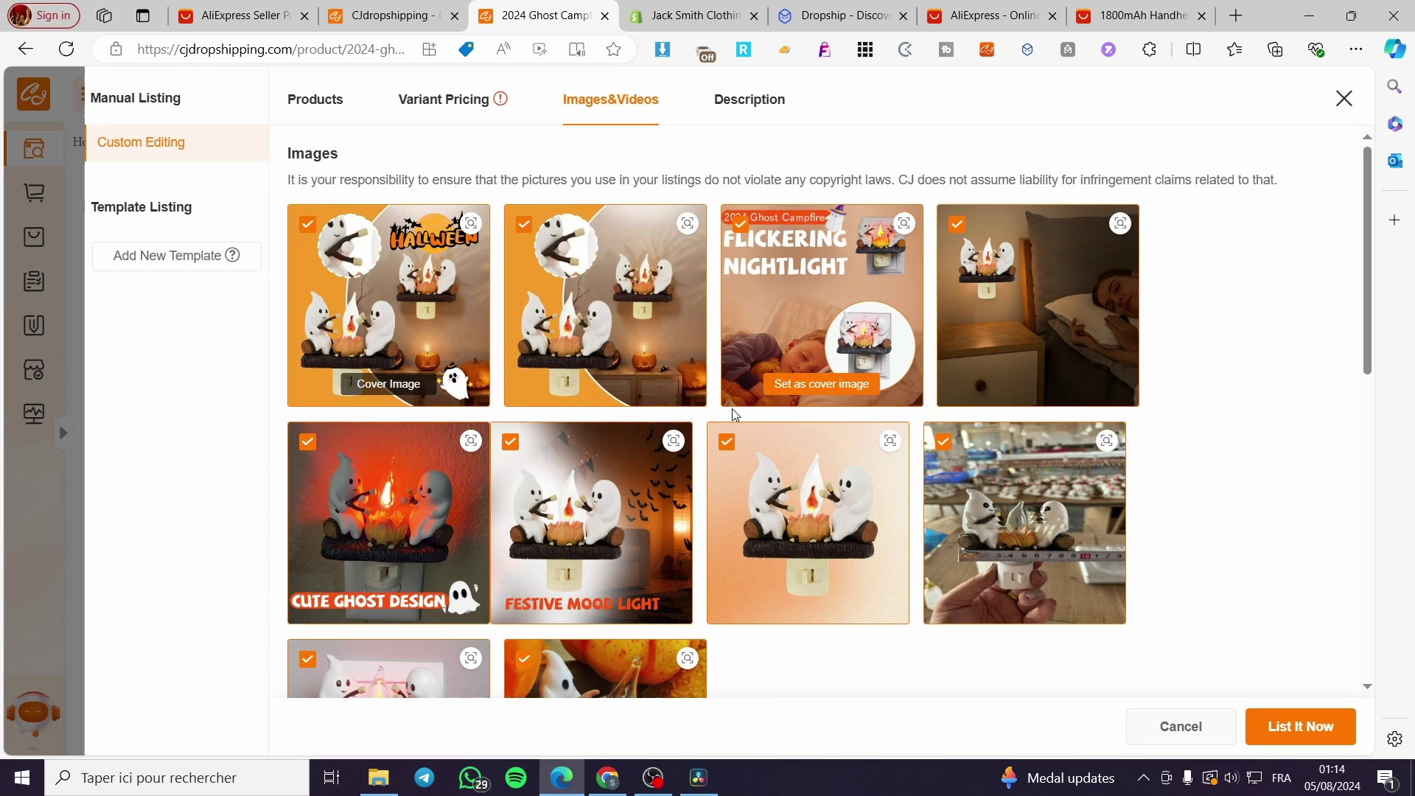
Select all variants and set their selling price to 29.99 USD with a bulk price change
{"action": "left_click", "coordinate": [474, 102]}
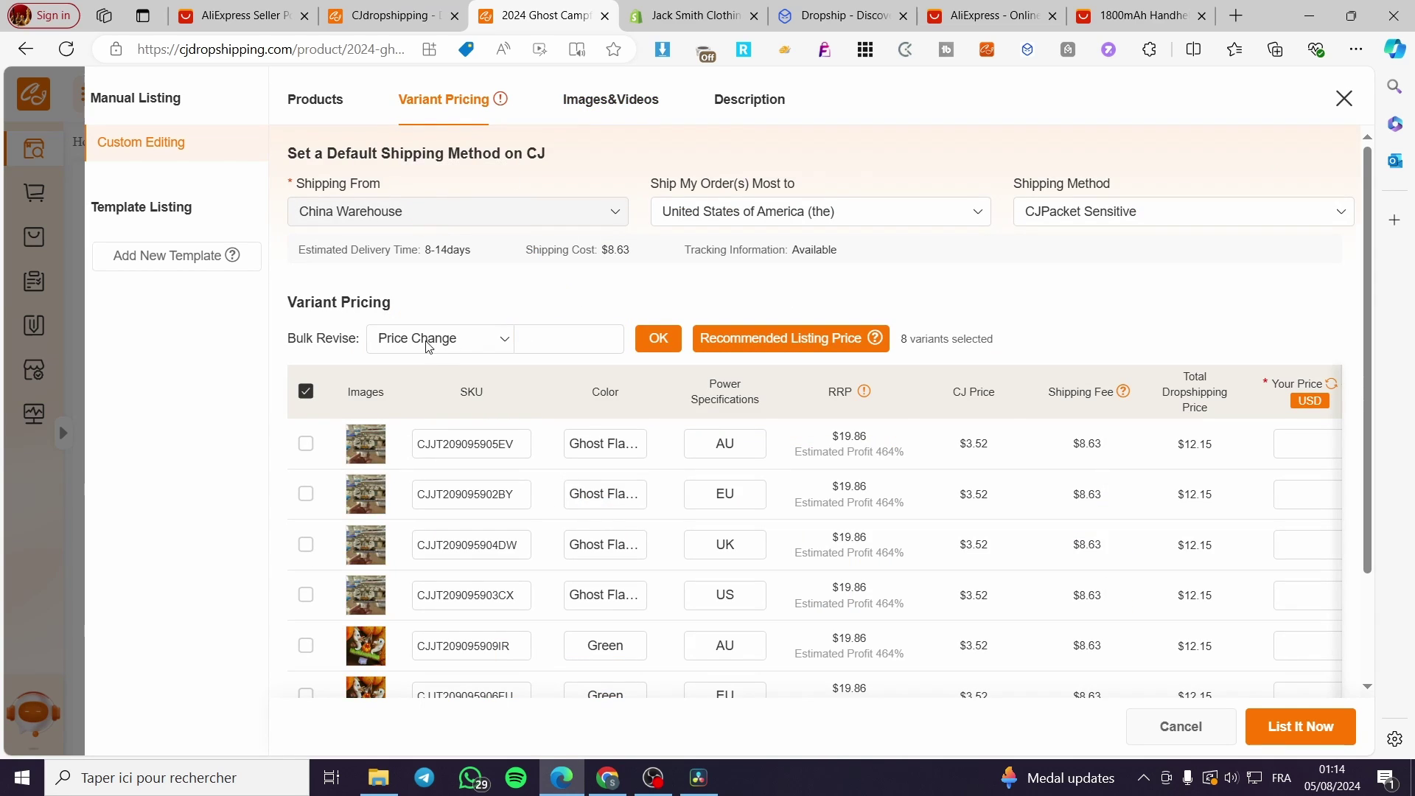
{"action": "left_click", "coordinate": [580, 339]}
{"action": "type", "text": "29.99"}
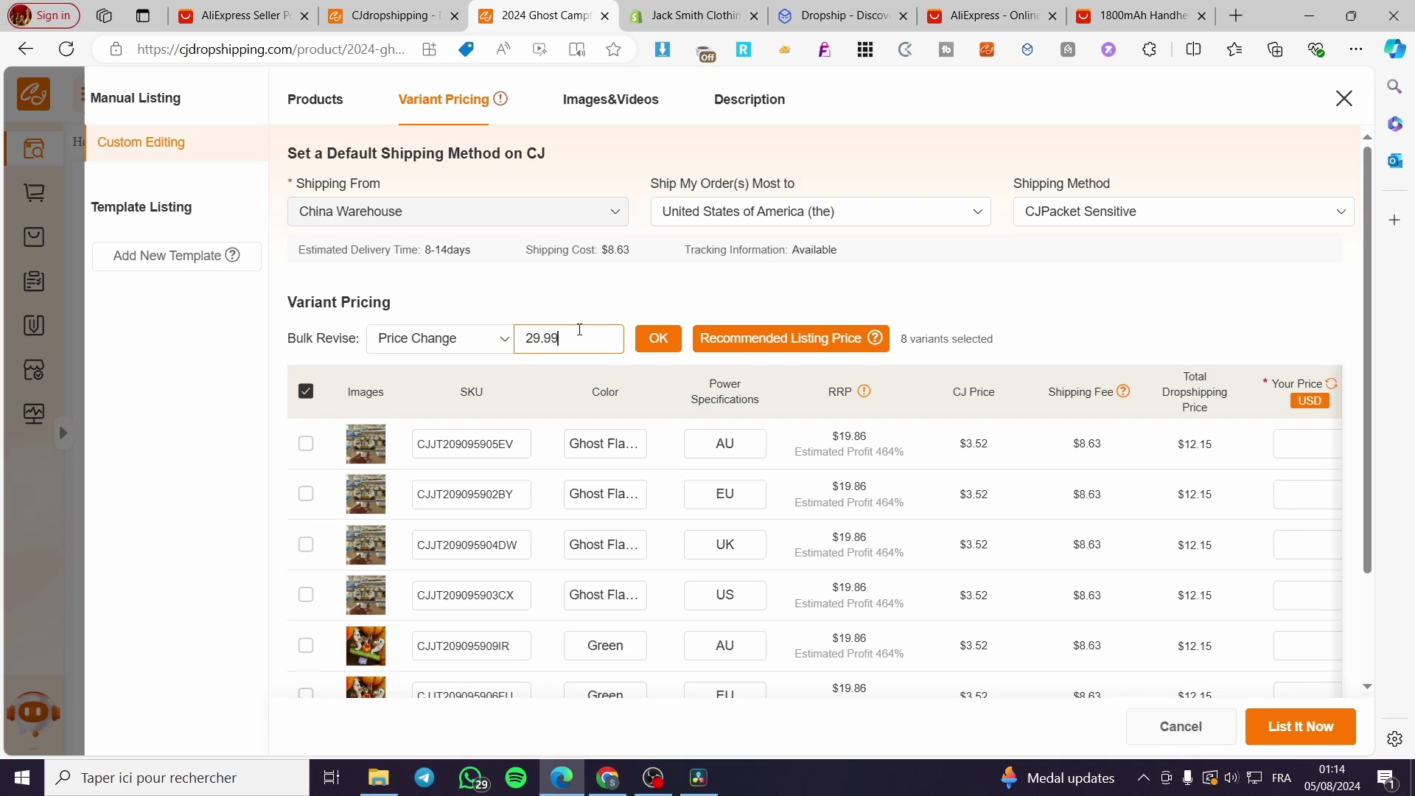
{"action": "left_click", "coordinate": [658, 338]}
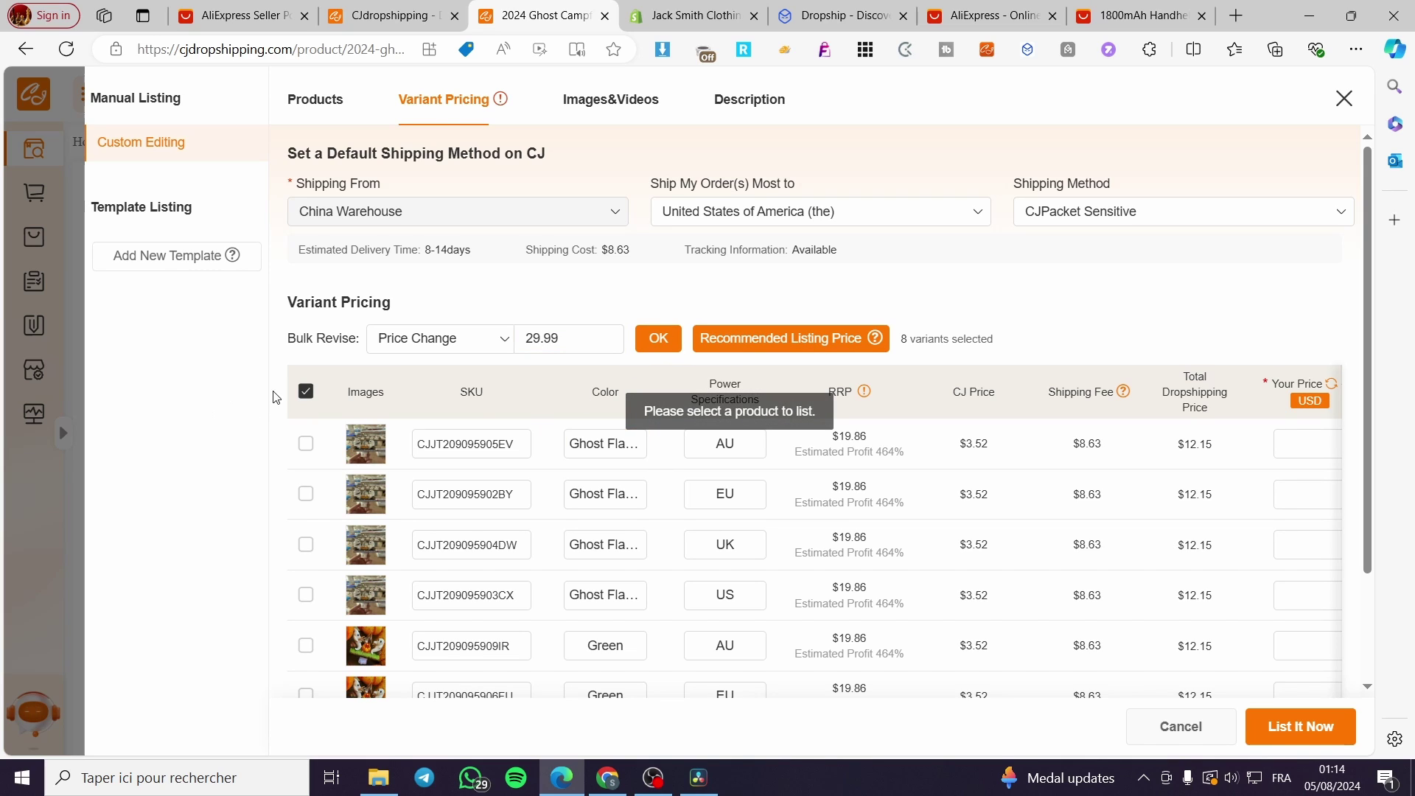
{"action": "left_click", "coordinate": [305, 394]}
{"action": "left_click", "coordinate": [656, 339]}
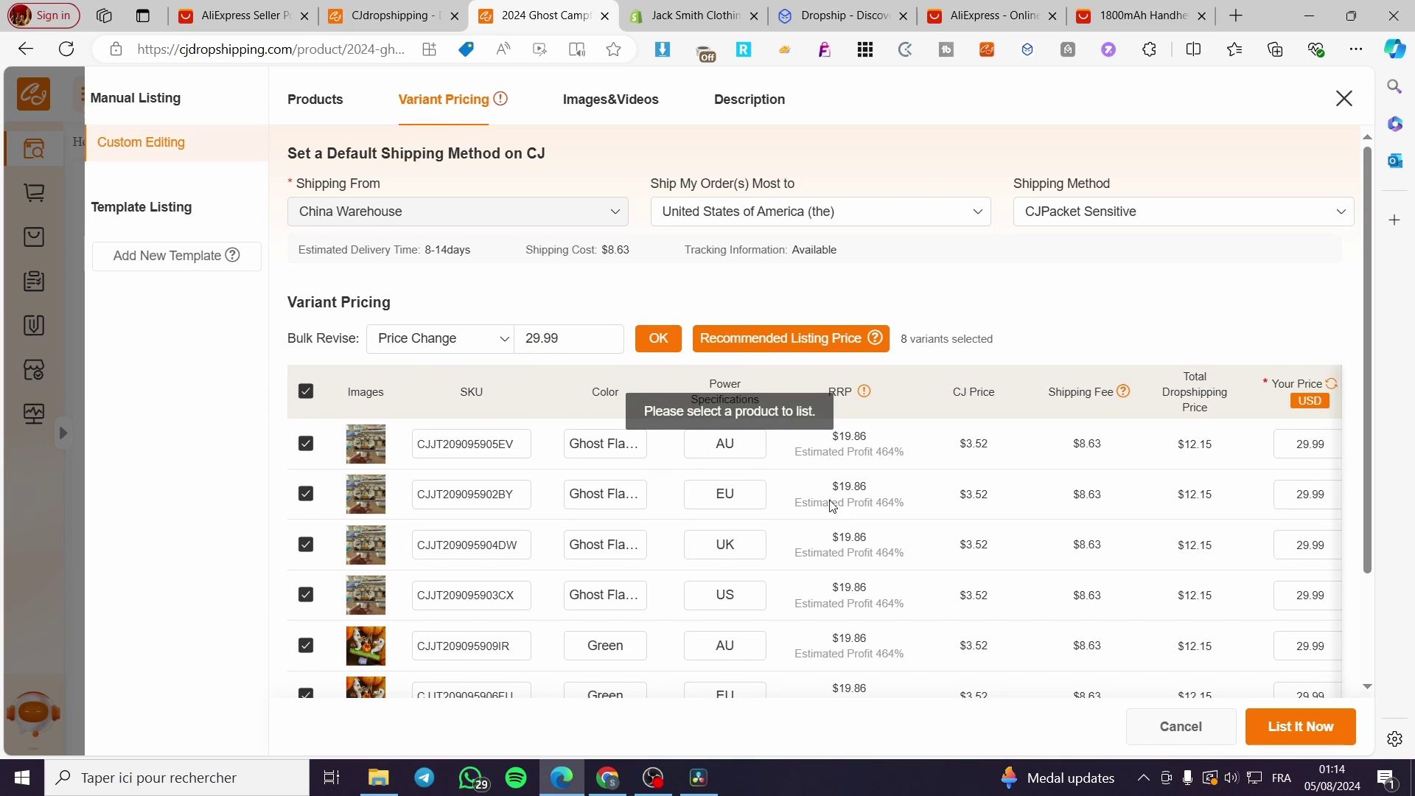
Submit the nightlight listing to the store, view the Shopify admin home page, and return to the listing's status
{"action": "left_click", "coordinate": [1304, 722]}
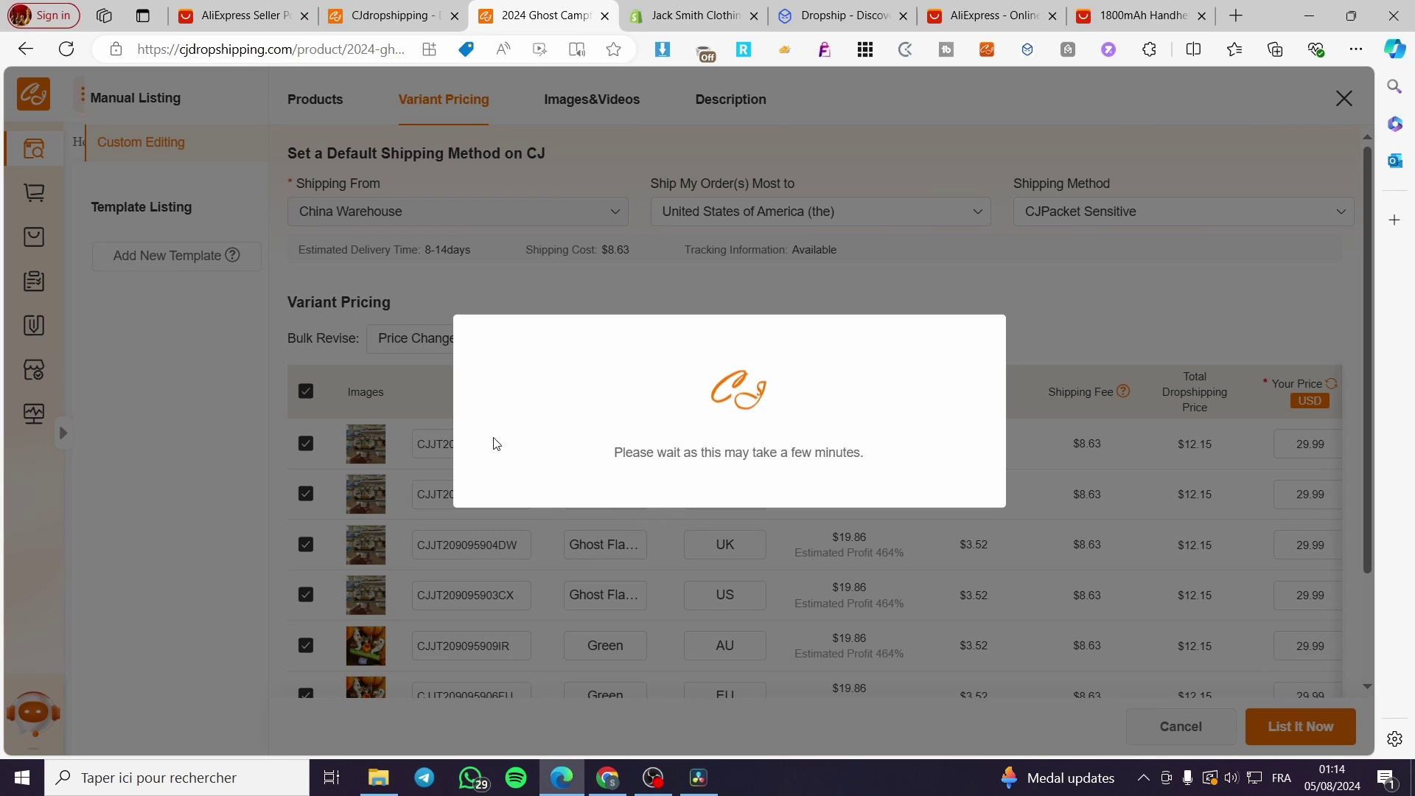
{"action": "left_click", "coordinate": [663, 15]}
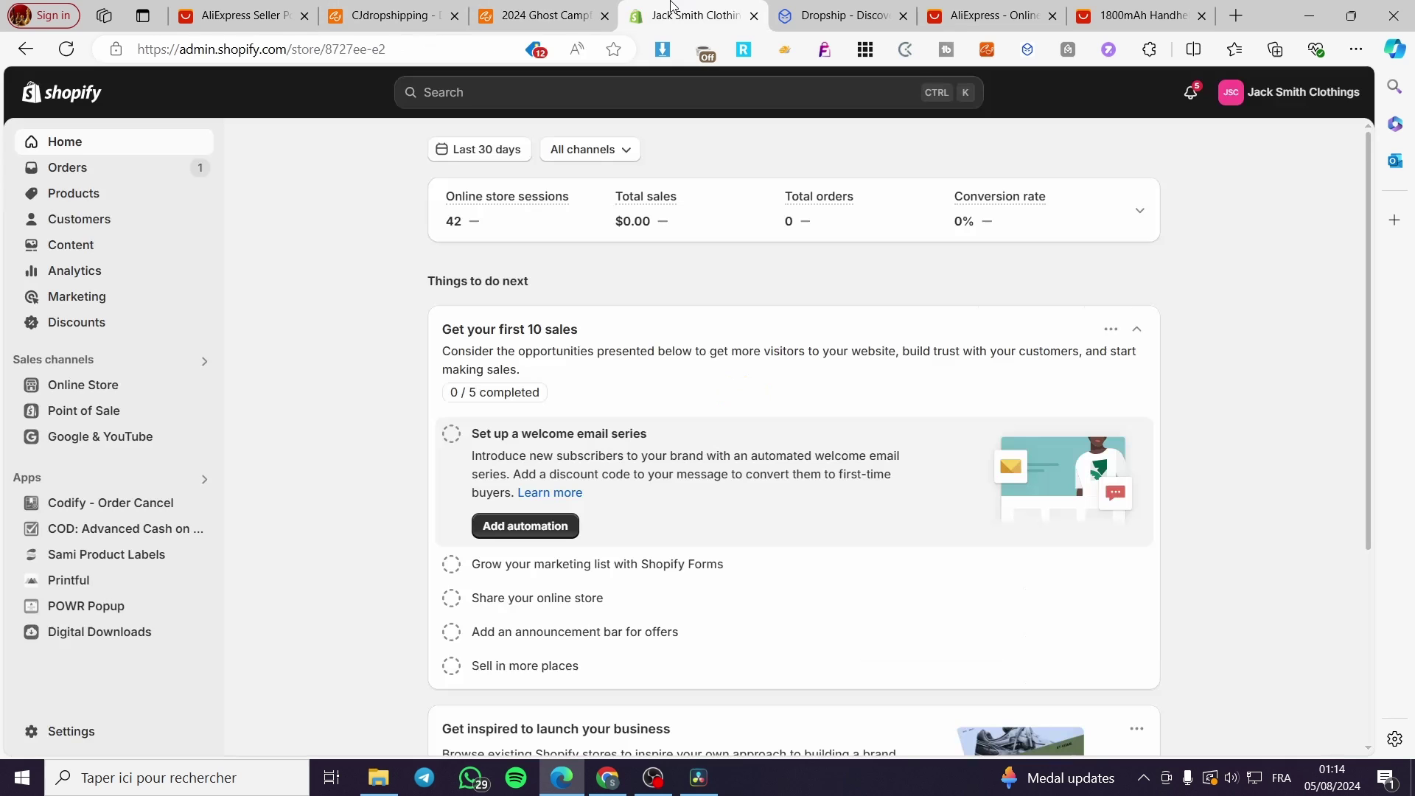
{"action": "left_click", "coordinate": [519, 16]}
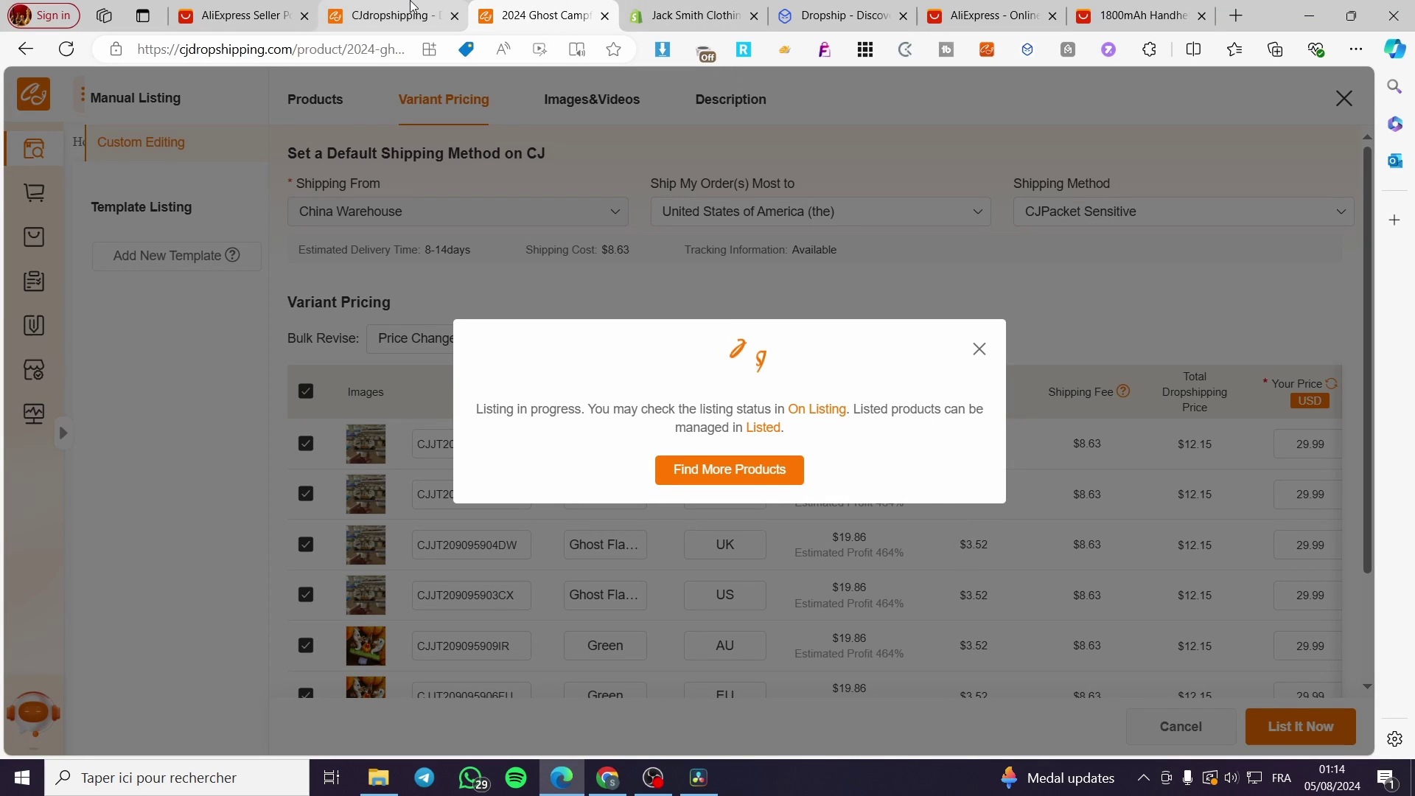
Return to the CJdropshipping home page and browse back up to the Trending Products section
{"action": "left_click", "coordinate": [422, 26]}
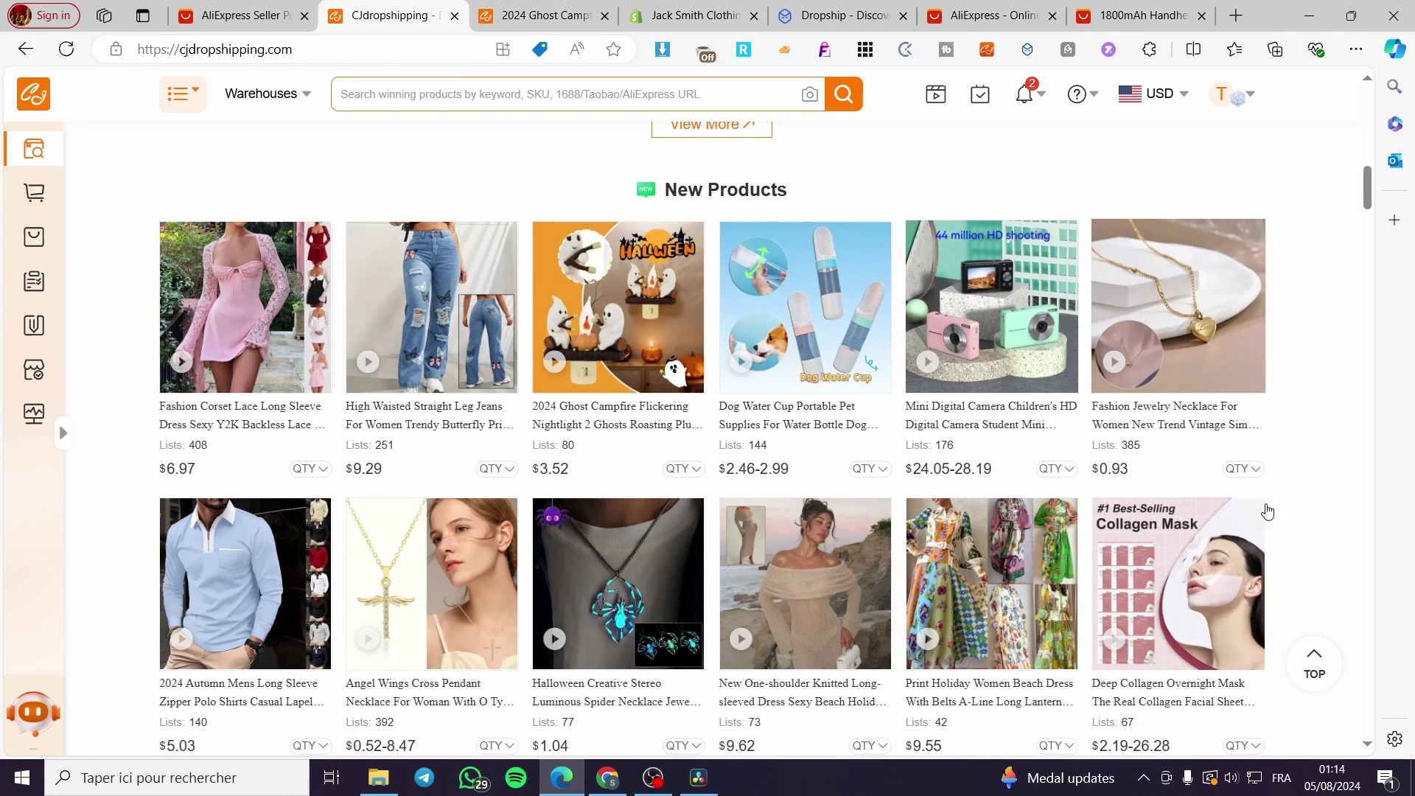
{"action": "scroll", "coordinate": [1290, 516], "scroll_direction": "up", "scroll_amount": 7}
{"action": "scroll", "coordinate": [1302, 473], "scroll_direction": "up", "scroll_amount": 4}
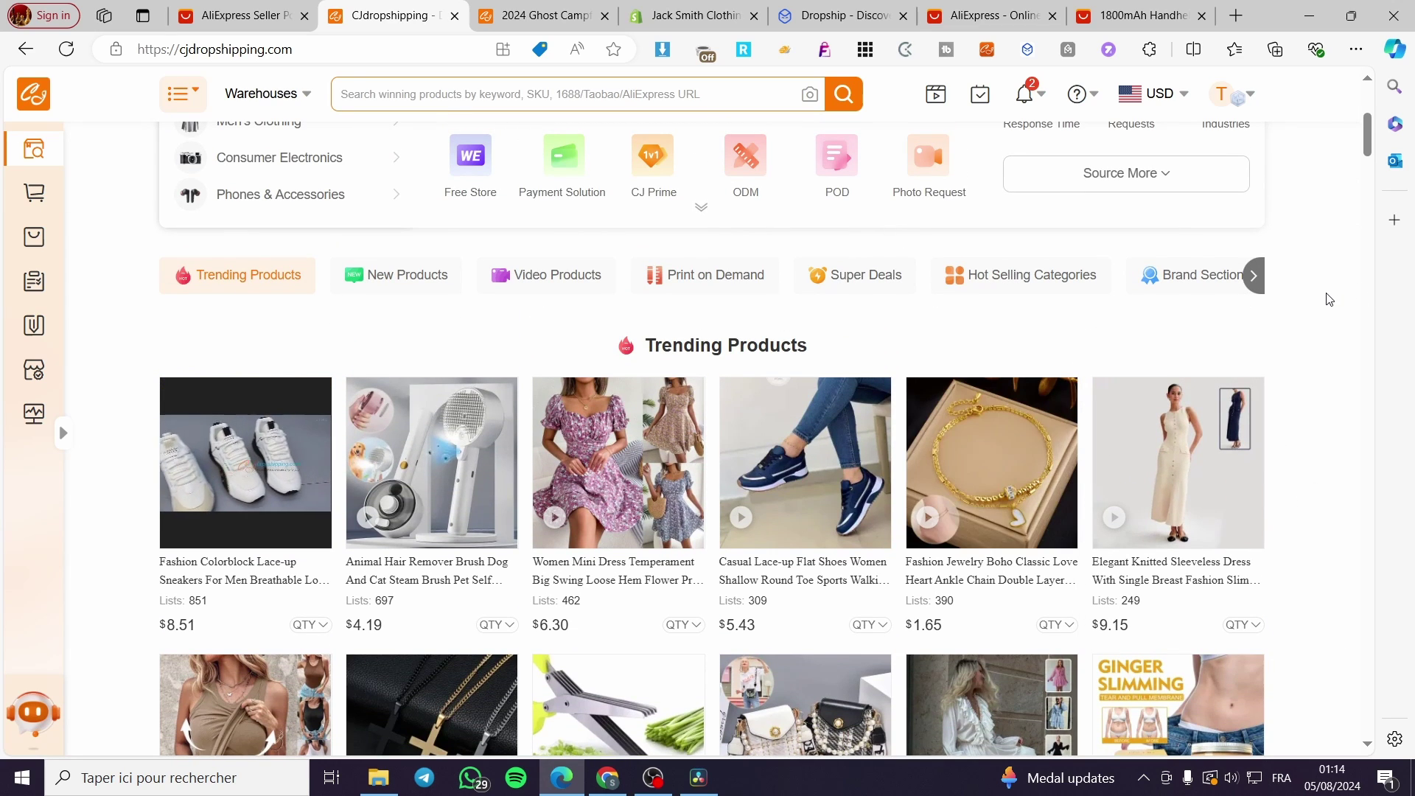
{"action": "mouse_move", "coordinate": [774, 436]}
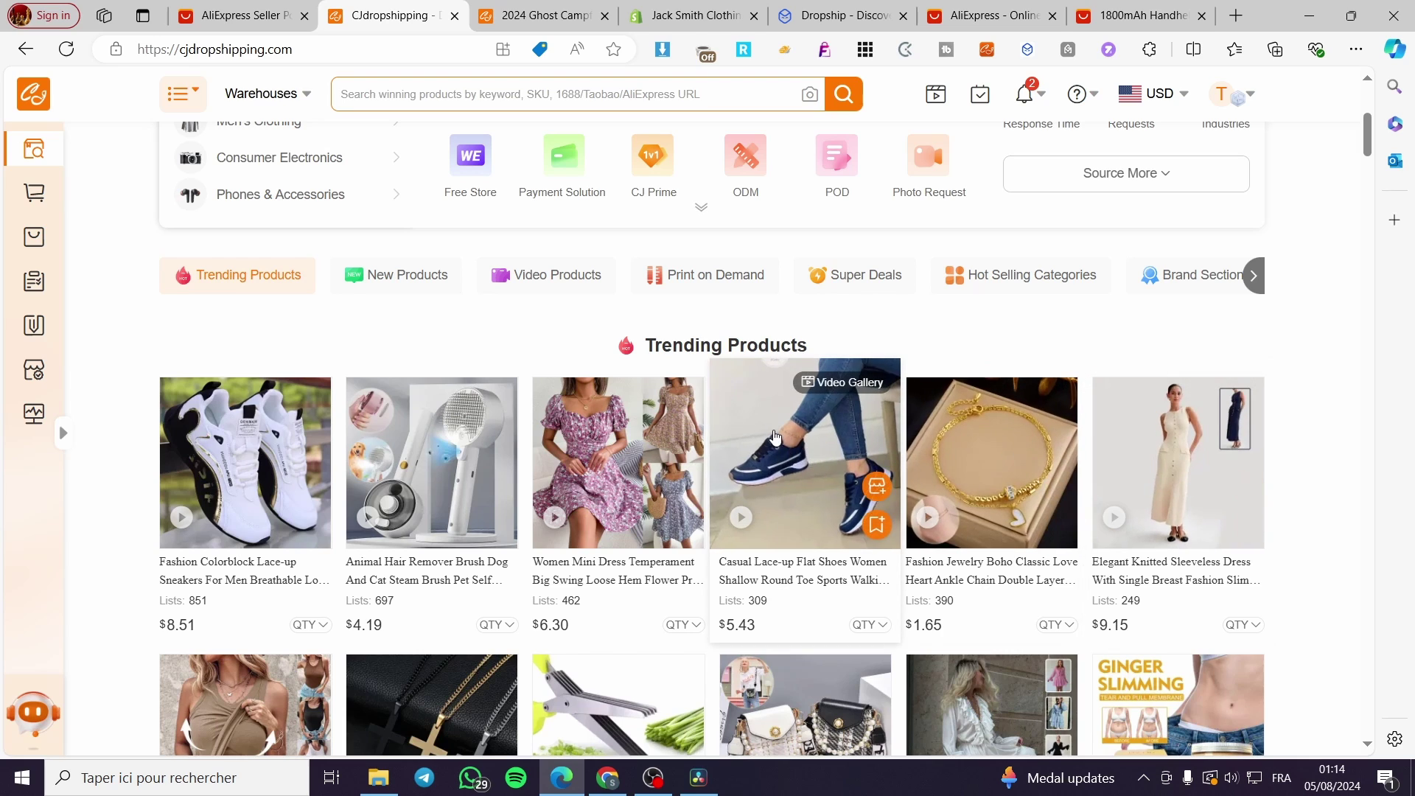